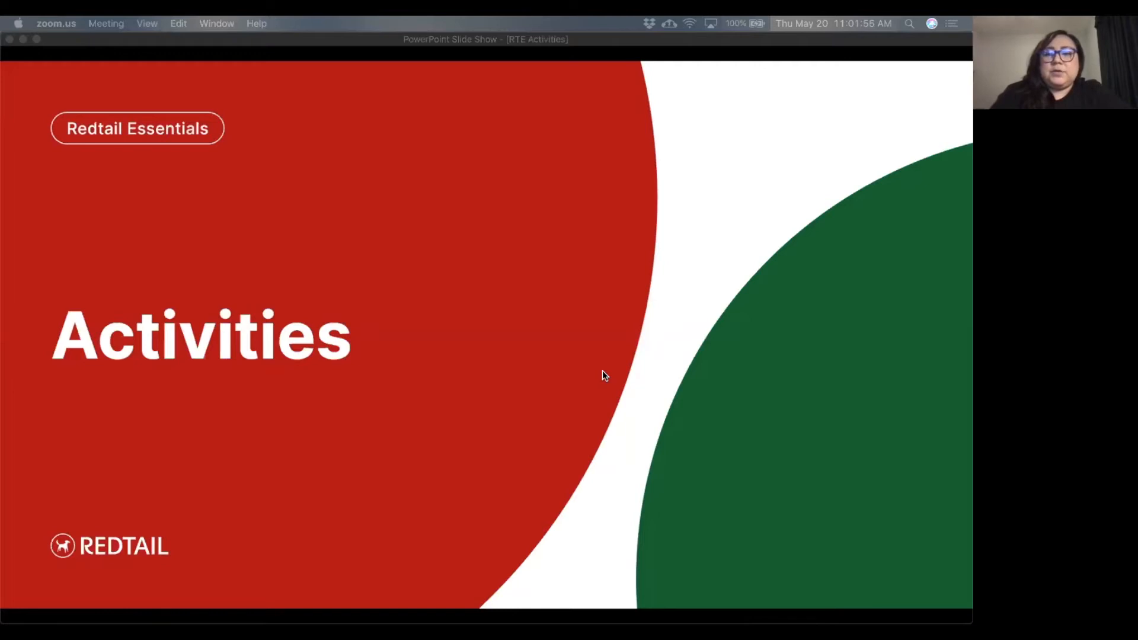
Switch to Redtail CRM in Chrome and look over today's activities and the quick-add options on the dashboard.
key("ctrl+Right")
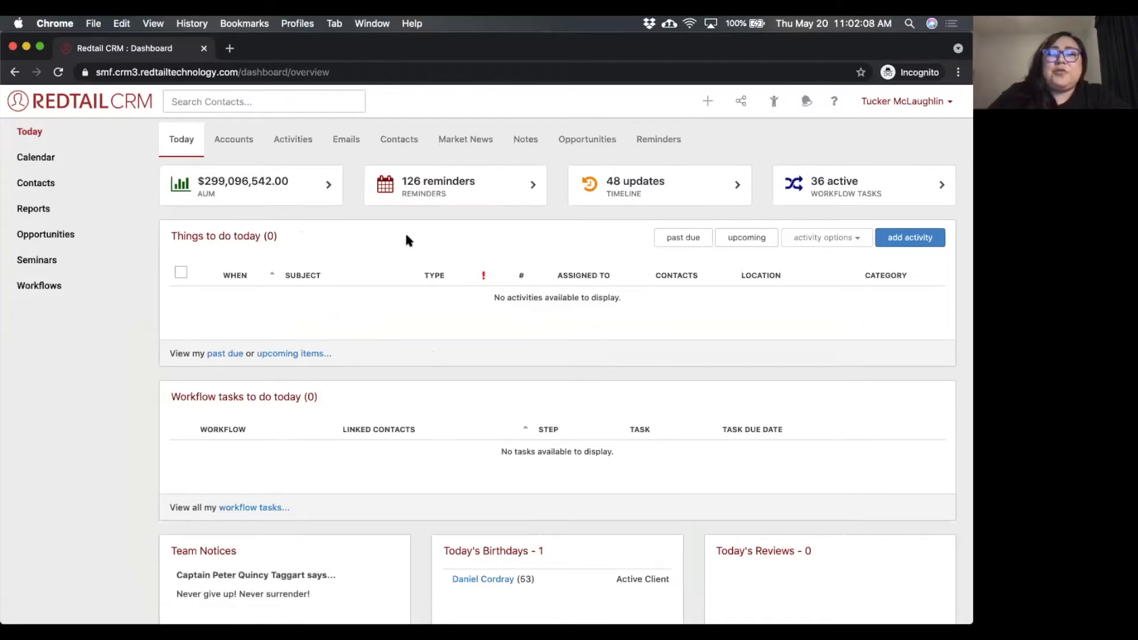
left_click_drag(298, 240, 171, 237)
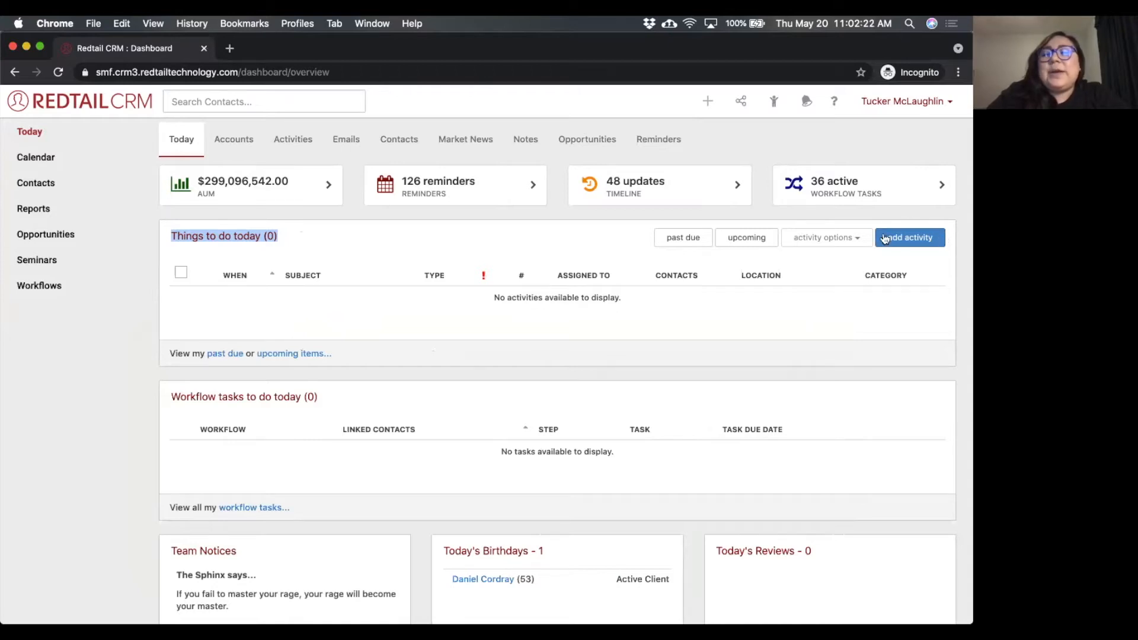
left_click(909, 232)
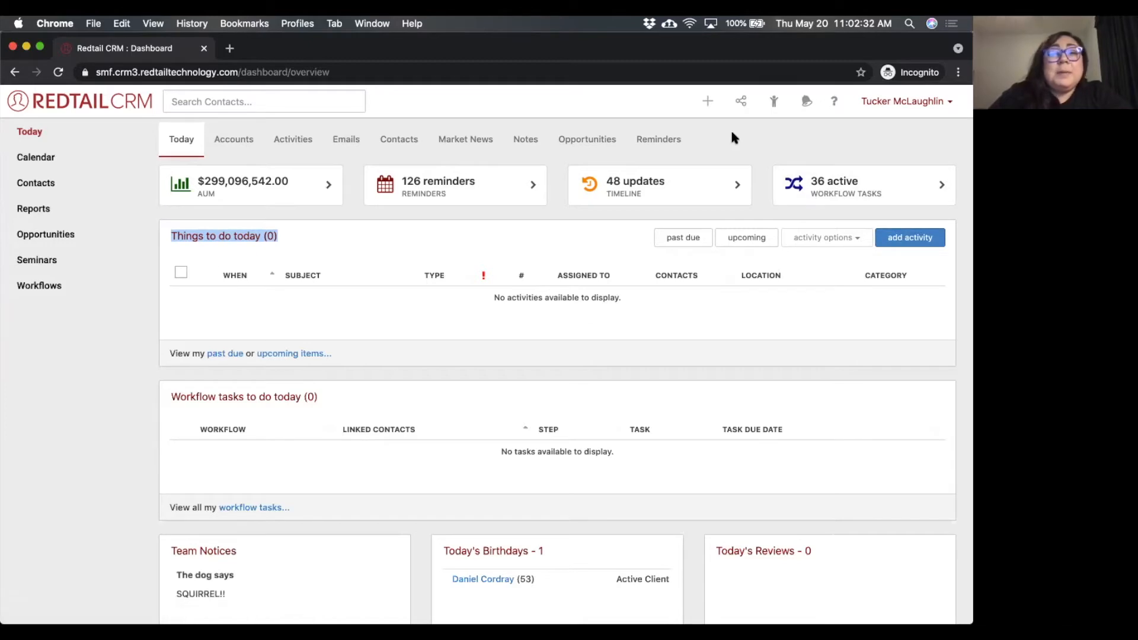
left_click(706, 101)
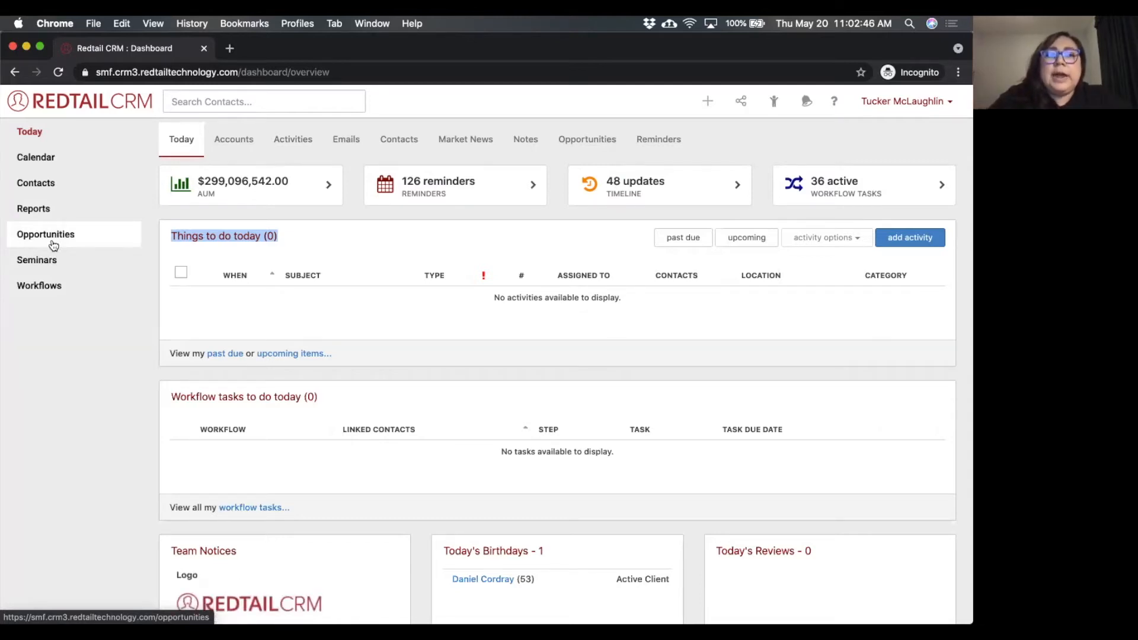
left_click(708, 102)
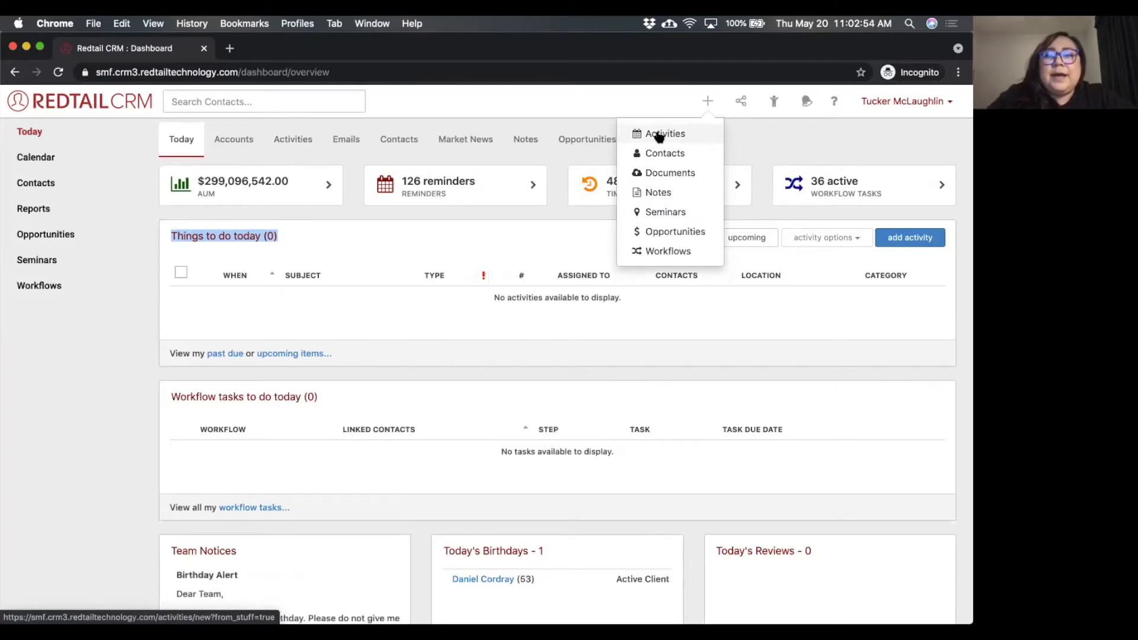
left_click(620, 94)
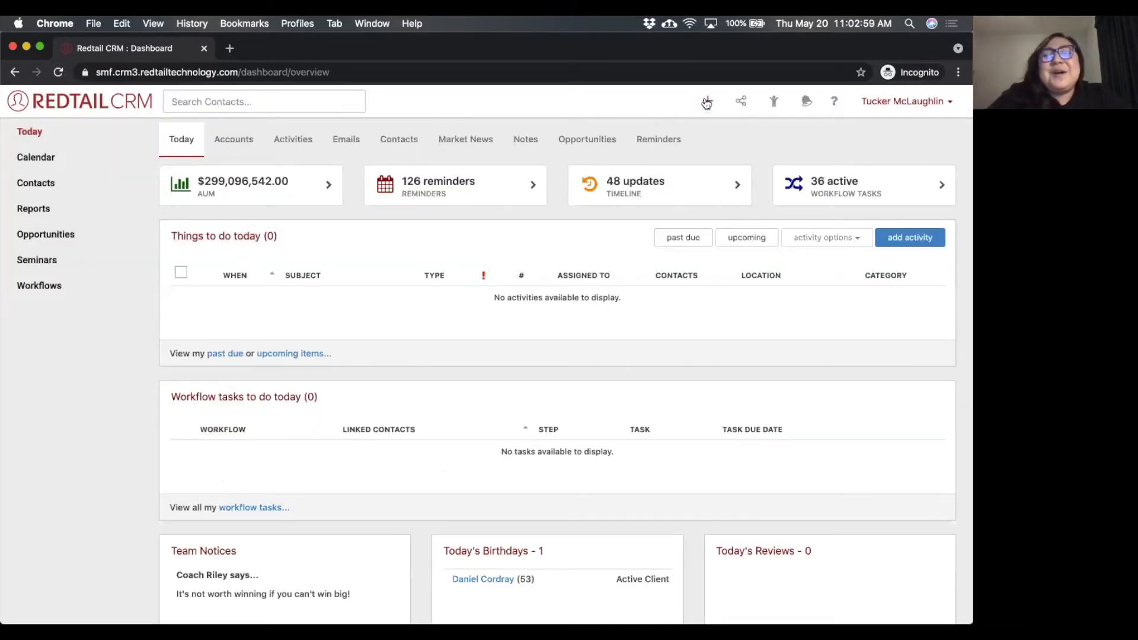
View the blank new-activity form from the dashboard's quick-add options and close it without saving.
left_click(707, 102)
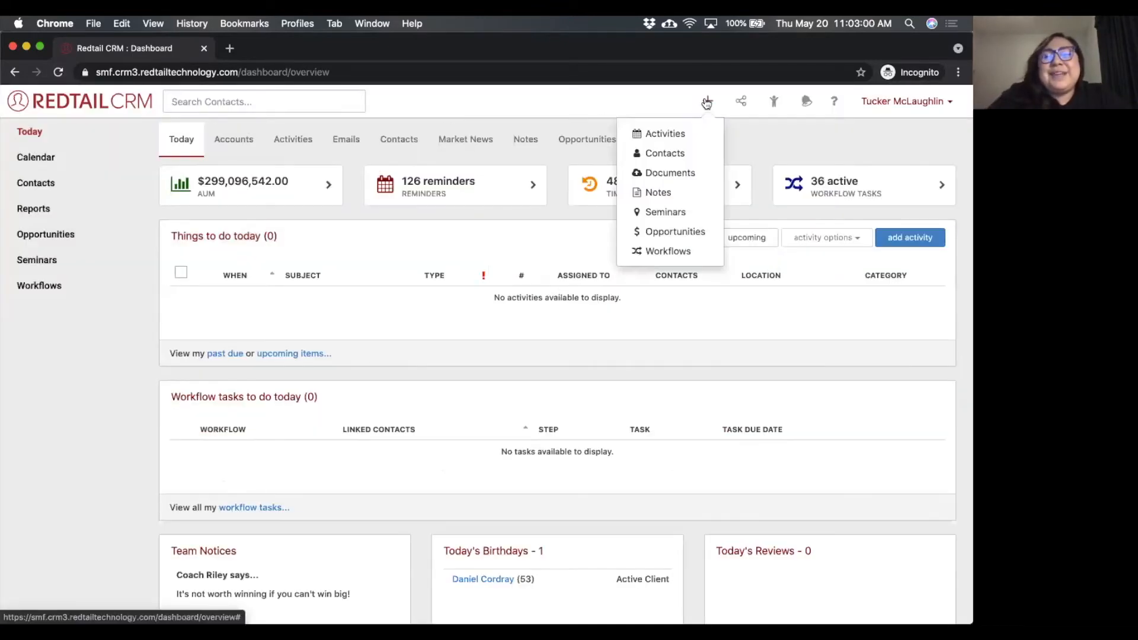
left_click(680, 133)
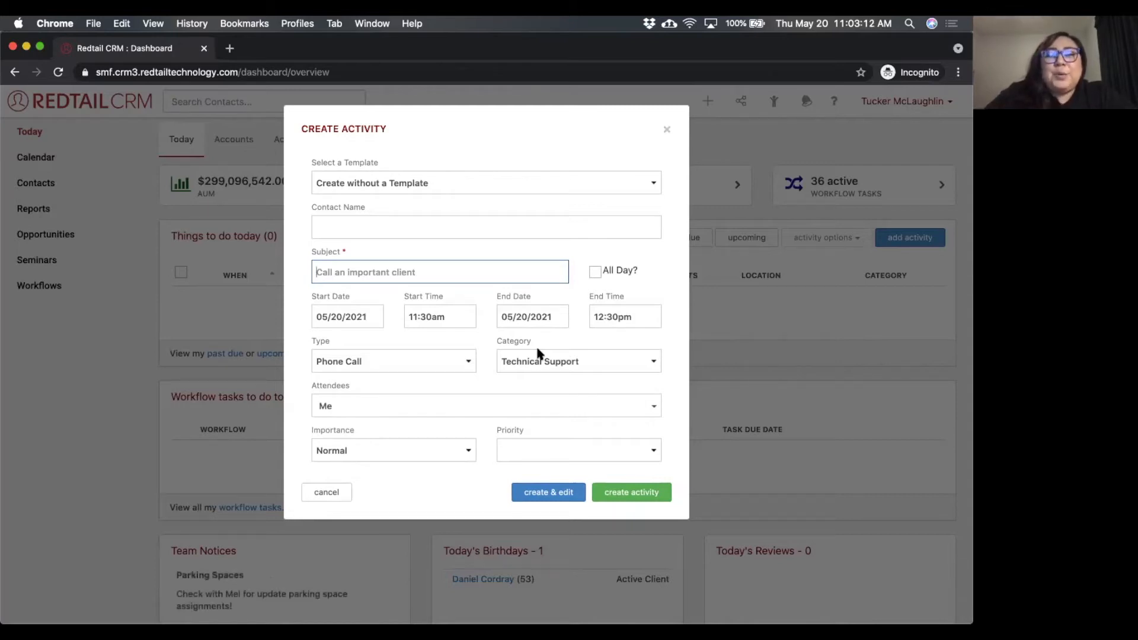
left_click(666, 133)
scroll(665, 132, "down", 2)
key("Escape")
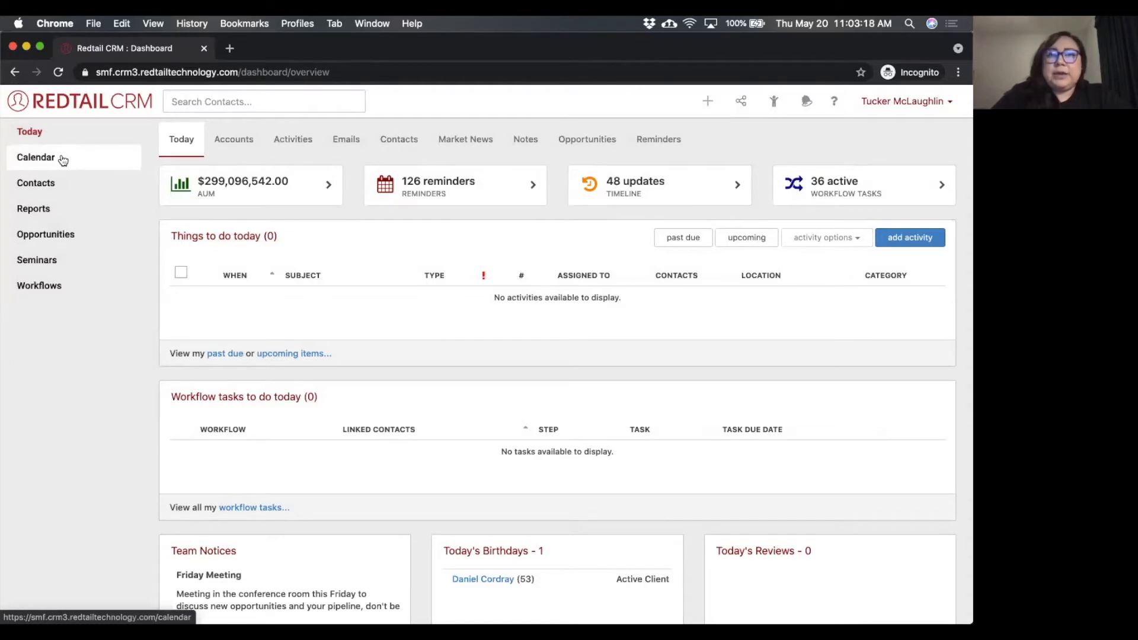
Open the calendar's week view, bring up an all-day activity form for Thursday 5/20, and dismiss it.
left_click(62, 159)
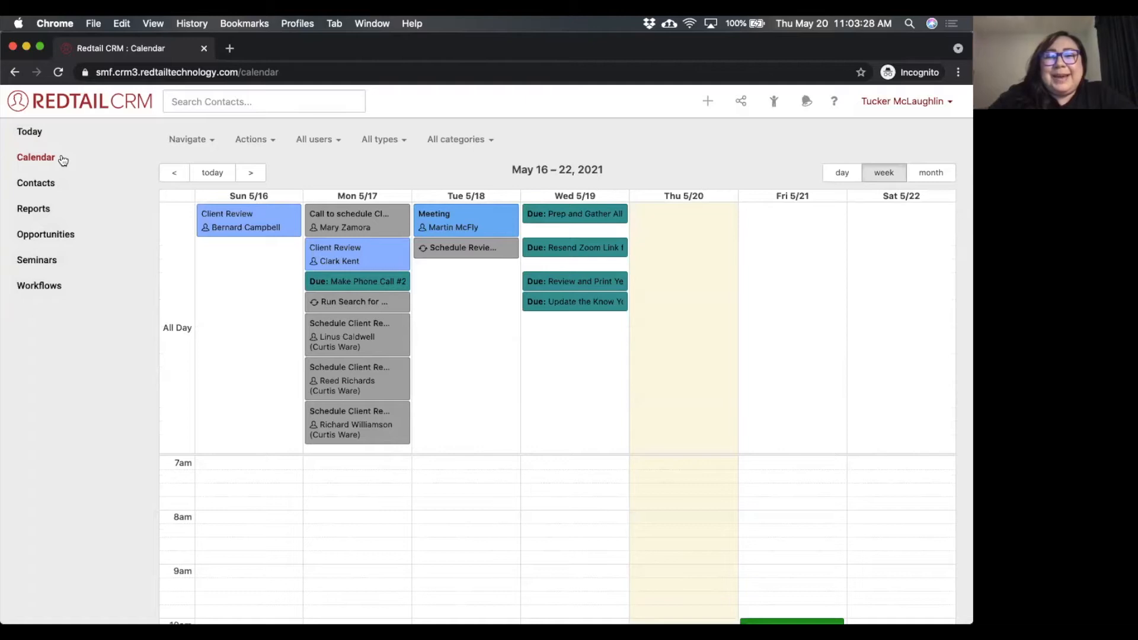
scroll(685, 339, "down", 3)
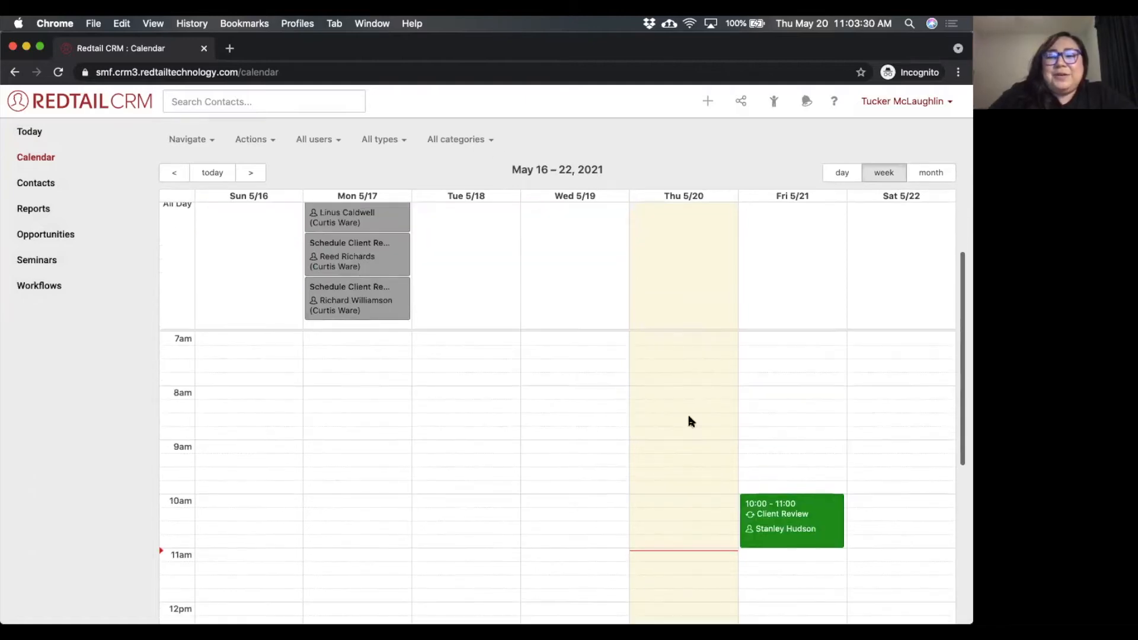
scroll(734, 373, "up", 2)
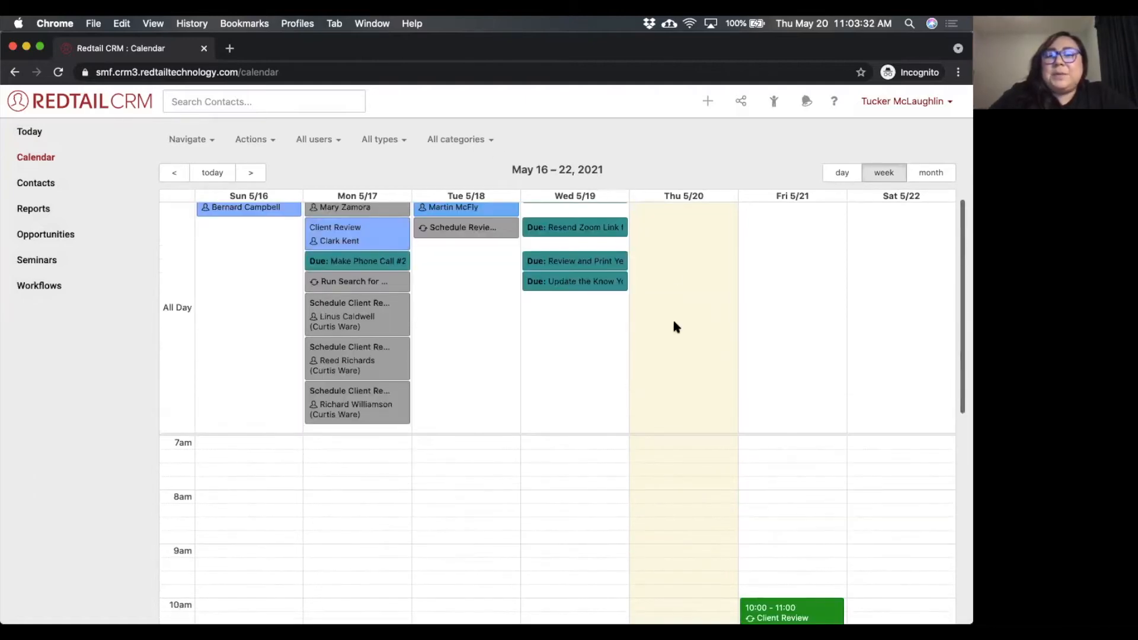
left_click(700, 297)
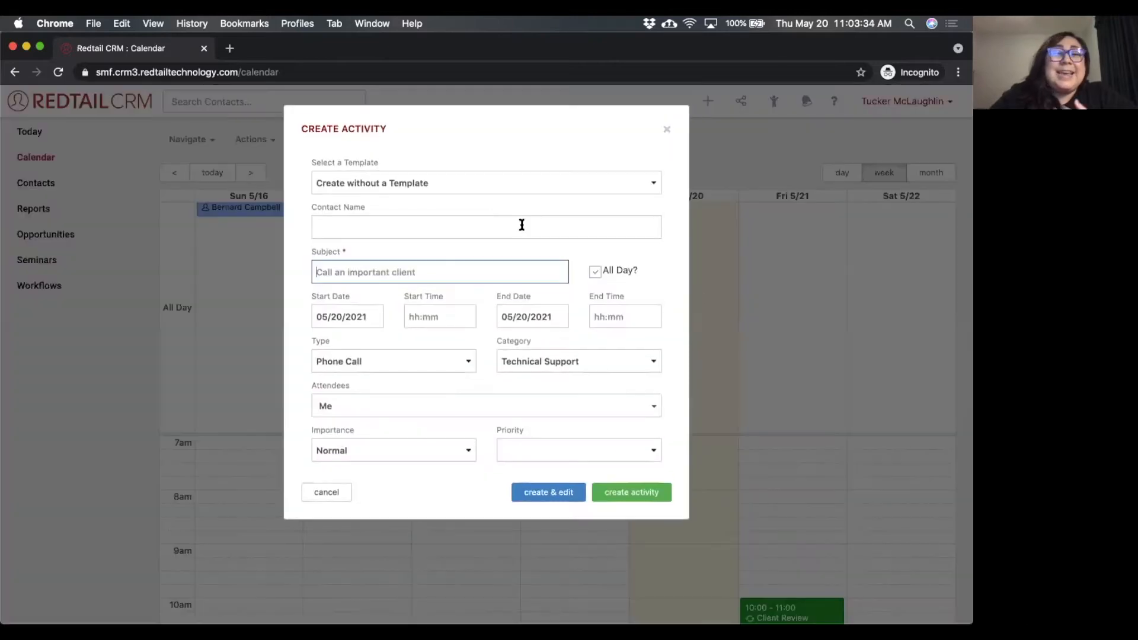
left_click(667, 131)
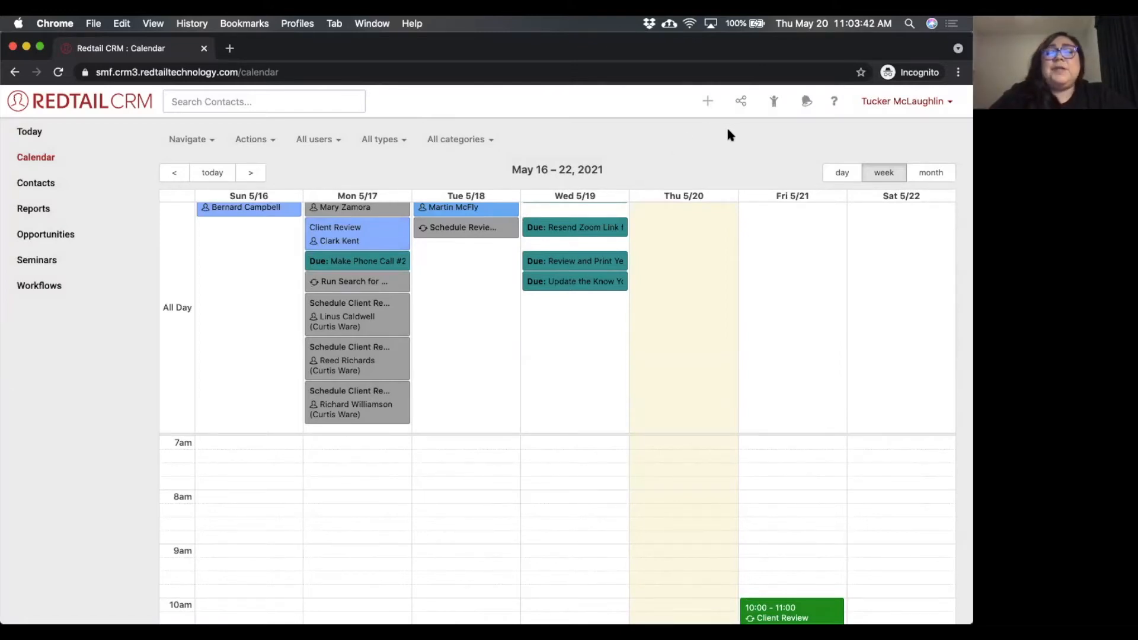
Open the record of the most recently viewed contact.
left_click(772, 103)
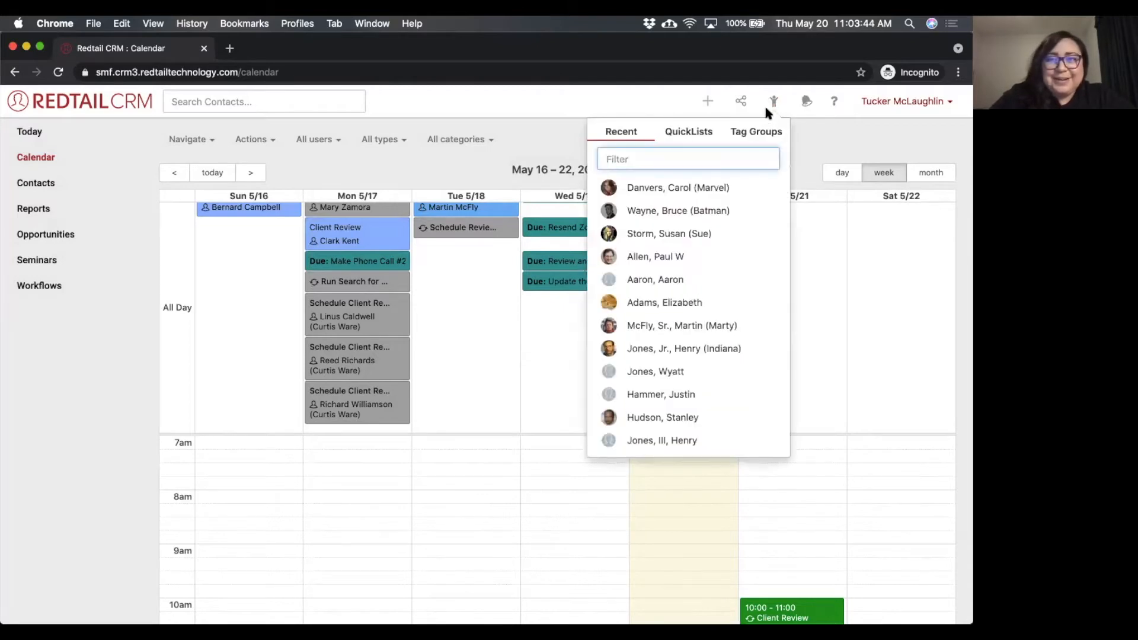
left_click(668, 188)
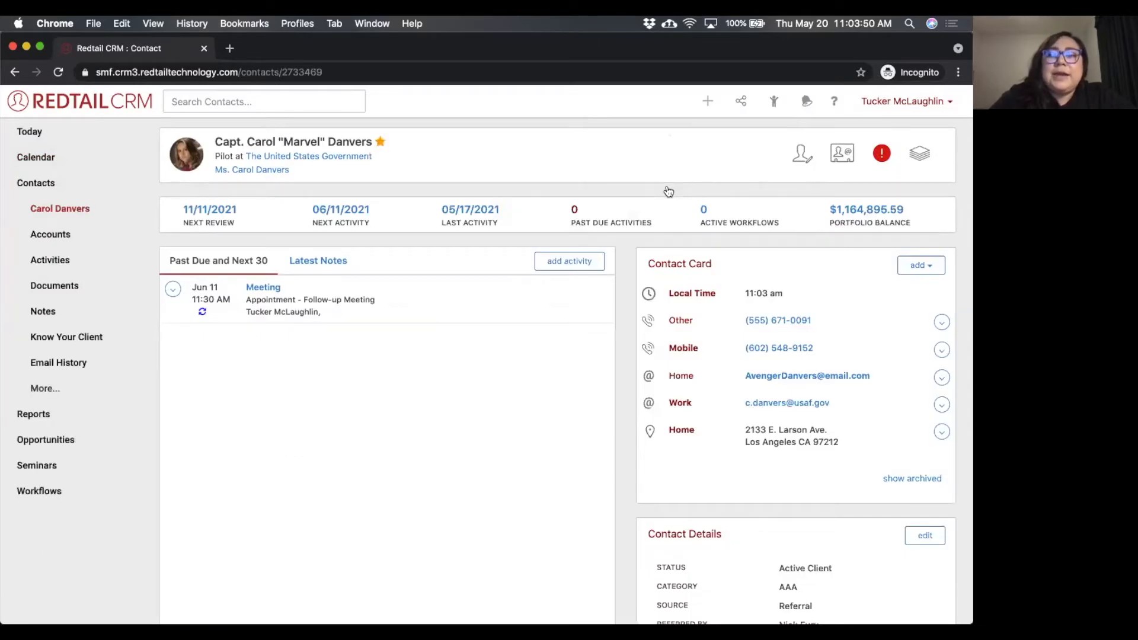
left_click(764, 106)
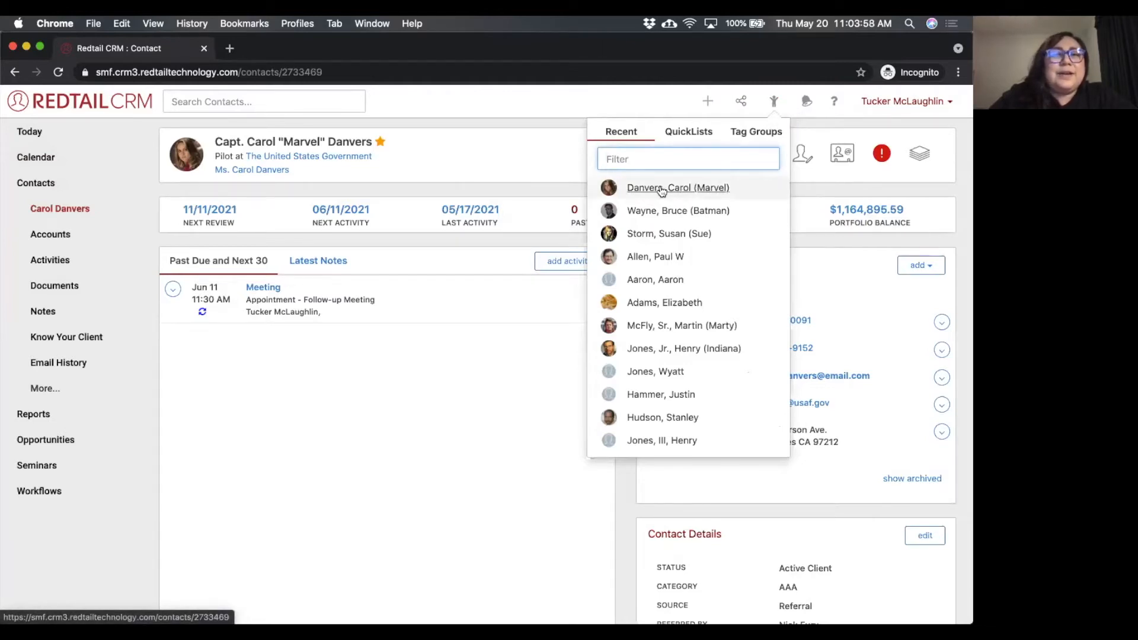
left_click(491, 136)
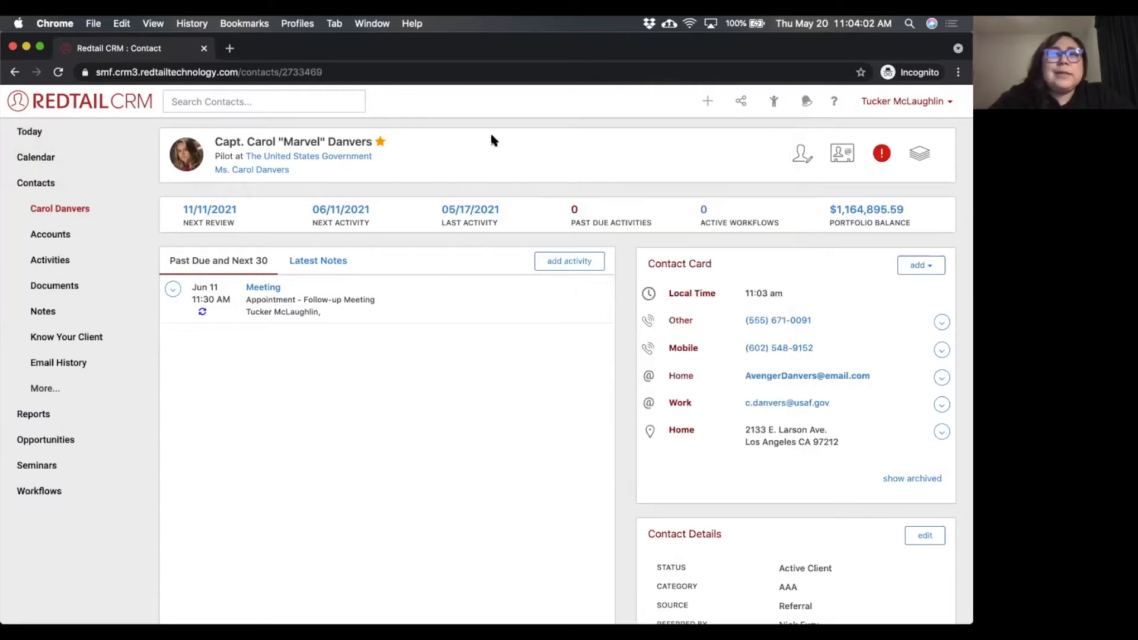
Start a new activity linked to the open contact, without a template.
left_click(570, 262)
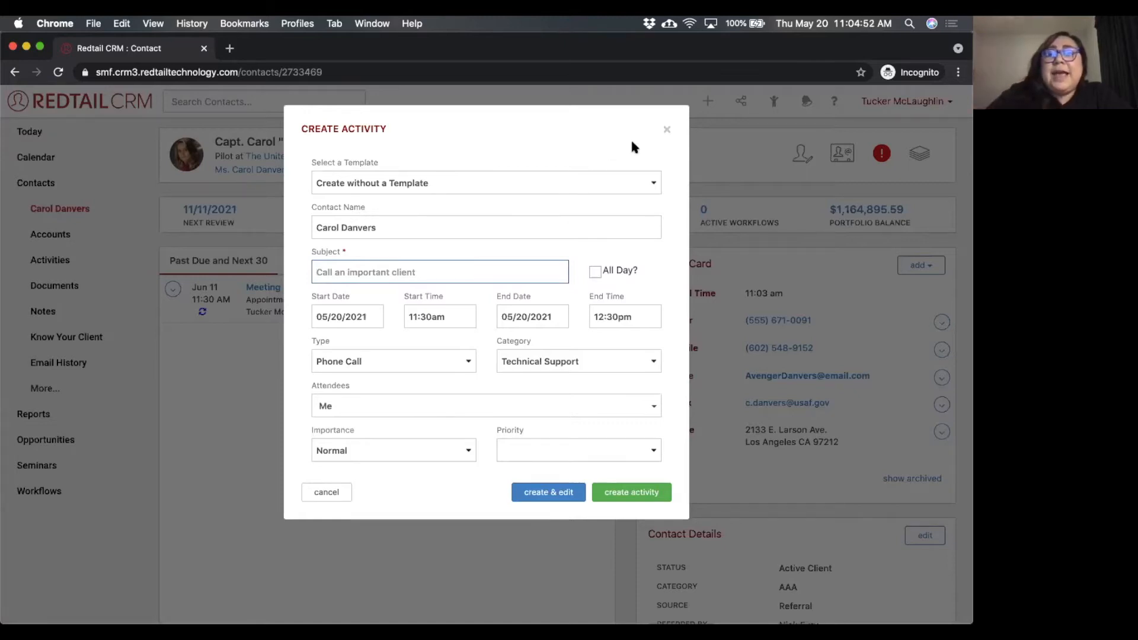
left_click(665, 132)
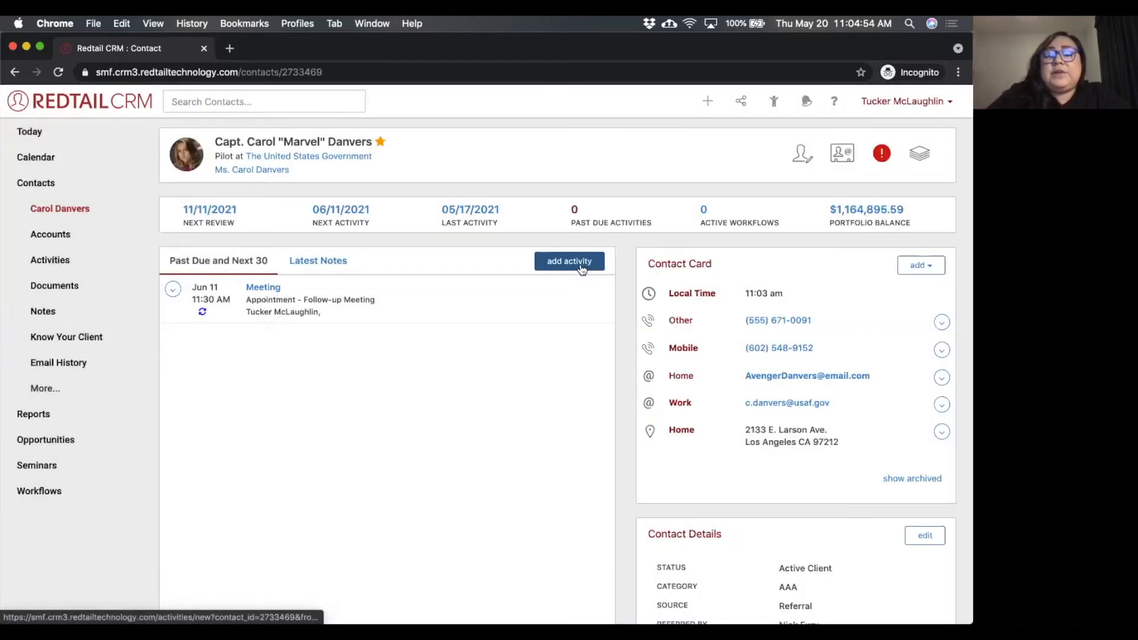
left_click(707, 101)
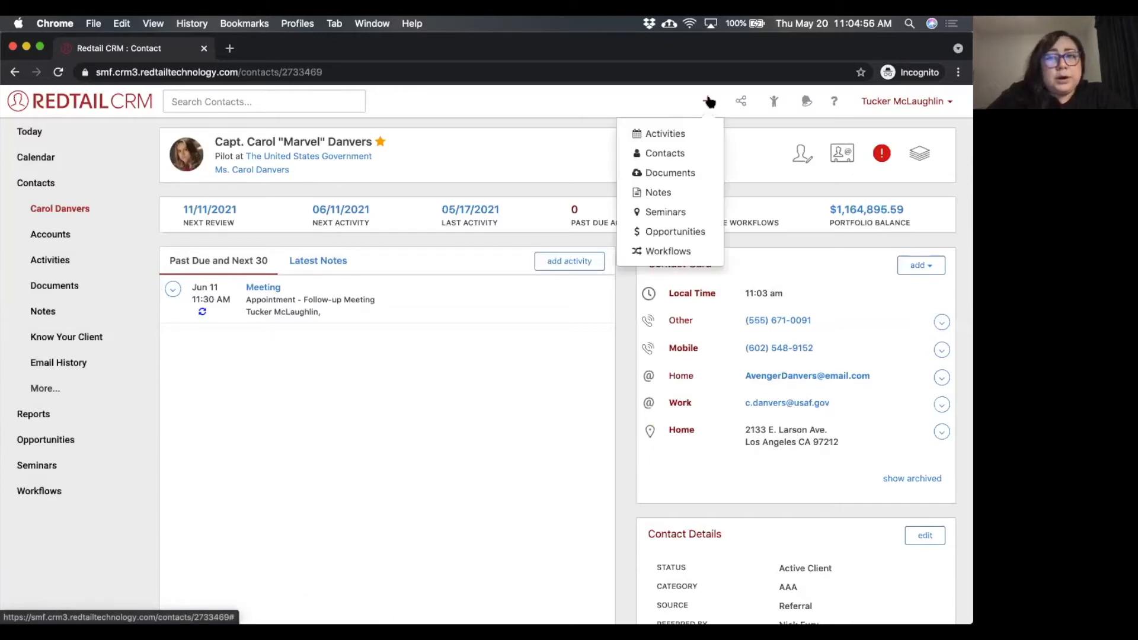
left_click(672, 134)
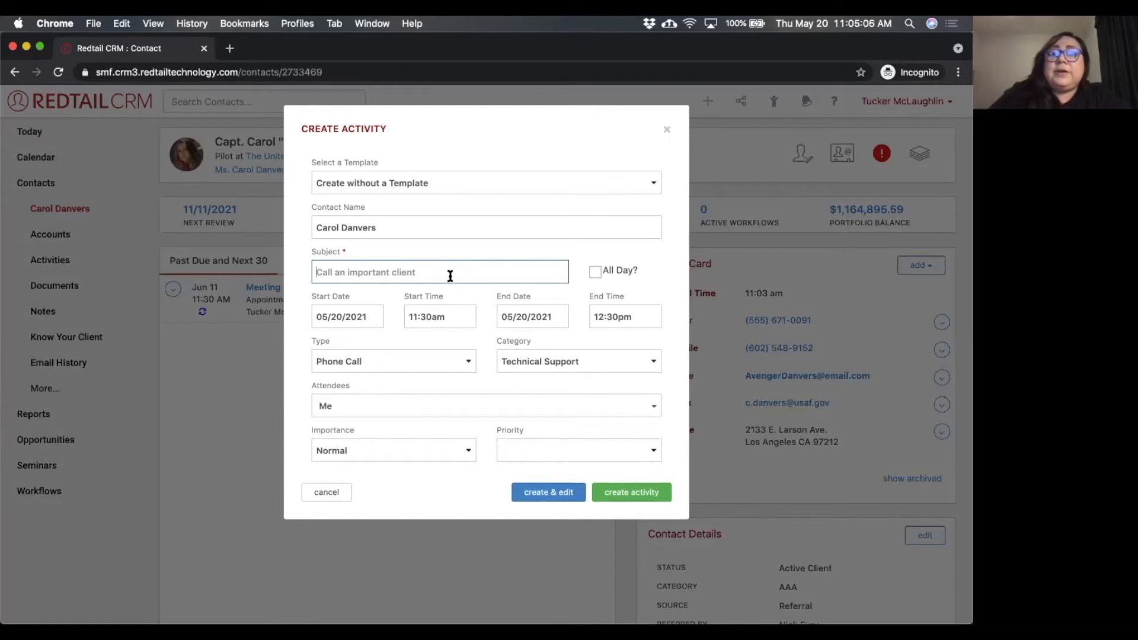
Enter an activity subject saying to call the contact back, using the contact's first name.
left_click(421, 276)
type("Fol")
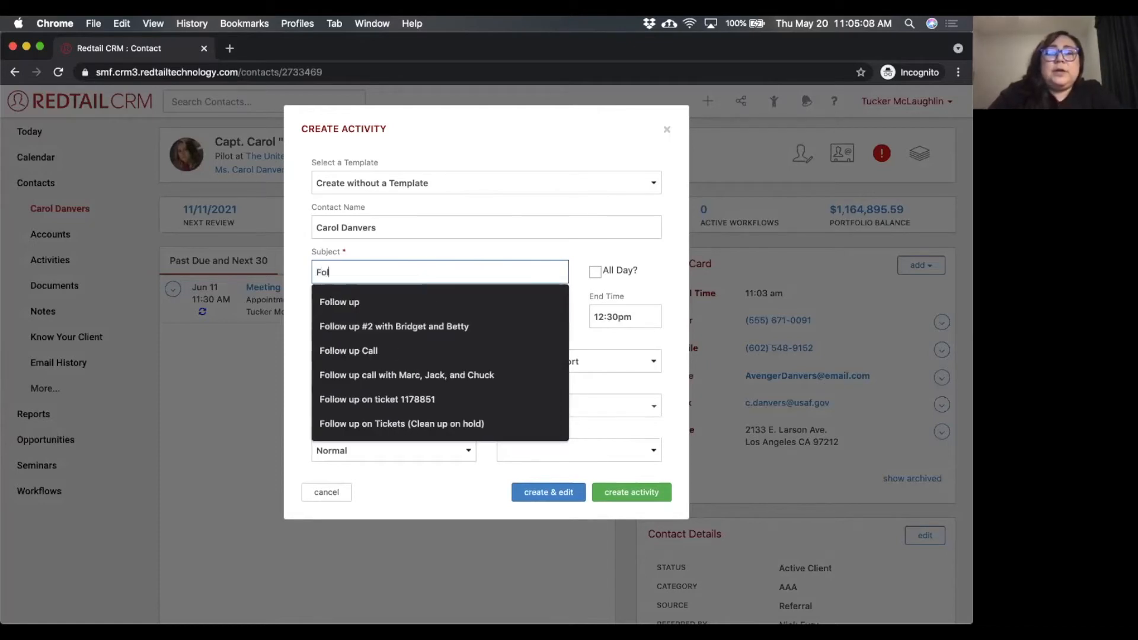
key("BackSpace")
key("BackSpace")
key("BackSpace")
type("Call ")
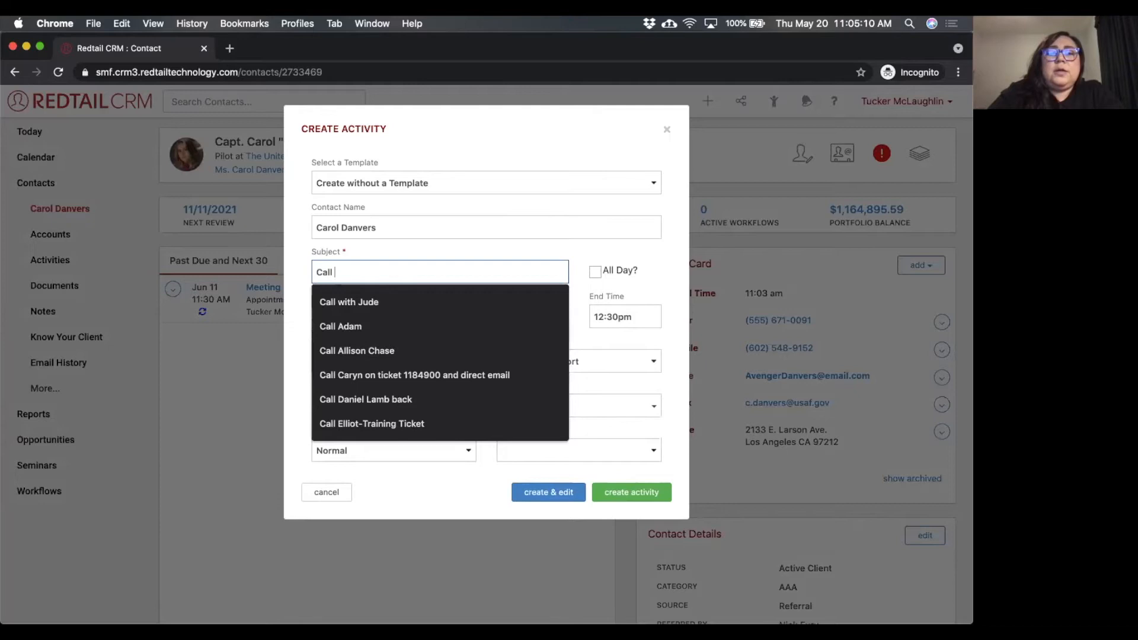
type("Carol back")
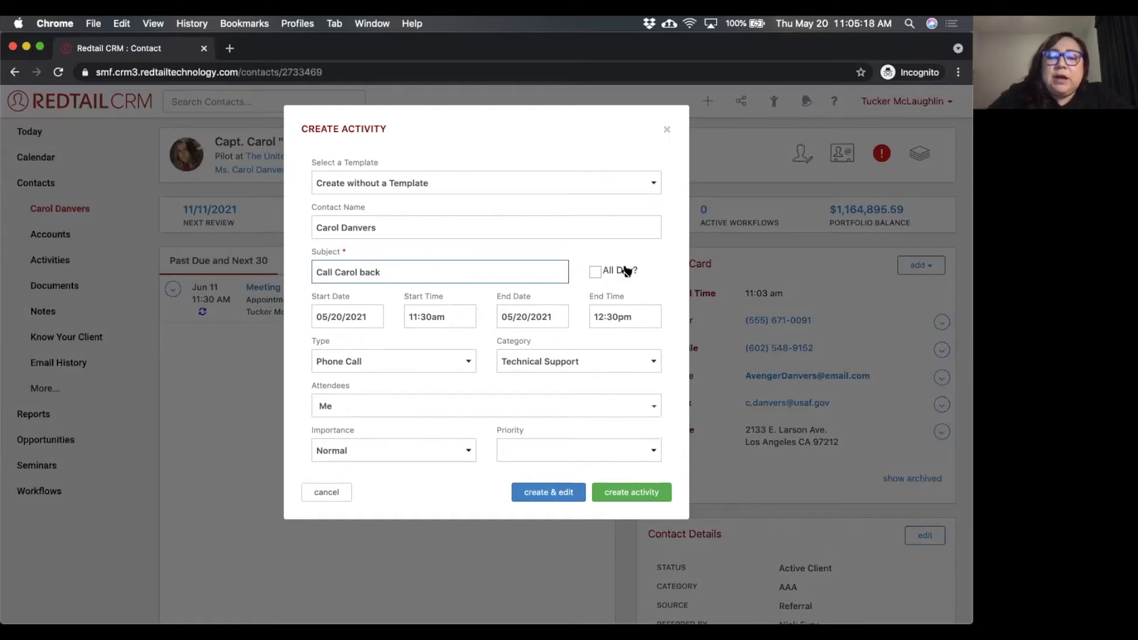
Set the activity's start time to 3:00pm.
left_click(455, 319)
scroll(436, 411, "down", 3)
scroll(435, 410, "down", 3)
left_click(430, 382)
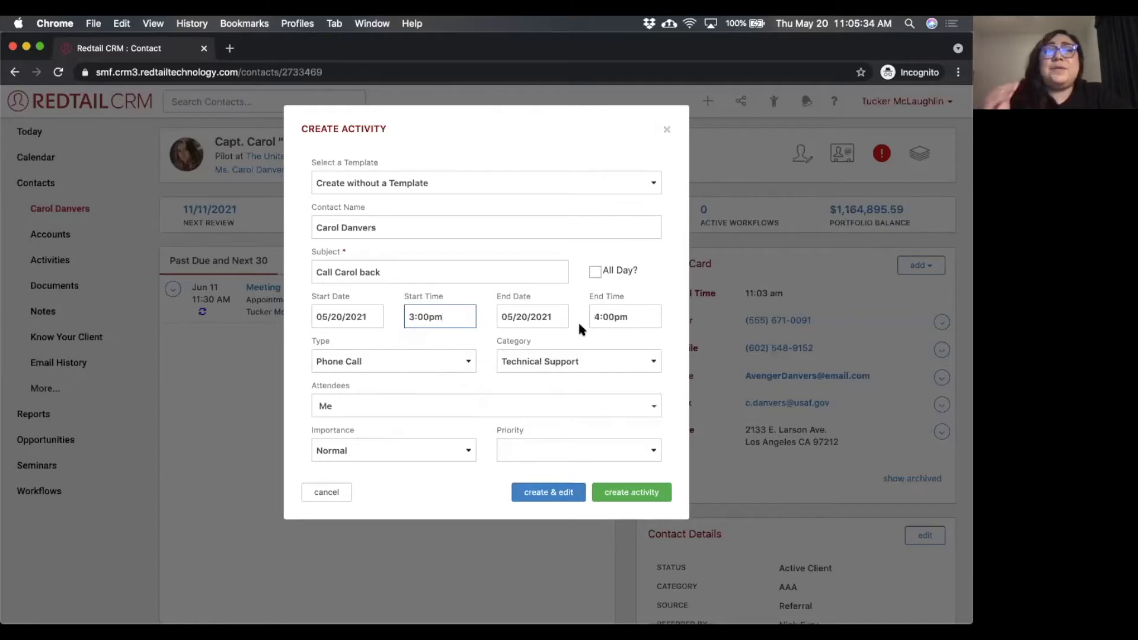
Try the all-day option, turn it off again, and restore the 3:00pm start time.
left_click(595, 272)
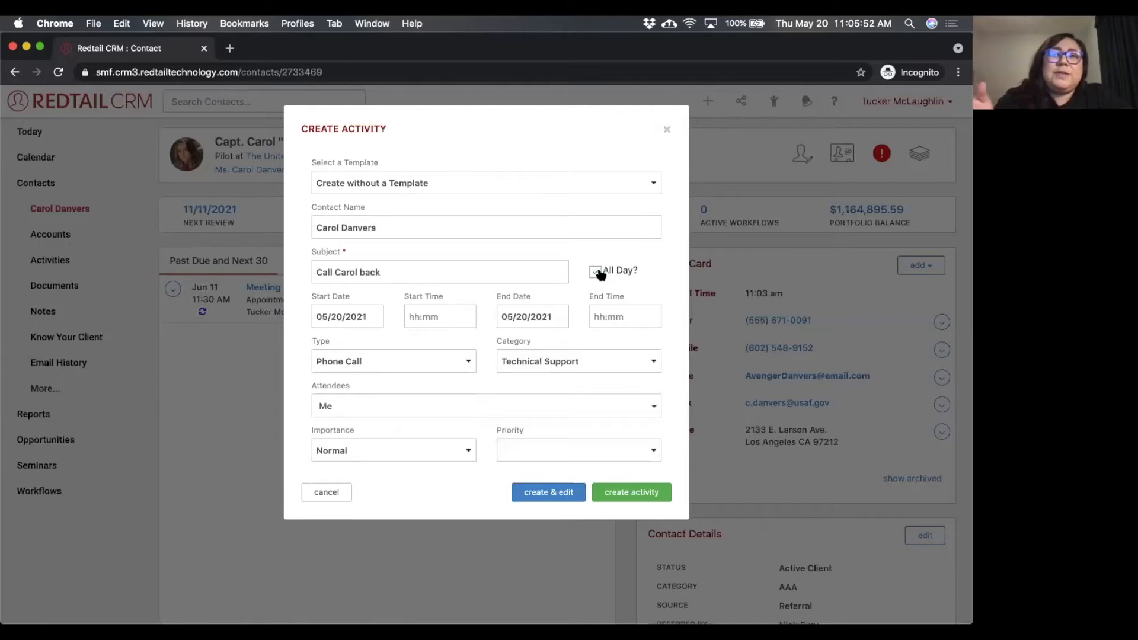
left_click(595, 272)
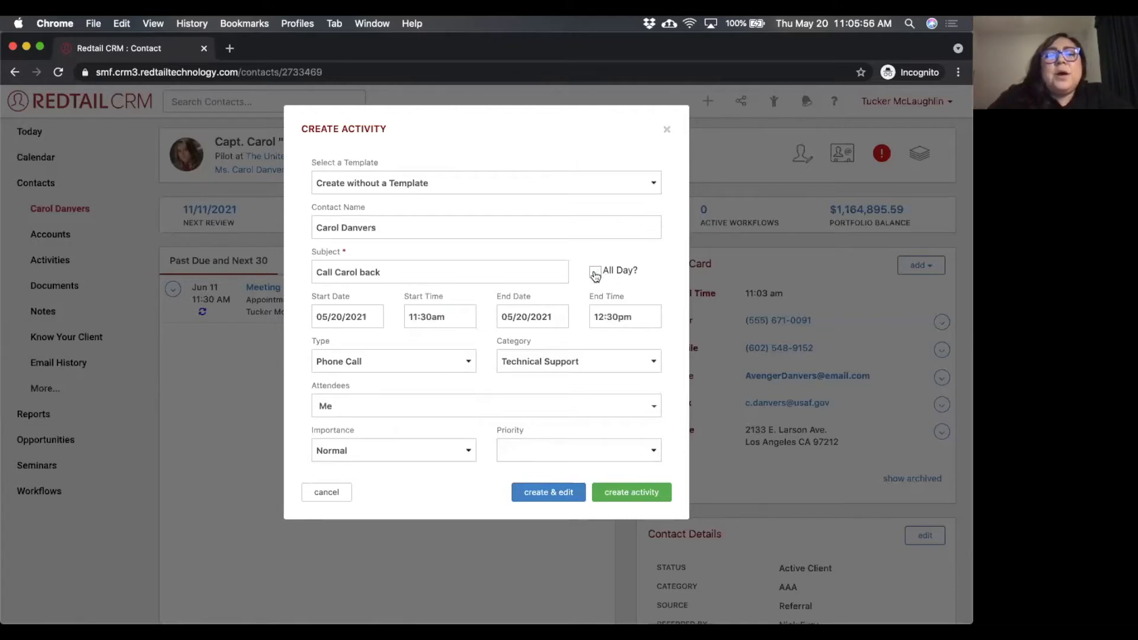
left_click(462, 314)
scroll(432, 390, "down", 3)
scroll(431, 390, "down", 4)
left_click(432, 366)
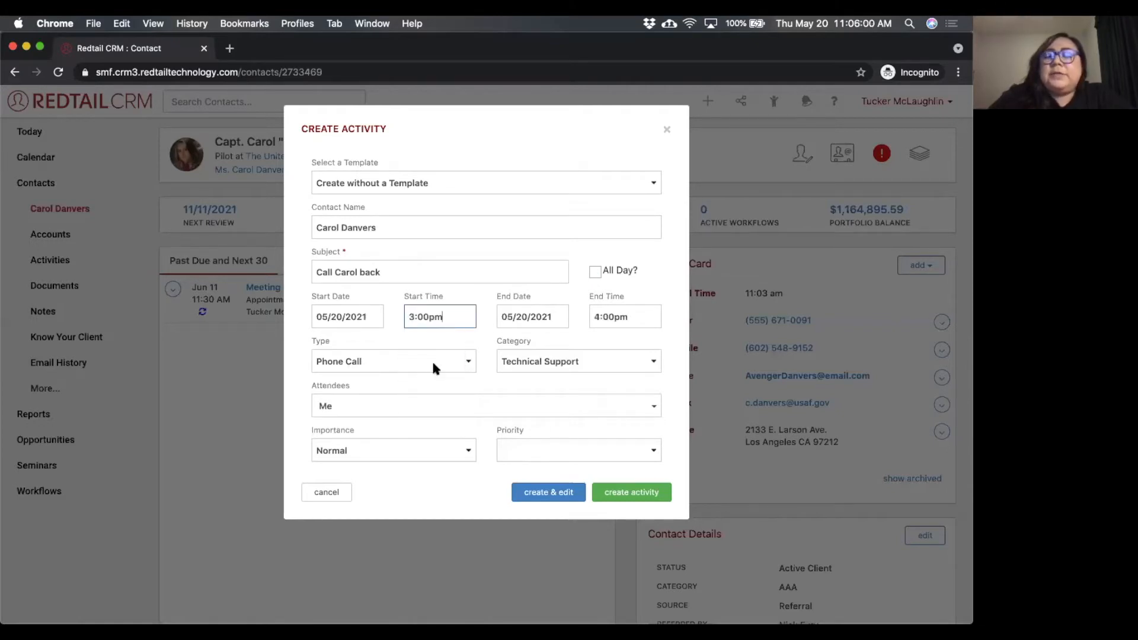
Examine the start date calendar and the available activity types and categories without changing the selections.
left_click(347, 312)
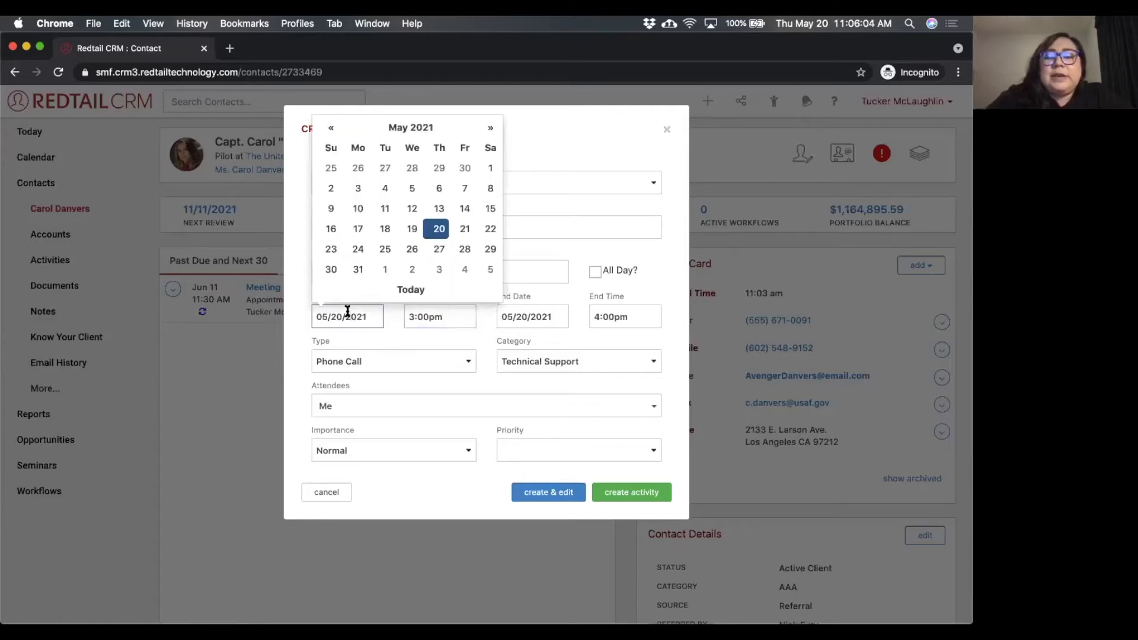
left_click(389, 308)
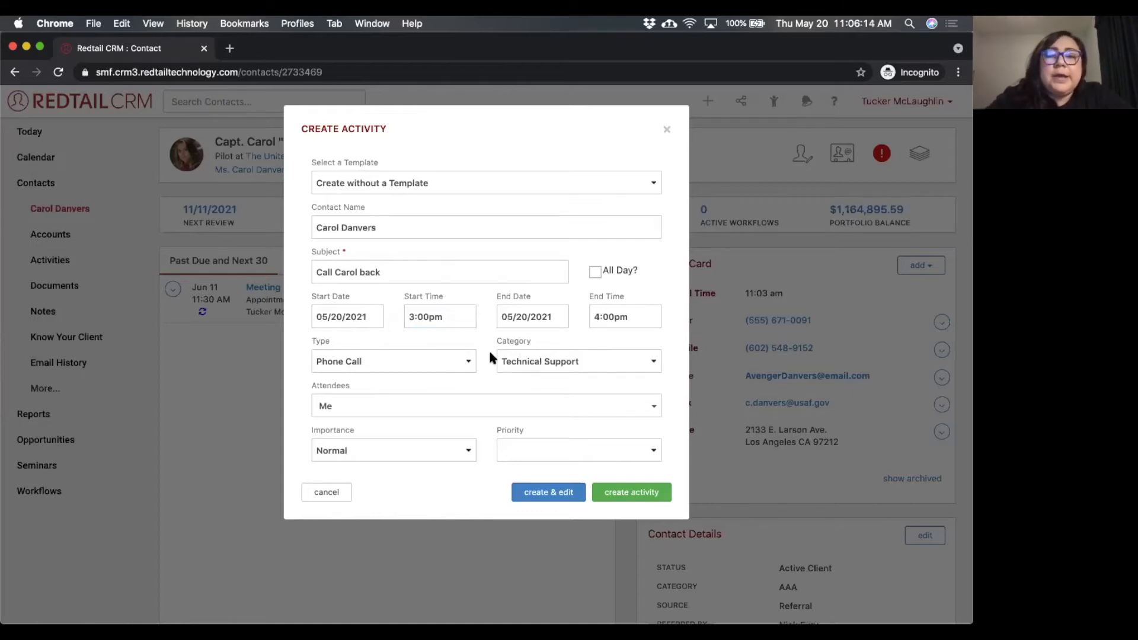
left_click(451, 354)
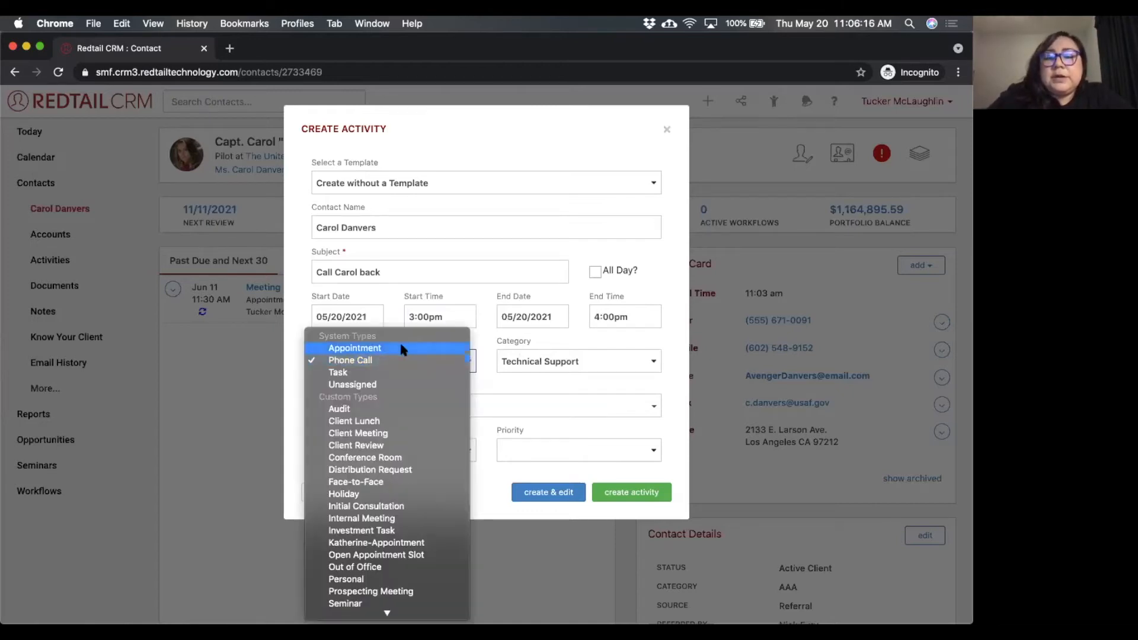
left_click(564, 363)
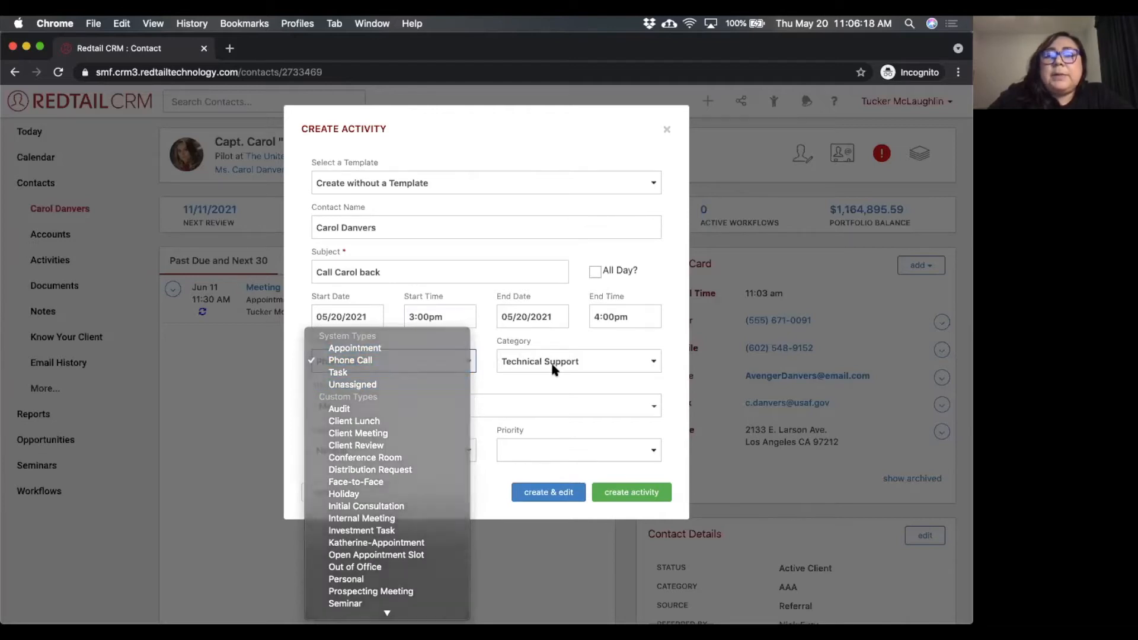
left_click(550, 362)
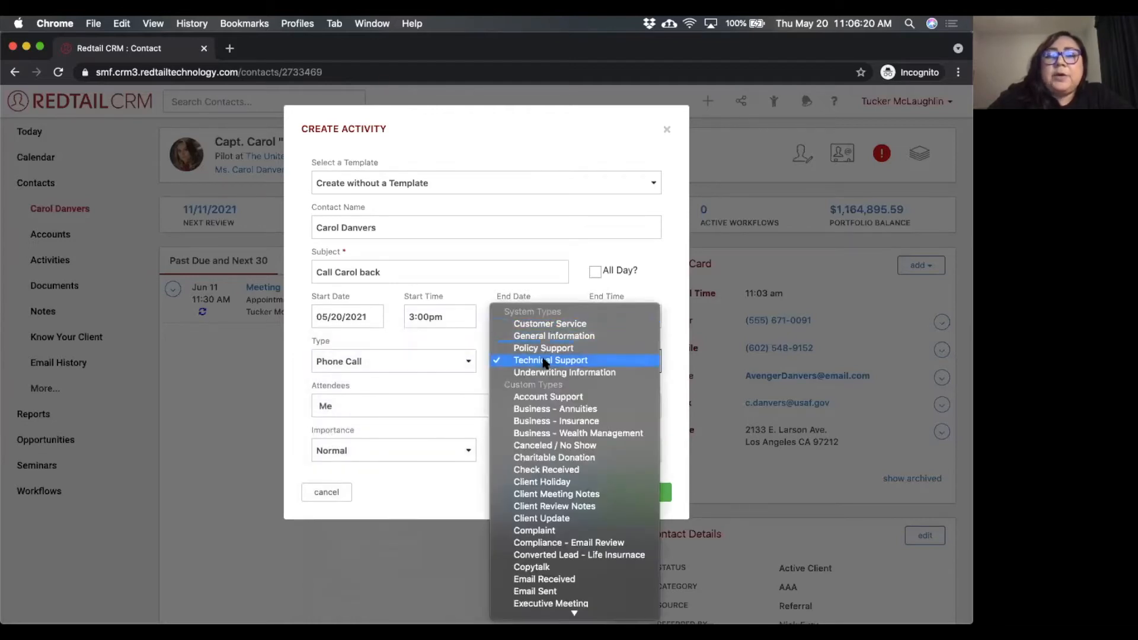
left_click(464, 336)
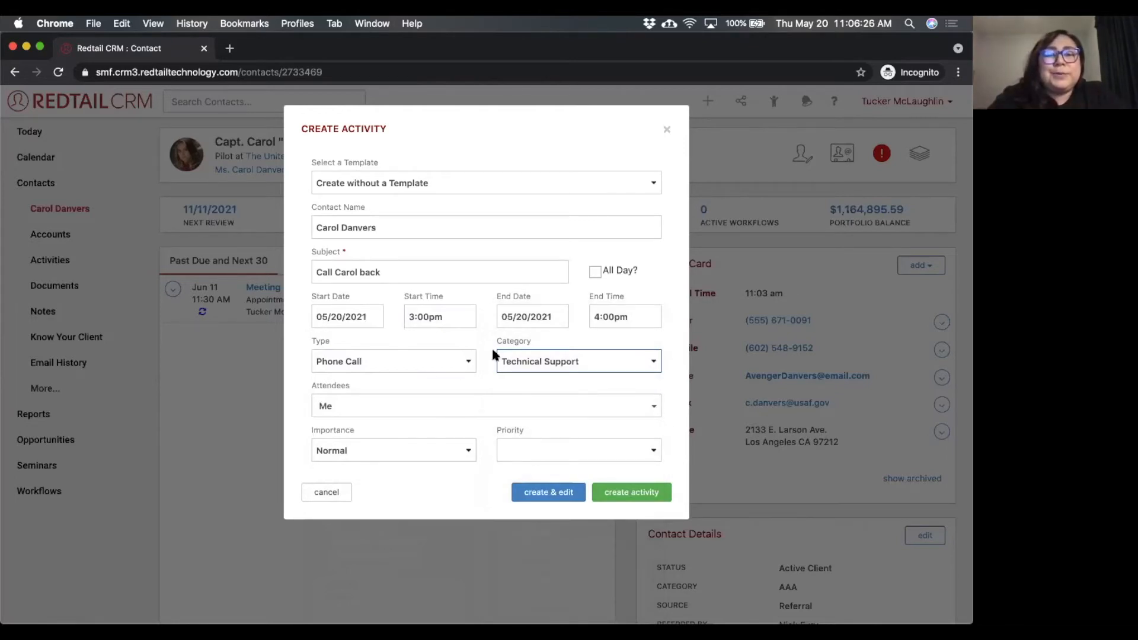
Keep the activity type as Phone Call and set the category to Phone Call - Outgoing.
left_click(452, 361)
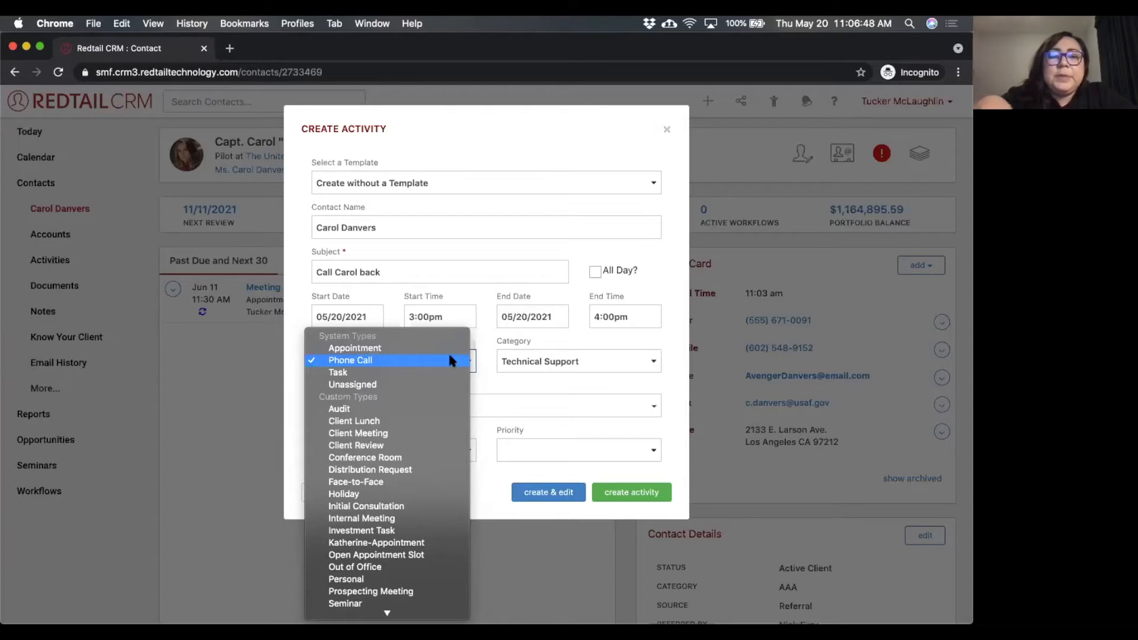
left_click(367, 360)
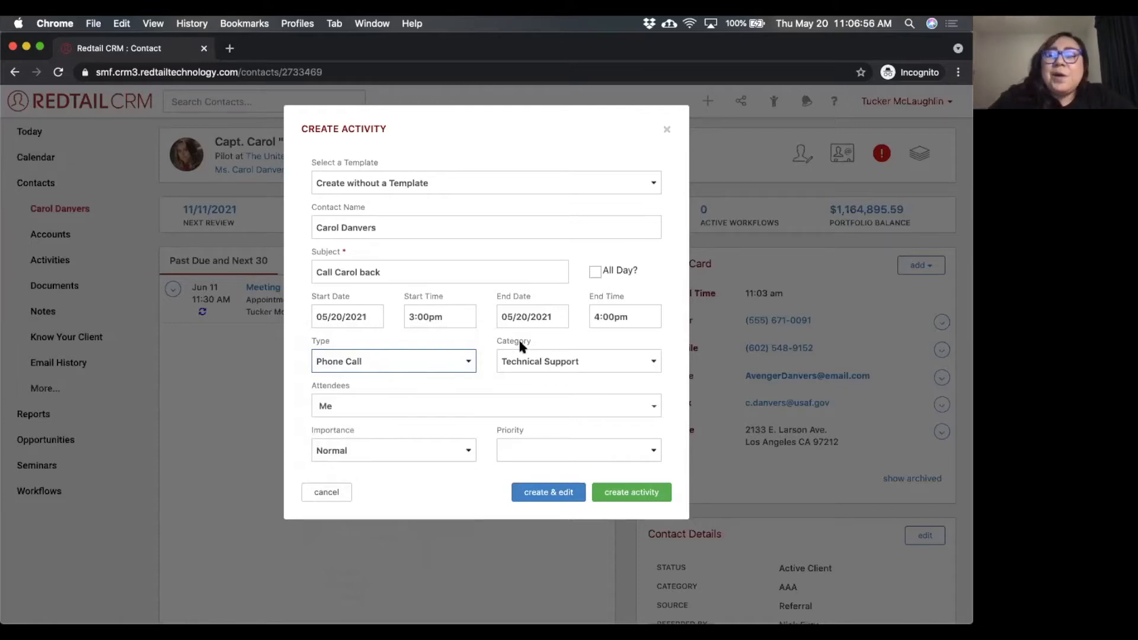
left_click(551, 362)
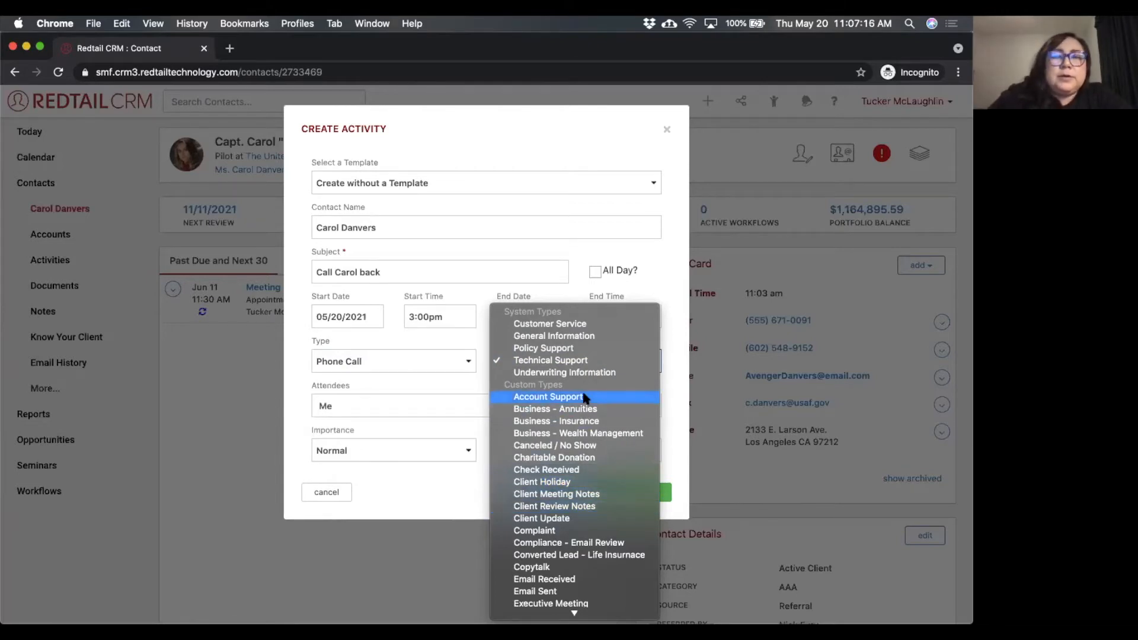
scroll(582, 417, "down", 5)
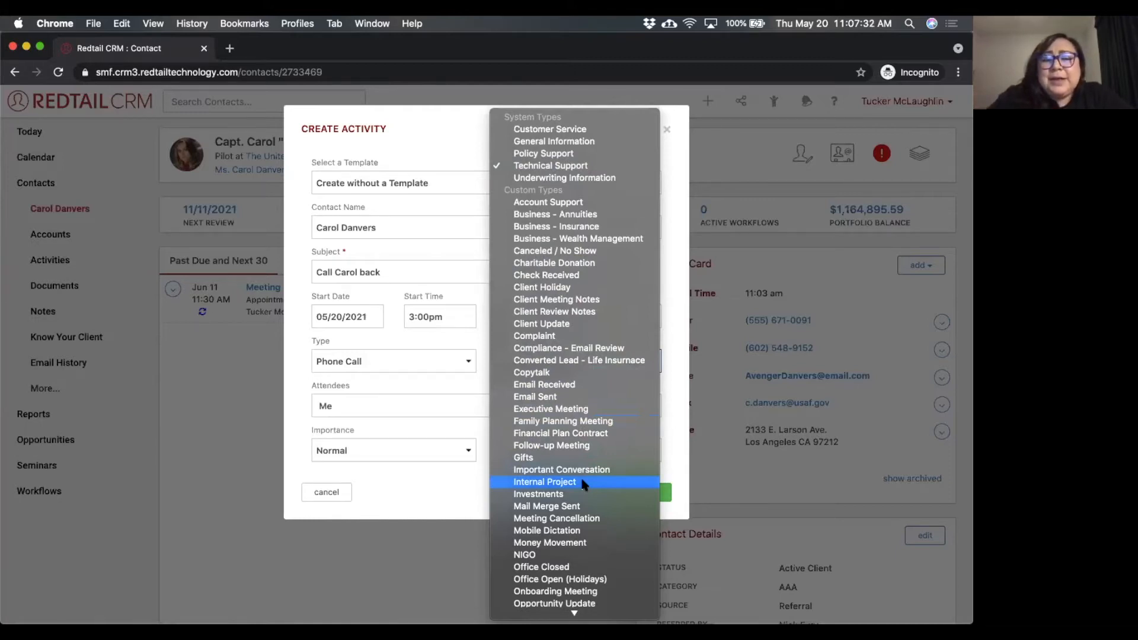
scroll(582, 482, "down", 5)
scroll(582, 481, "down", 2)
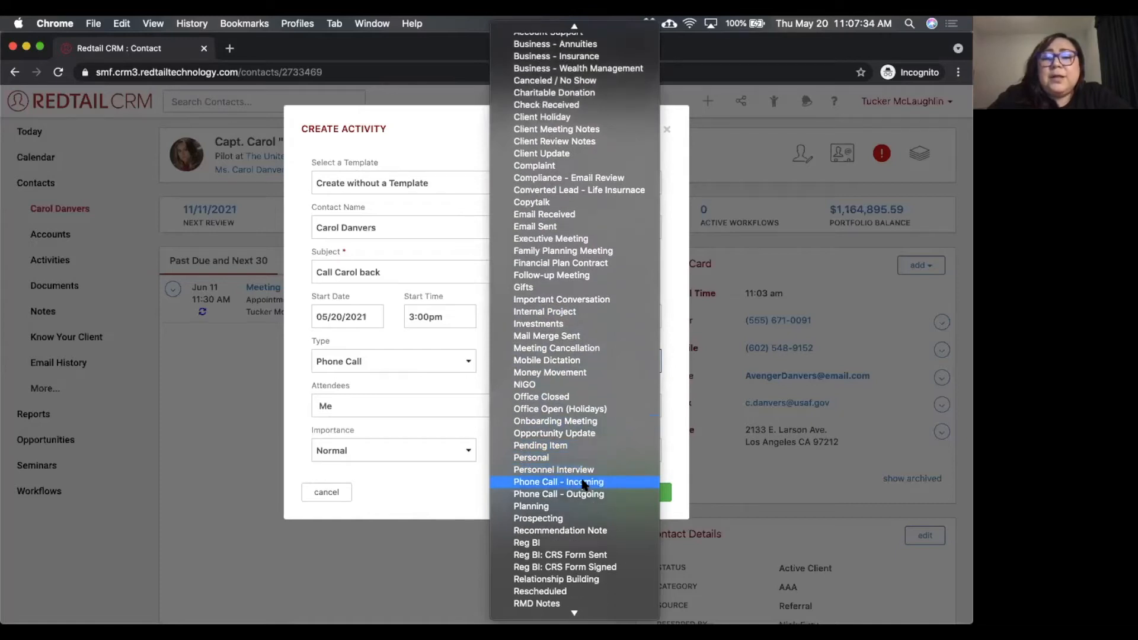
left_click(547, 495)
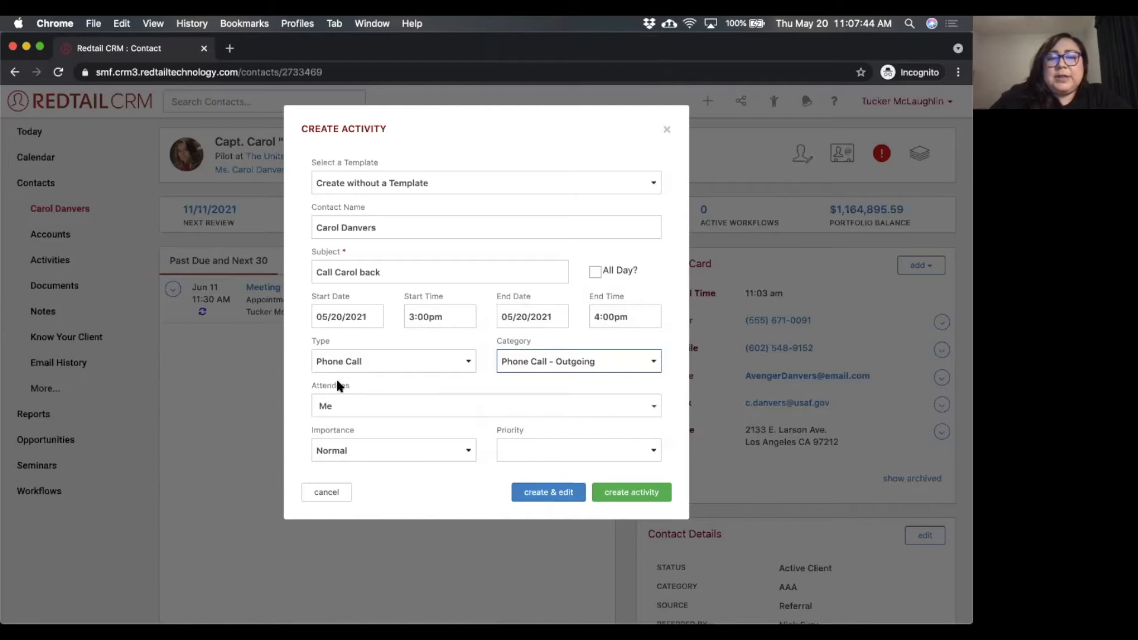
Examine the users available as attendees, leaving only Me selected.
left_click(363, 405)
left_click(363, 406)
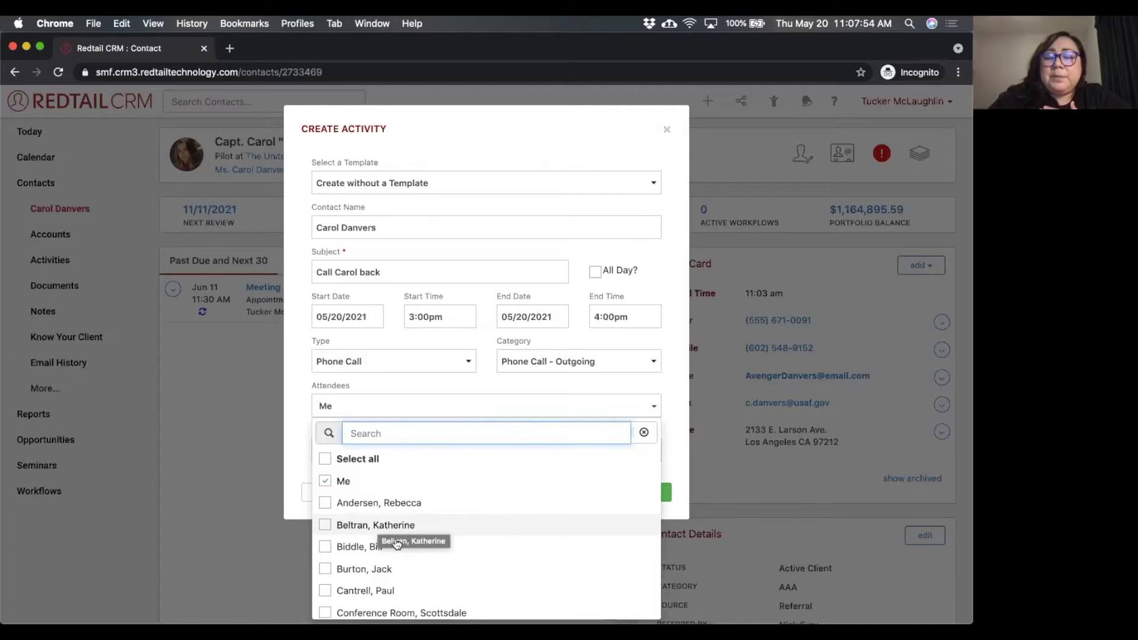
scroll(403, 551, "down", 1)
scroll(407, 557, "down", 5)
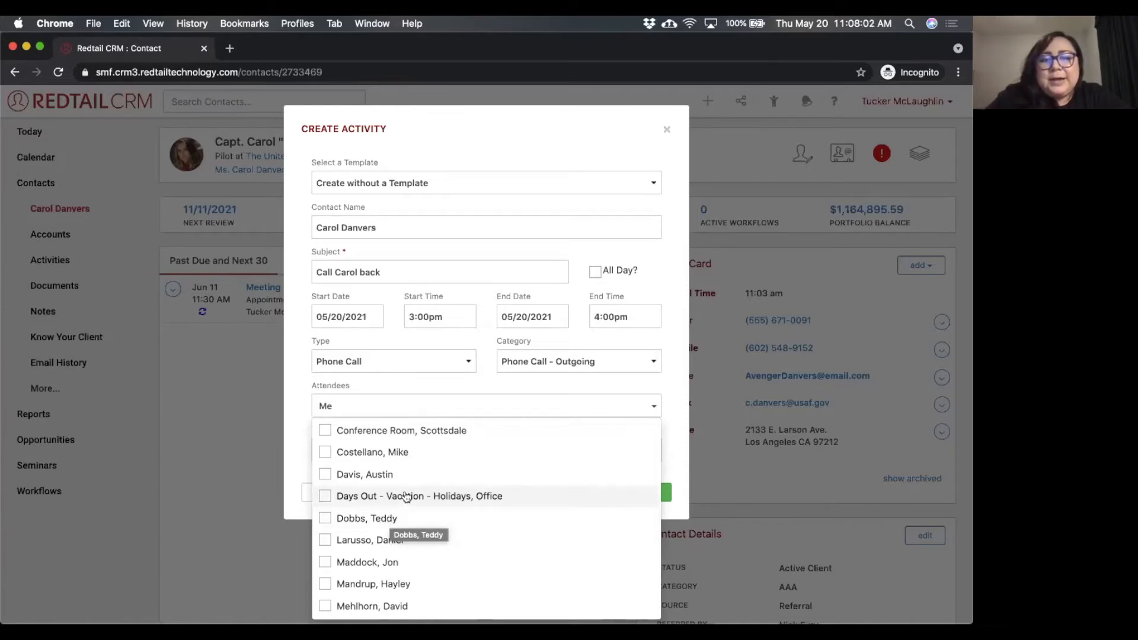
scroll(407, 498, "up", 5)
left_click(460, 379)
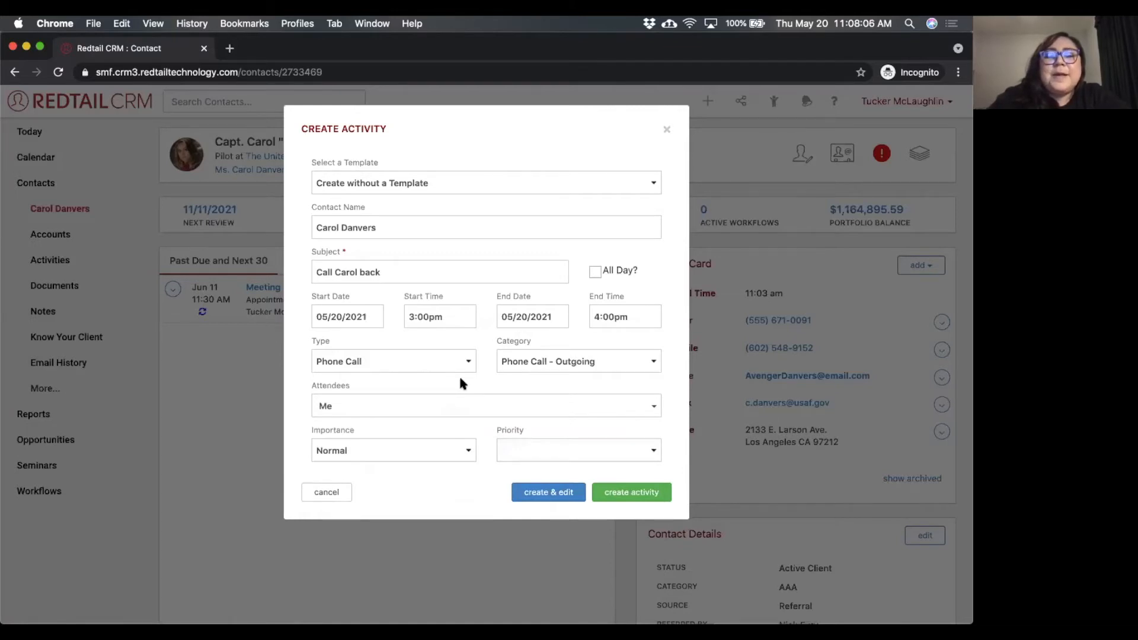
left_click(432, 407)
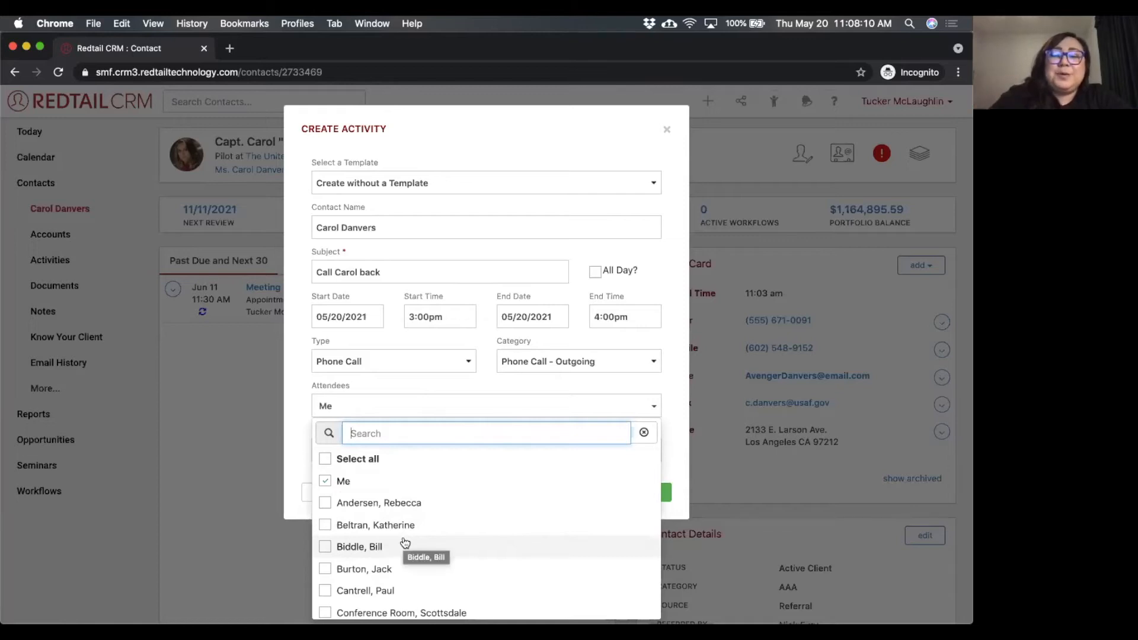
left_click(484, 385)
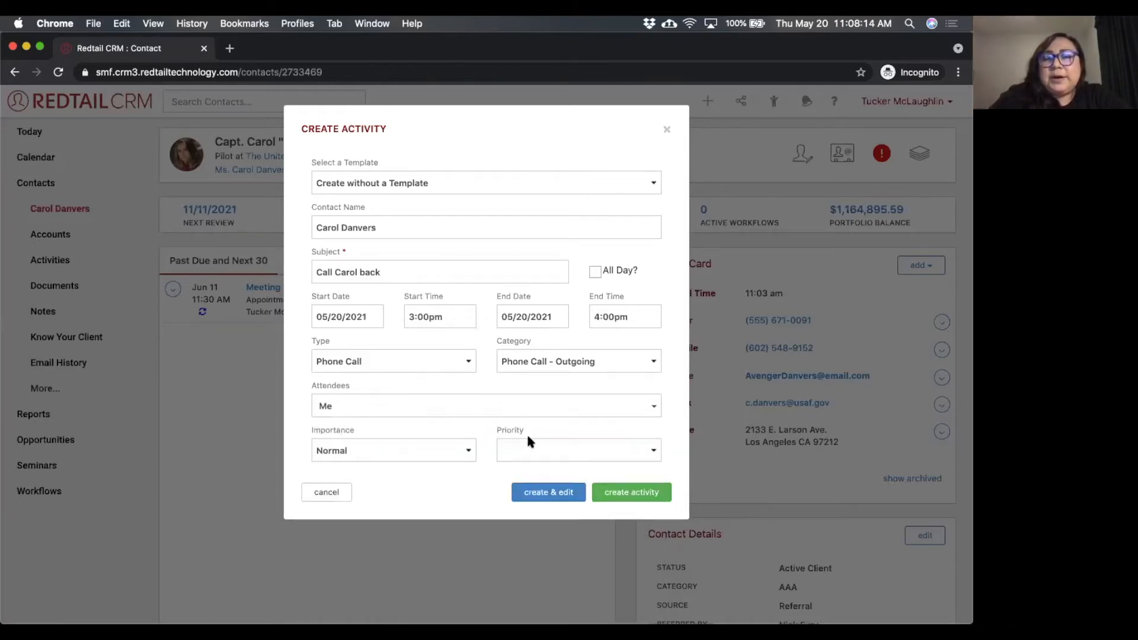
Examine the importance and priority choices, keeping importance at Normal and priority blank.
left_click(454, 449)
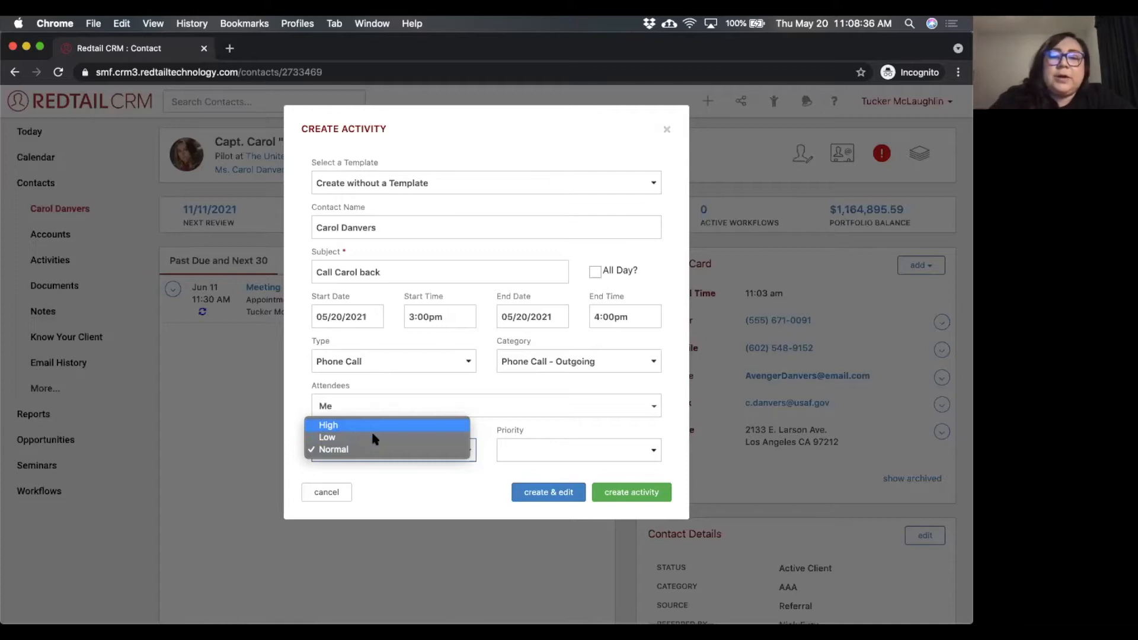
left_click(519, 444)
left_click(522, 445)
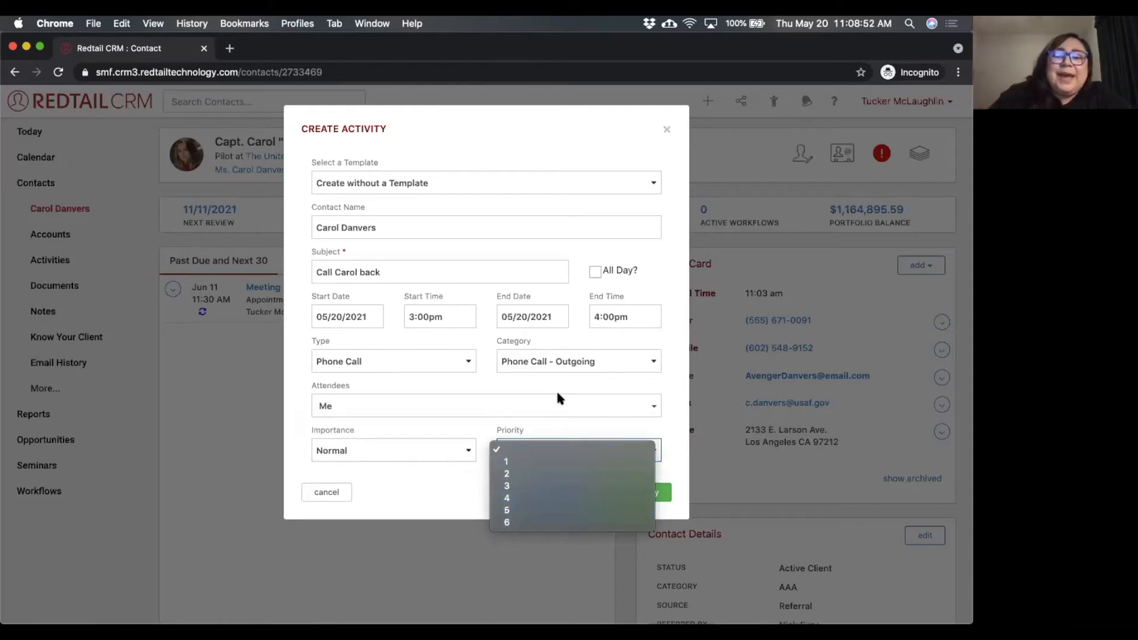
left_click(570, 374)
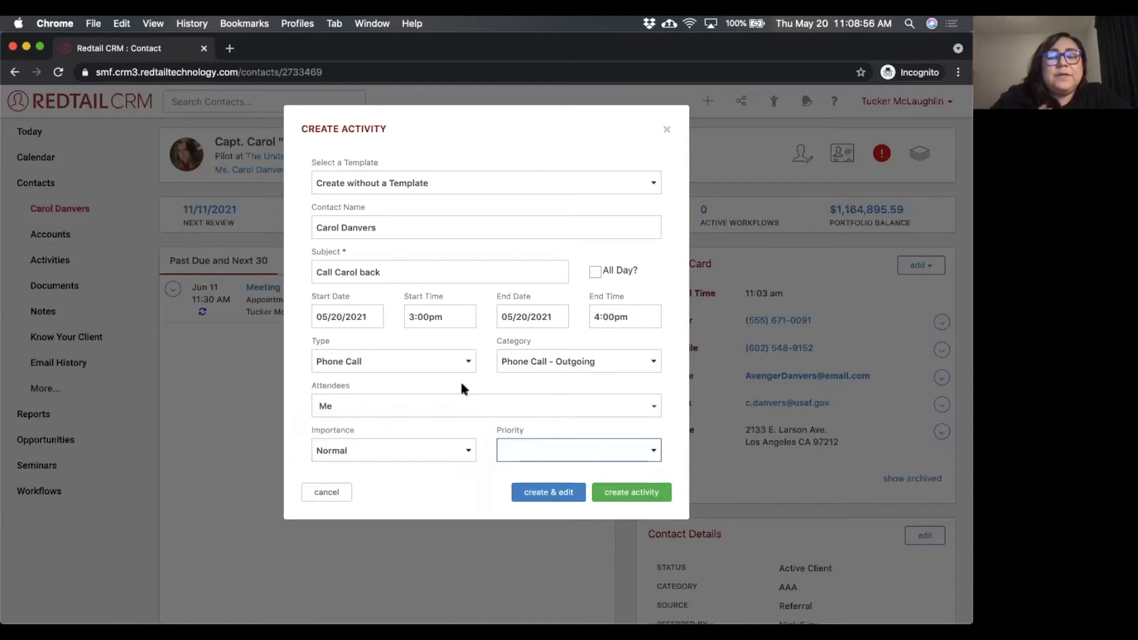
Create the call-back activity and open its details from the contact's upcoming activities.
left_click(632, 492)
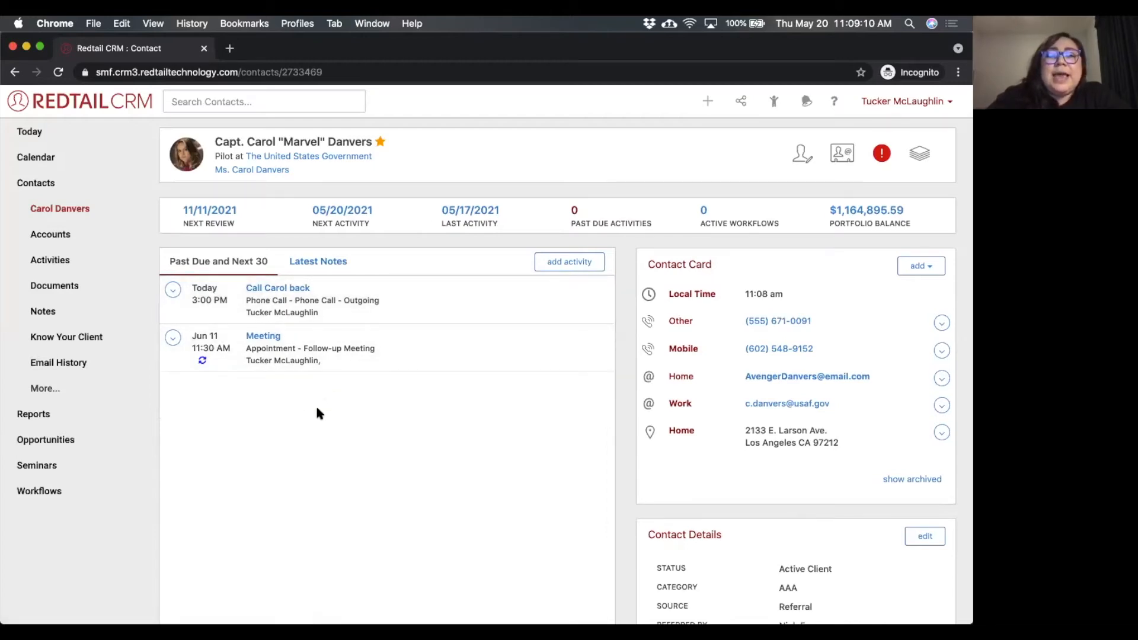
left_click(567, 264)
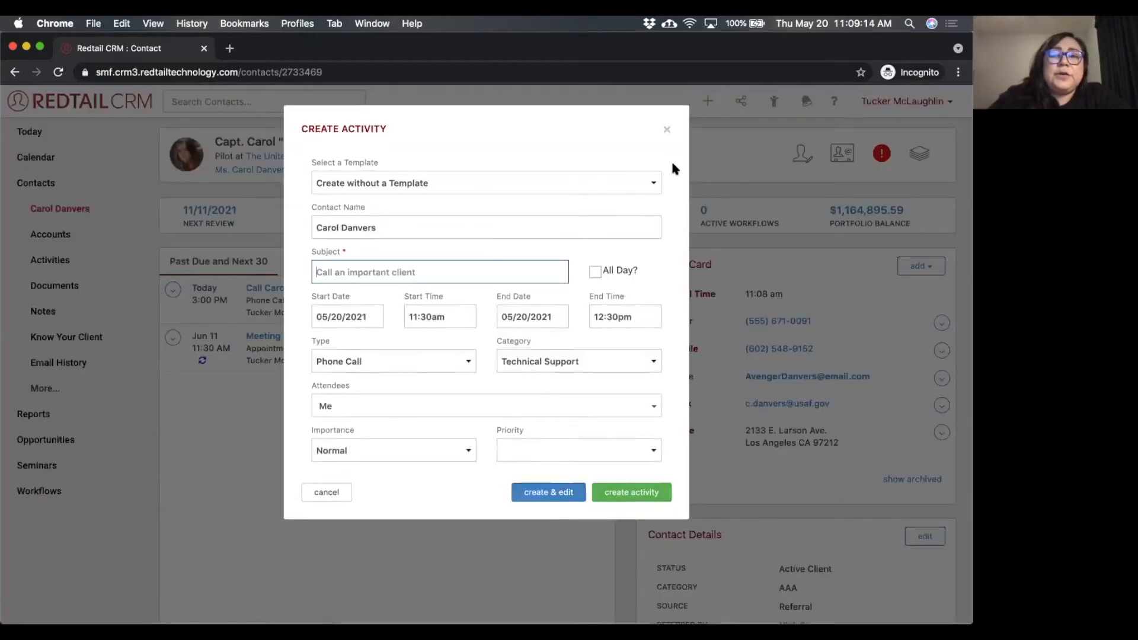
left_click(667, 127)
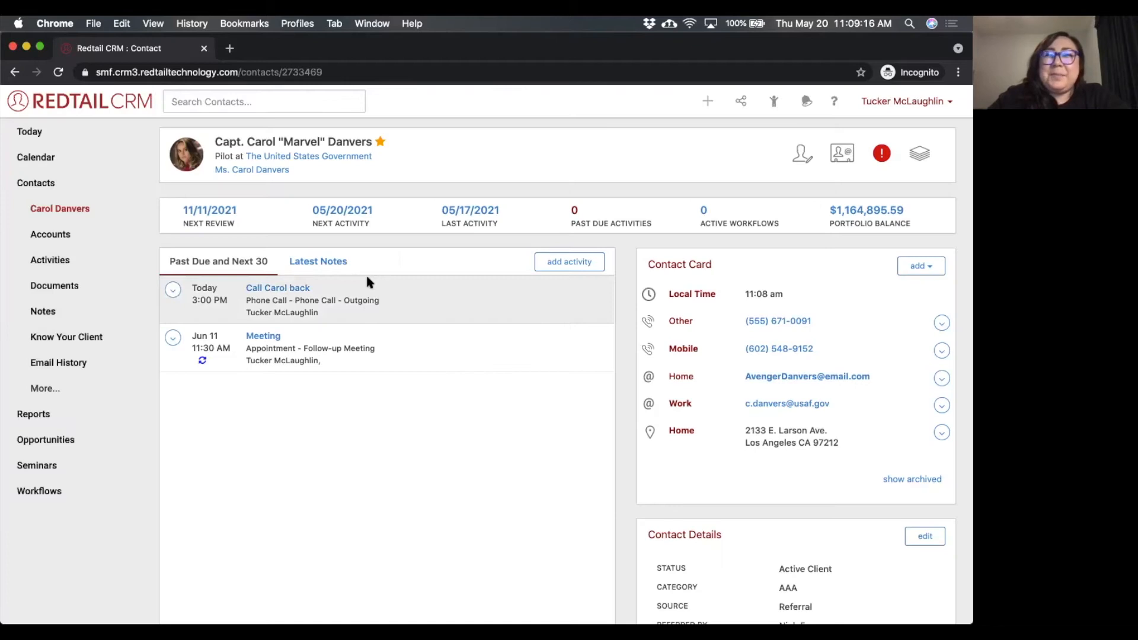
left_click(274, 288)
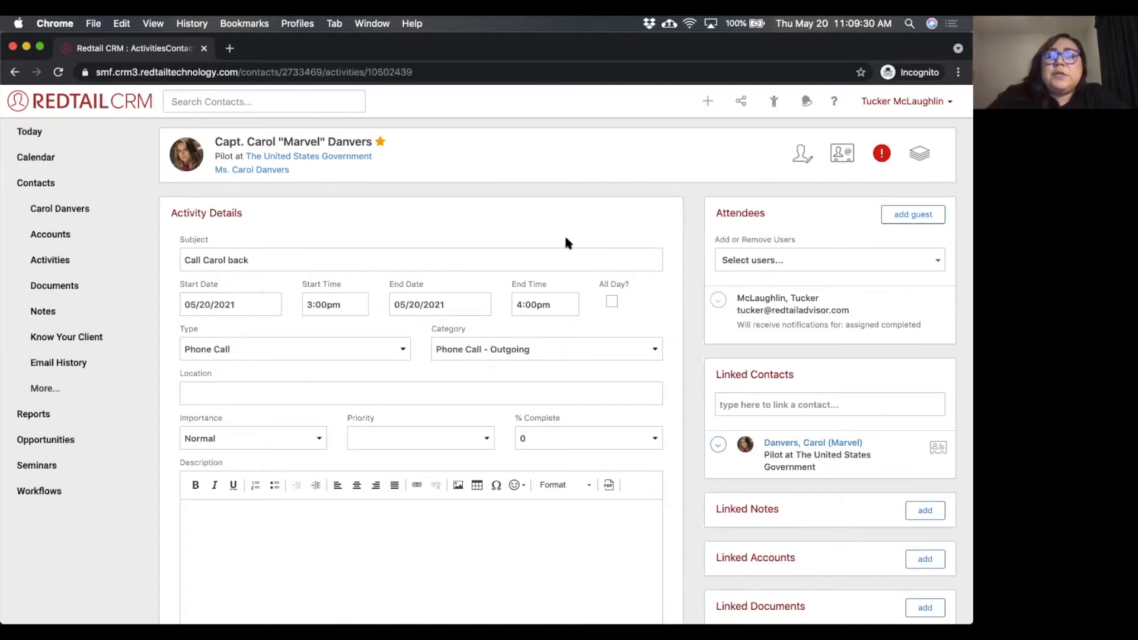
scroll(650, 254, "down", 2)
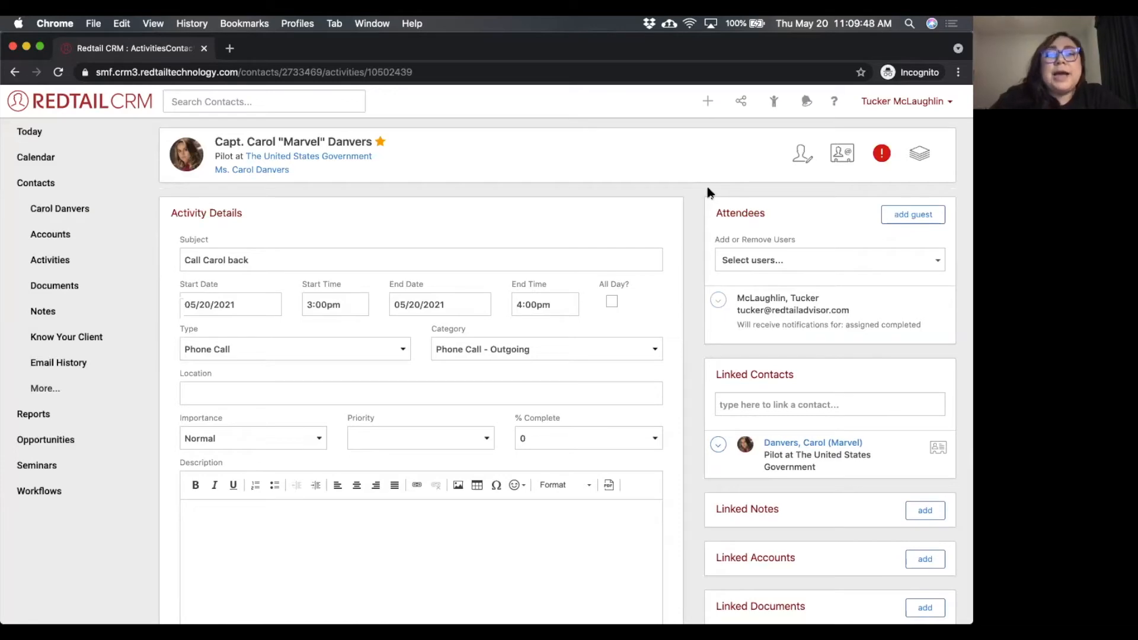
Add a second user as an attendee of the activity and remove that user again.
left_click(773, 258)
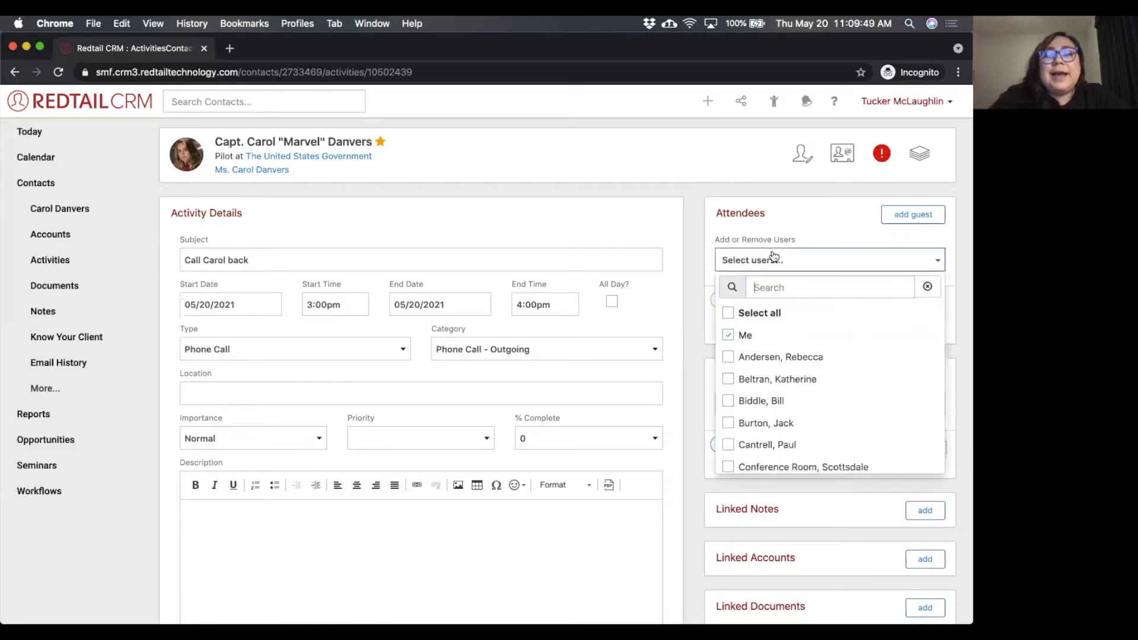
left_click(814, 399)
left_click(697, 303)
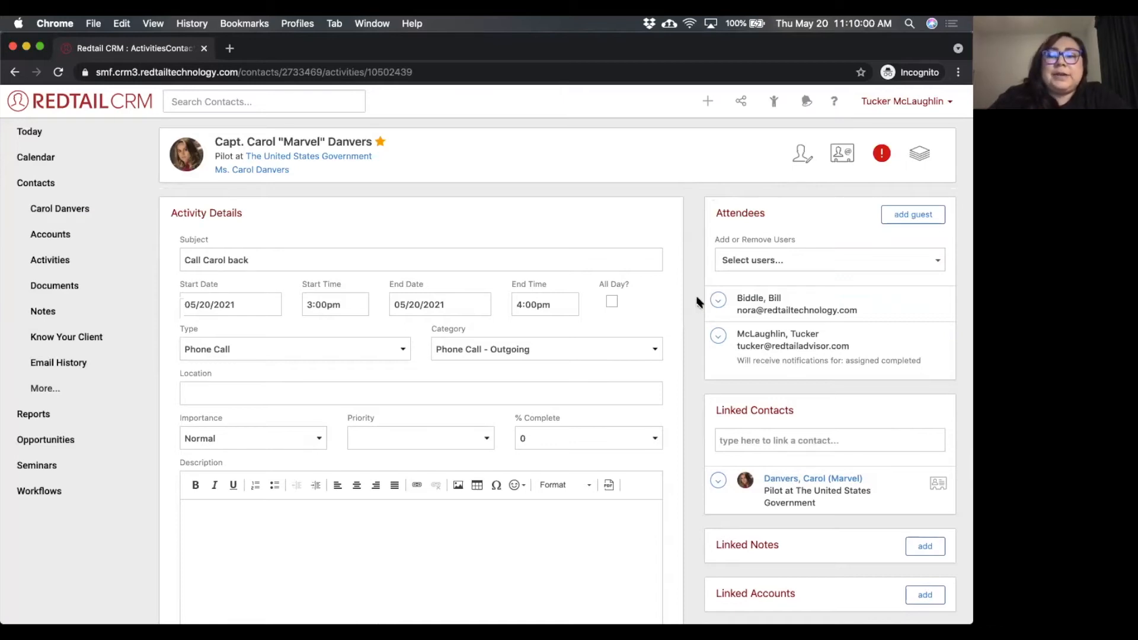
left_click(718, 299)
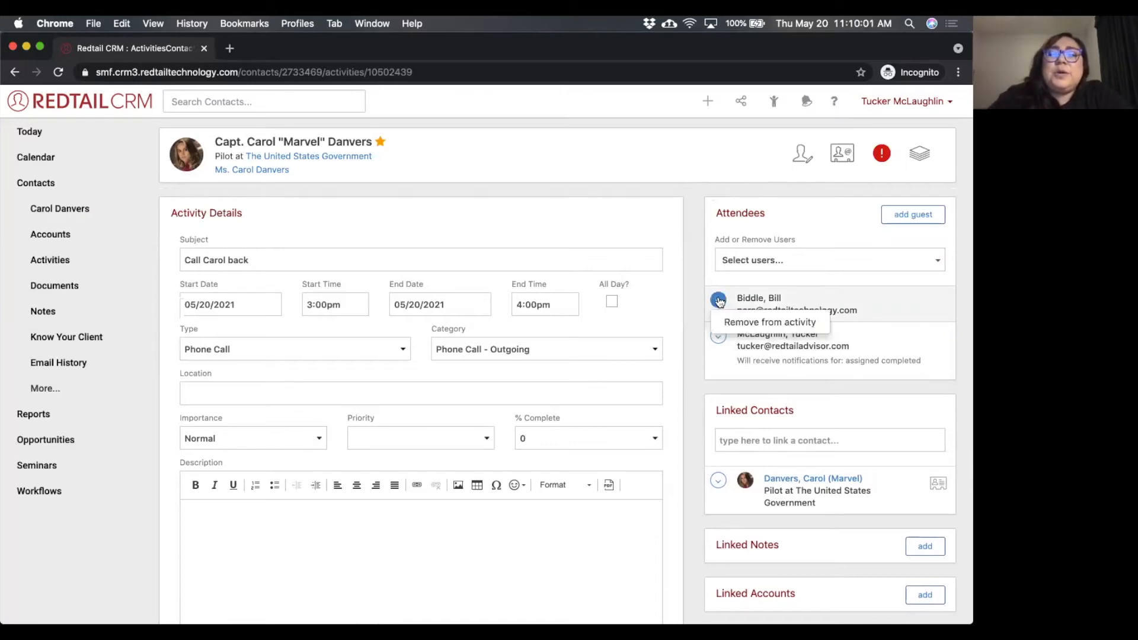
left_click(739, 324)
left_click(602, 160)
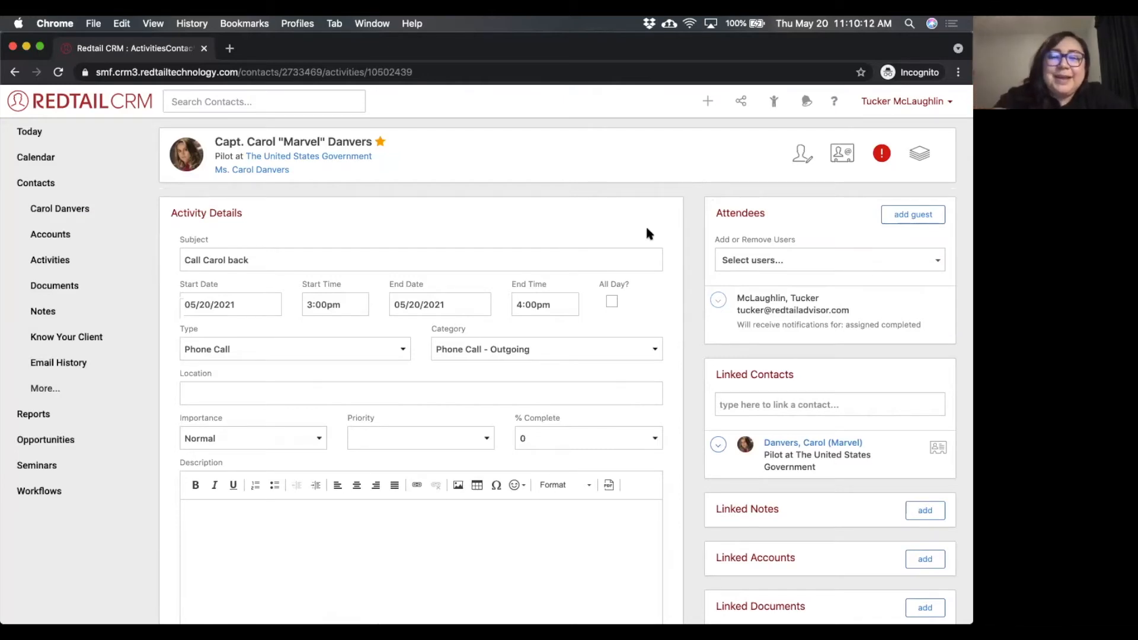
Examine the activity's remaining detail fields and the form for adding a linked note, without adding one.
scroll(672, 301, "down", 1)
scroll(672, 301, "down", 1)
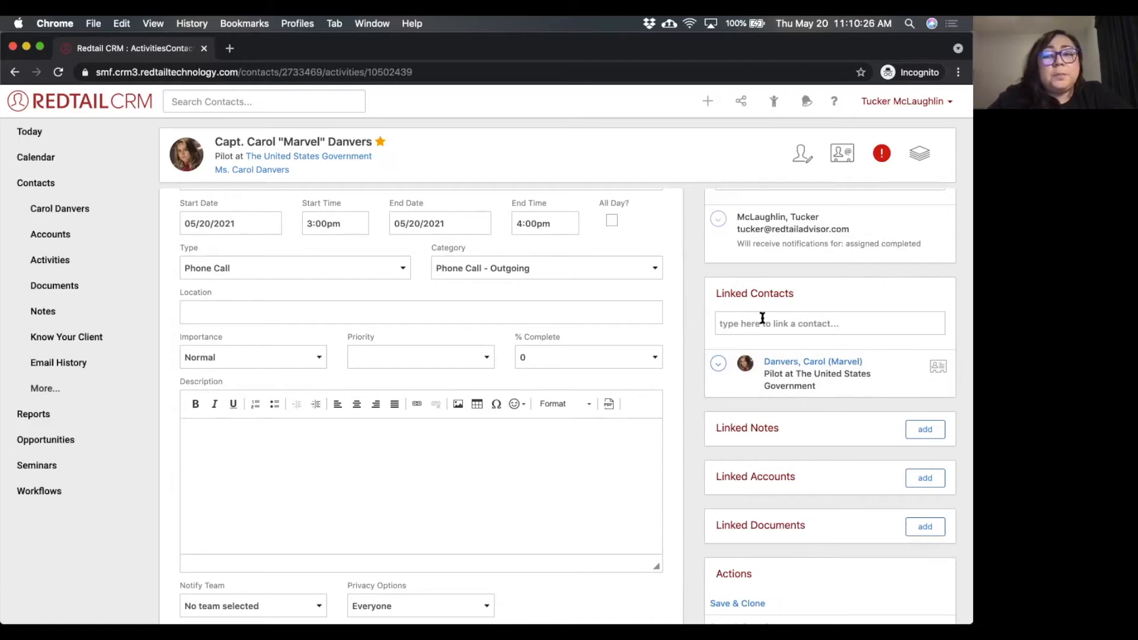
scroll(652, 404, "down", 2)
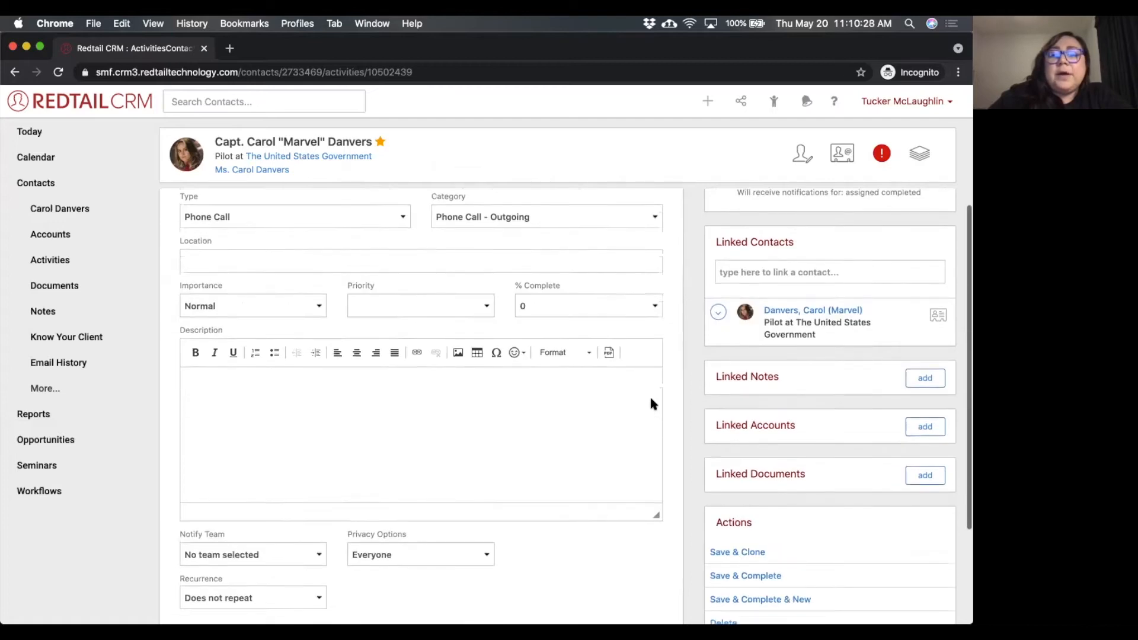
scroll(652, 404, "down", 2)
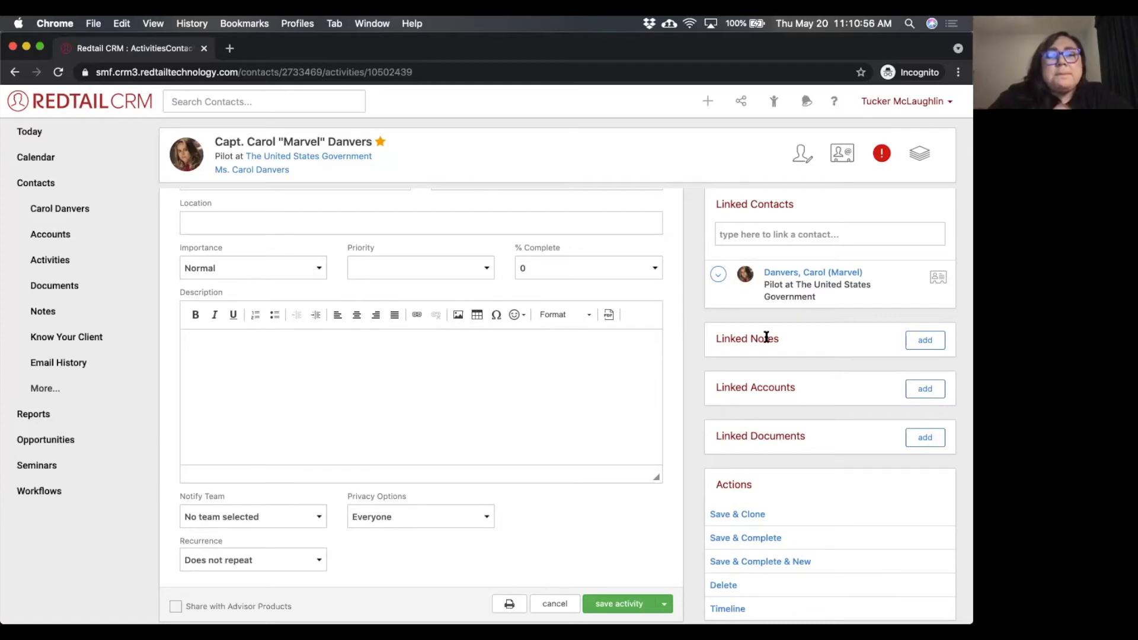
left_click(925, 341)
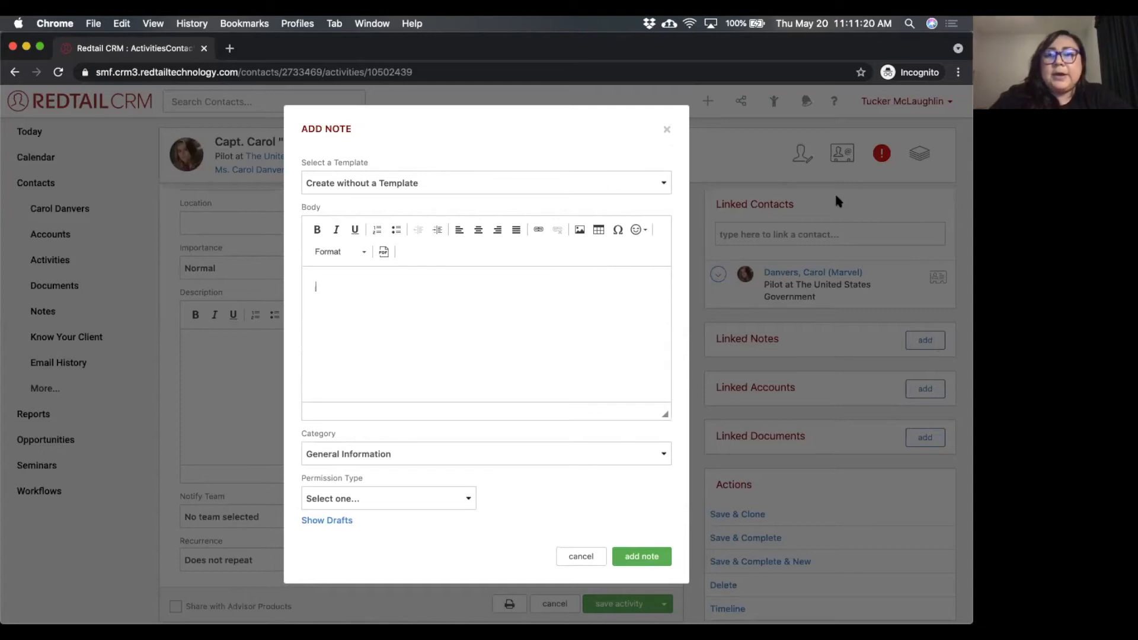
left_click(667, 129)
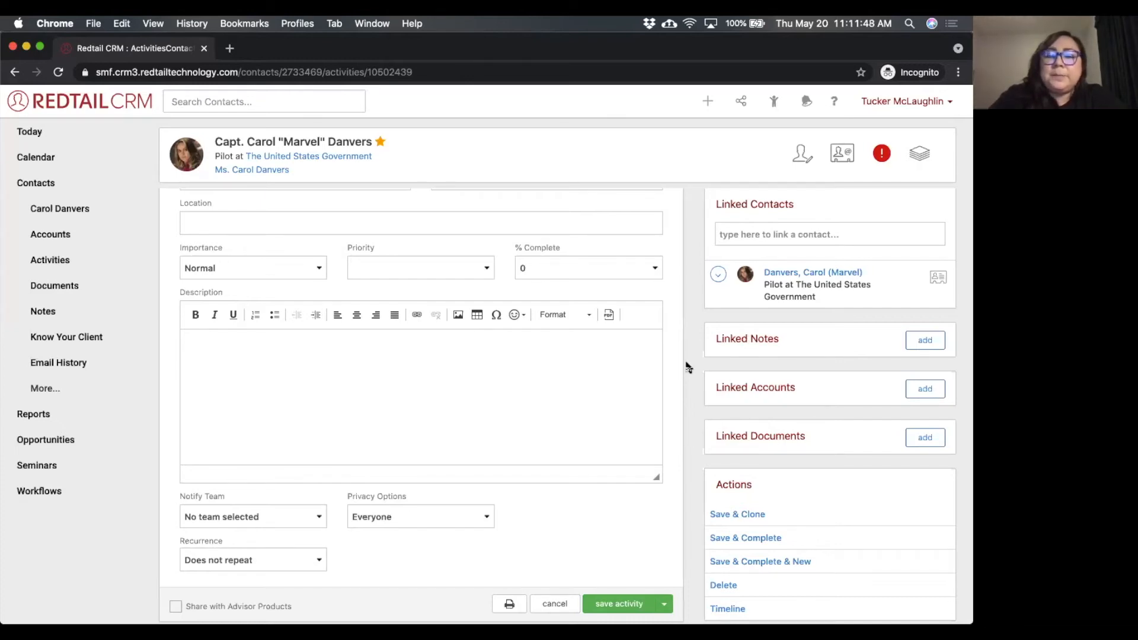
Examine the options for linking an account and uploading a document to the activity, without adding either.
scroll(686, 367, "down", 3)
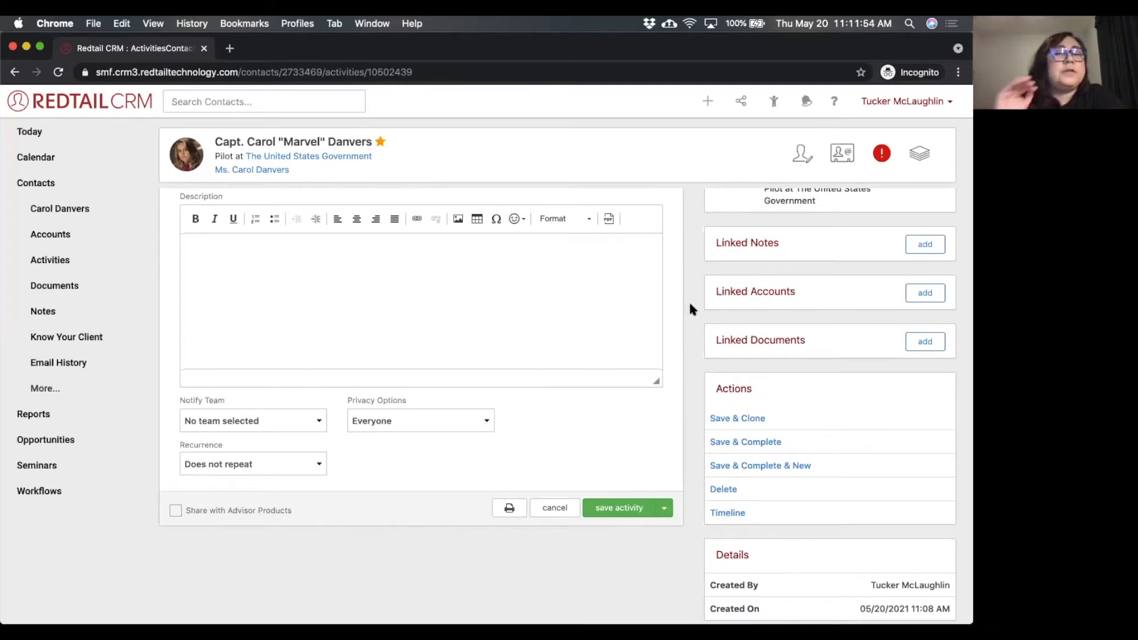
left_click(924, 292)
left_click(447, 183)
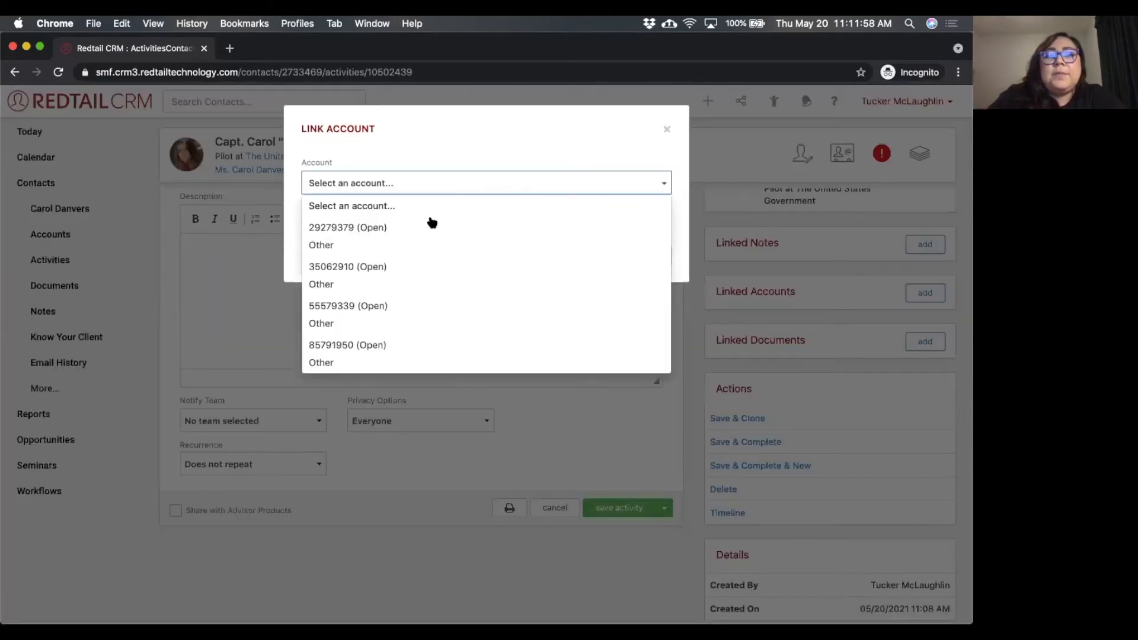
left_click(500, 139)
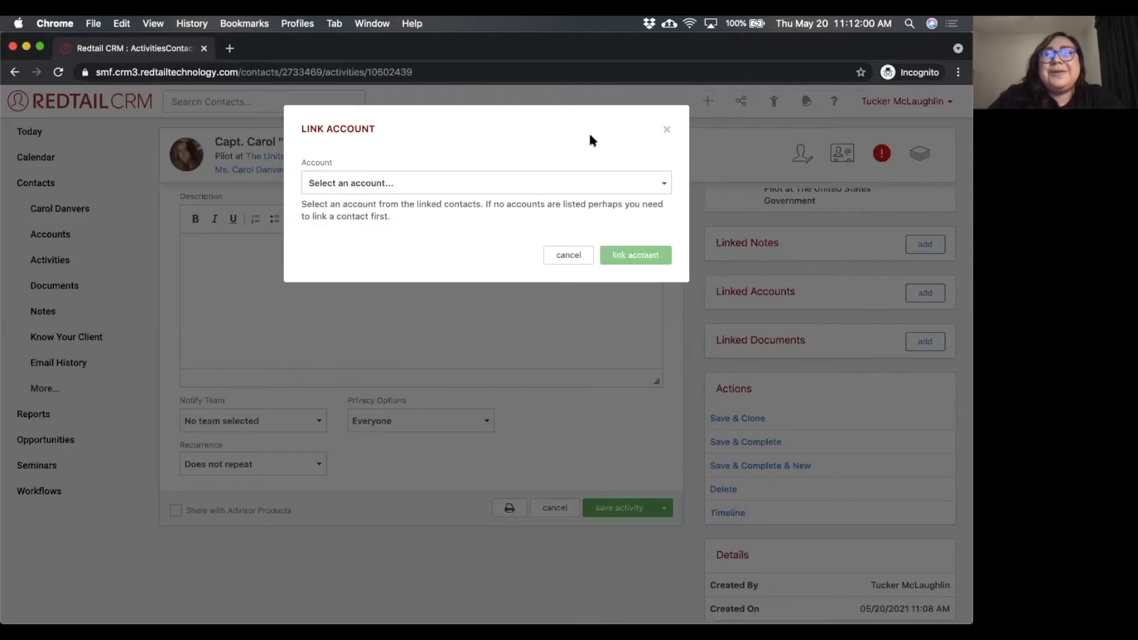
left_click(667, 129)
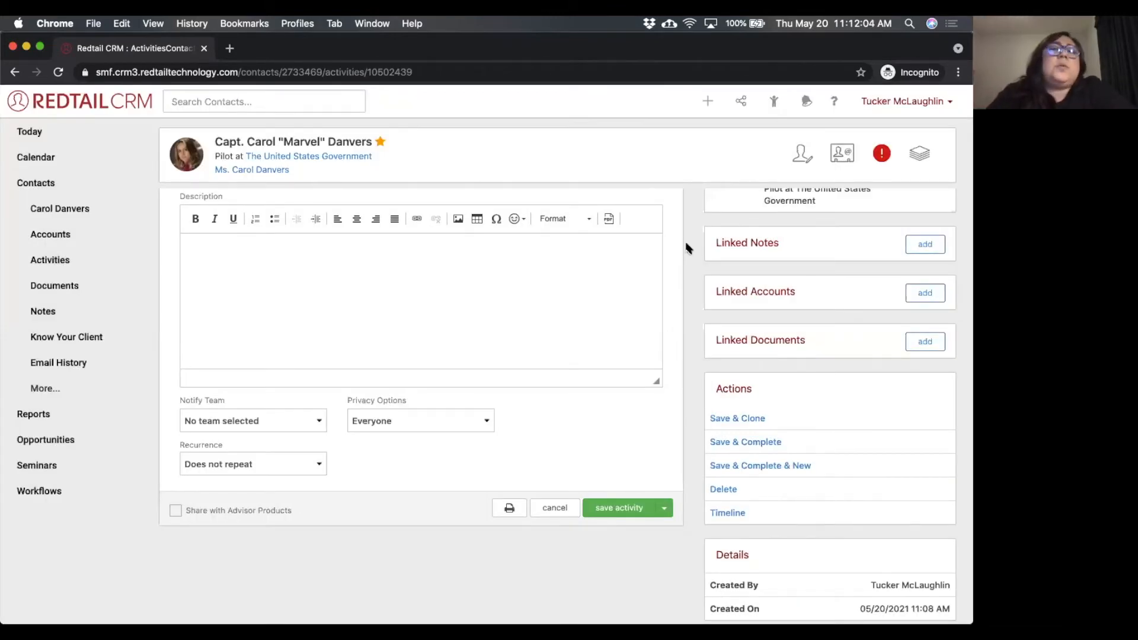
left_click(921, 345)
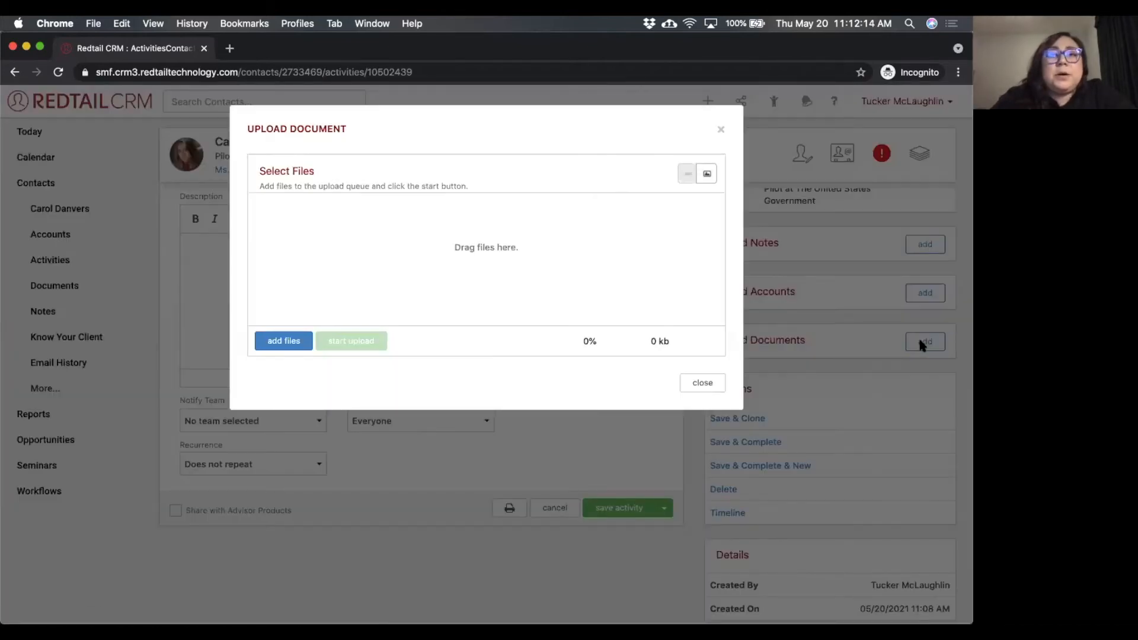
left_click(721, 129)
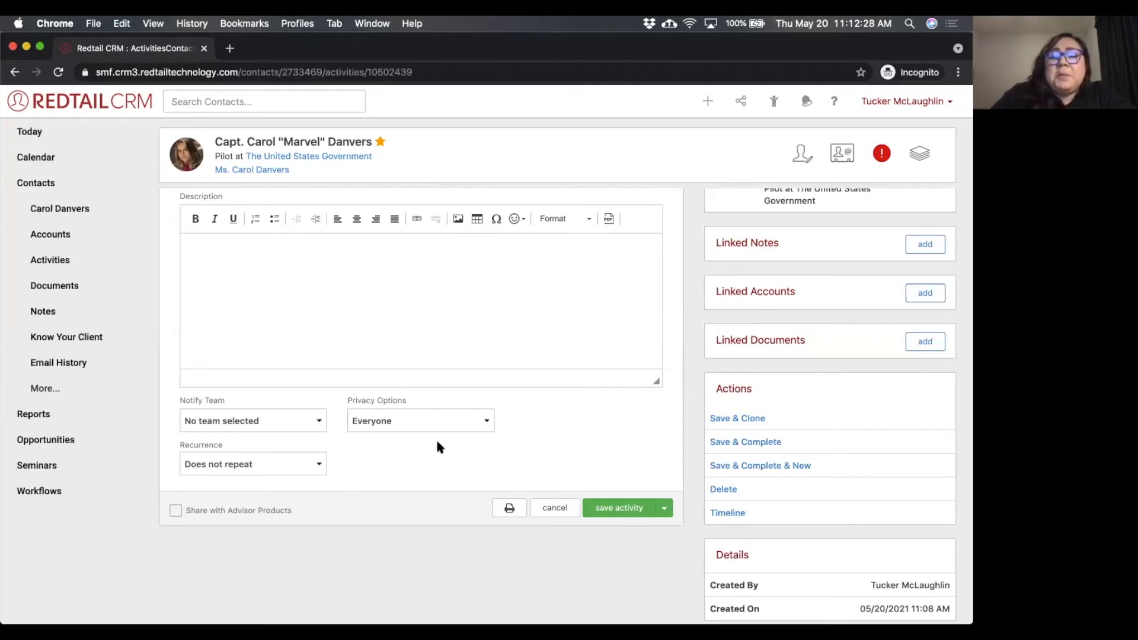
Examine the activity's Notify Team and Privacy Options choices without changing either.
left_click(279, 426)
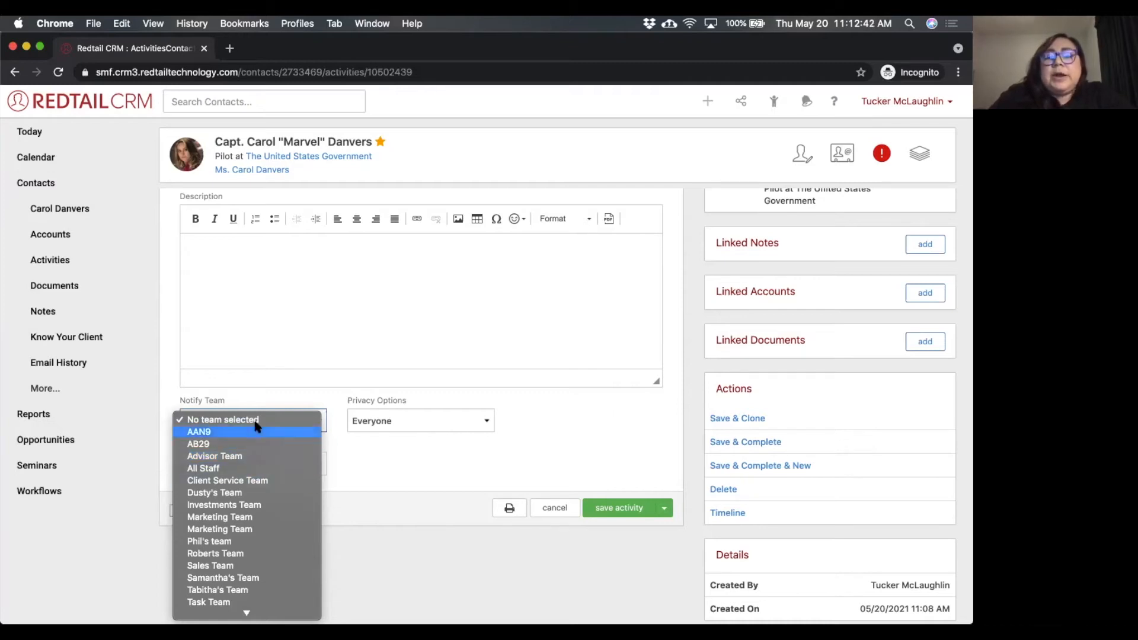
left_click(414, 429)
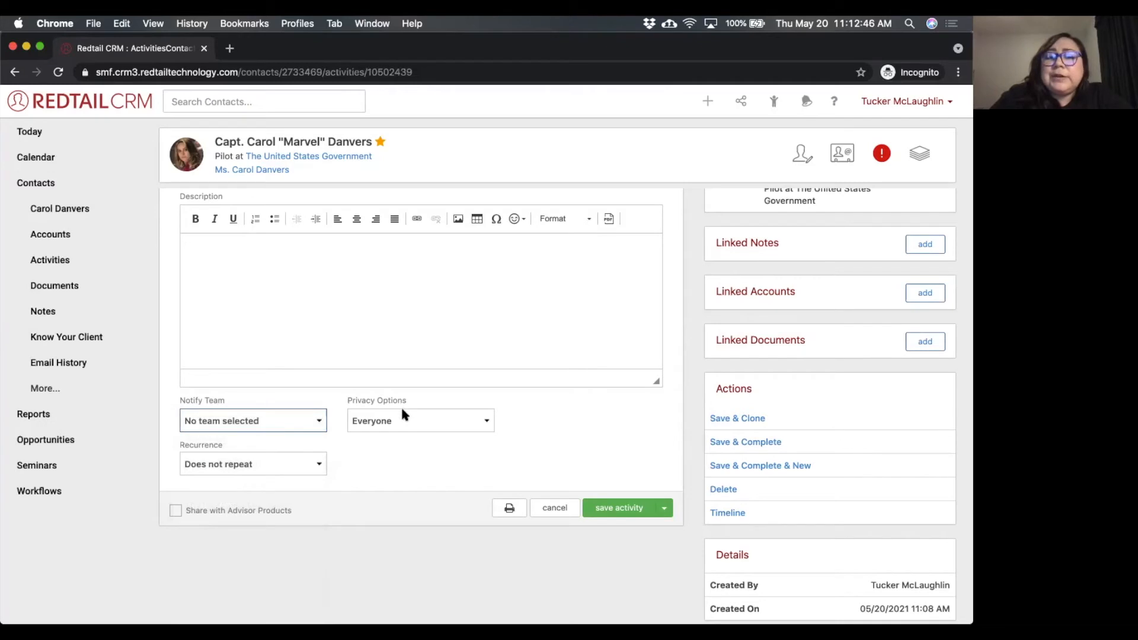
left_click(400, 422)
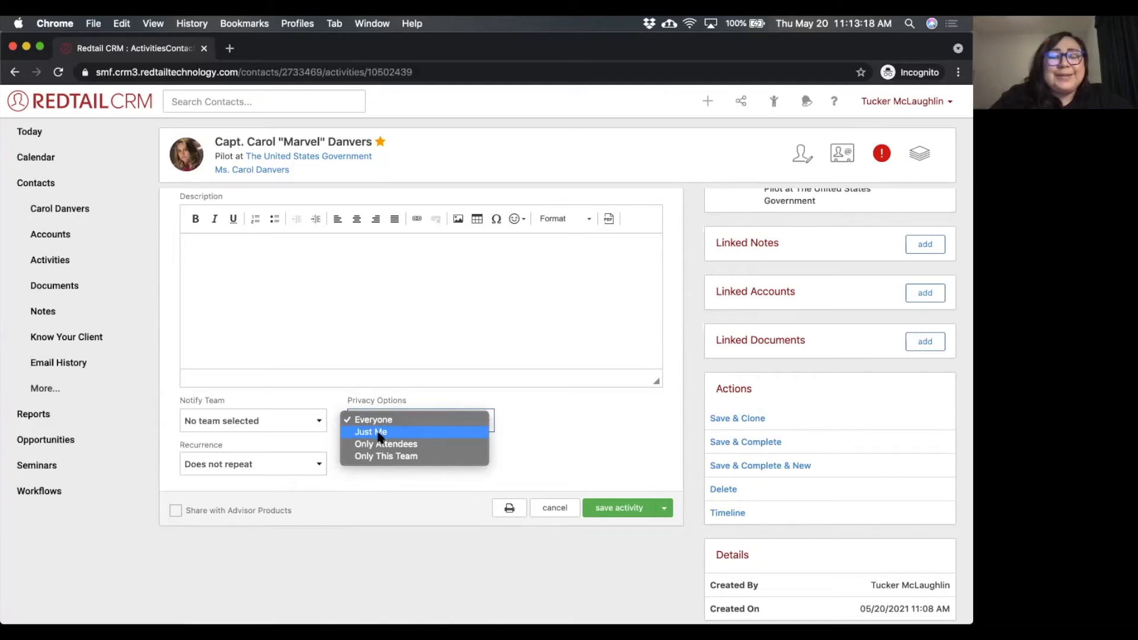
left_click(685, 311)
scroll(685, 311, "up", 5)
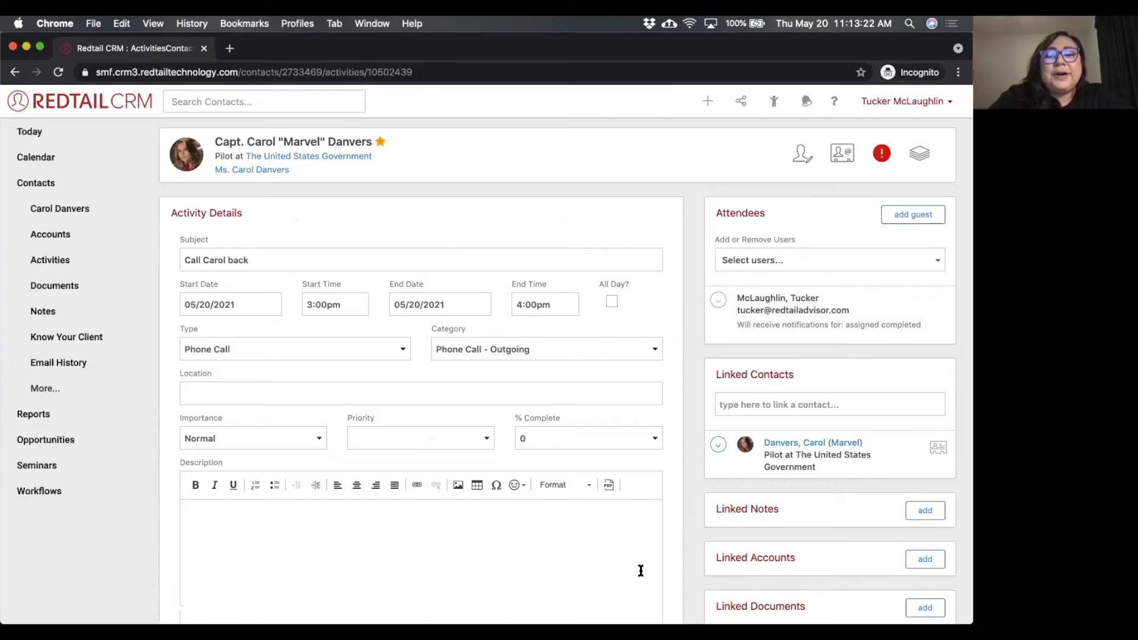
scroll(673, 572, "down", 1)
scroll(669, 566, "down", 5)
left_click(465, 409)
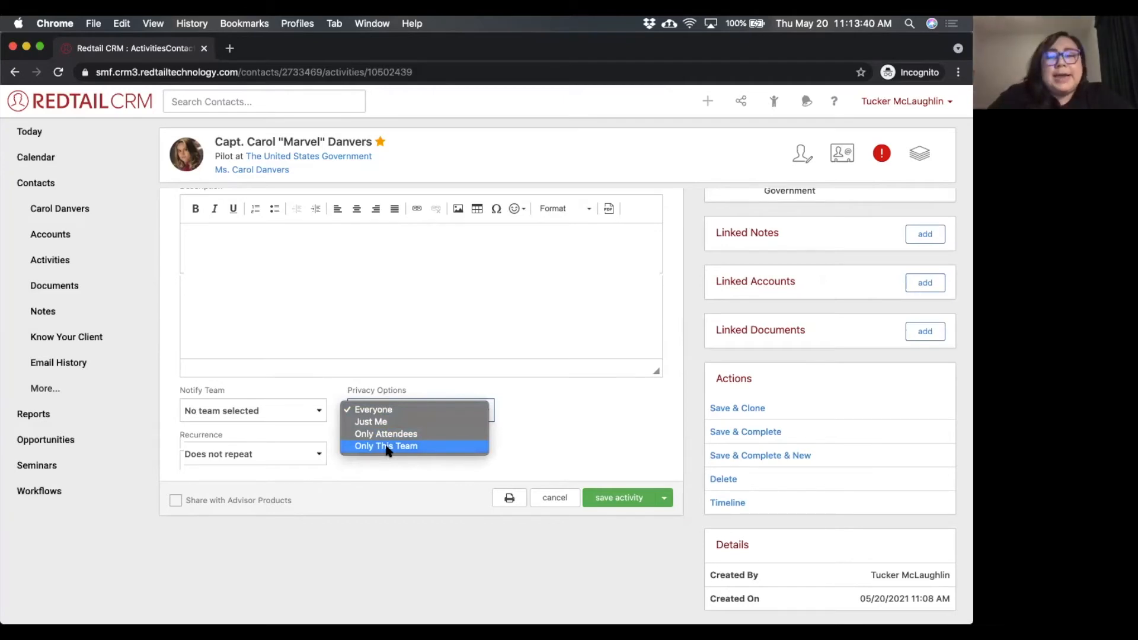
left_click(523, 422)
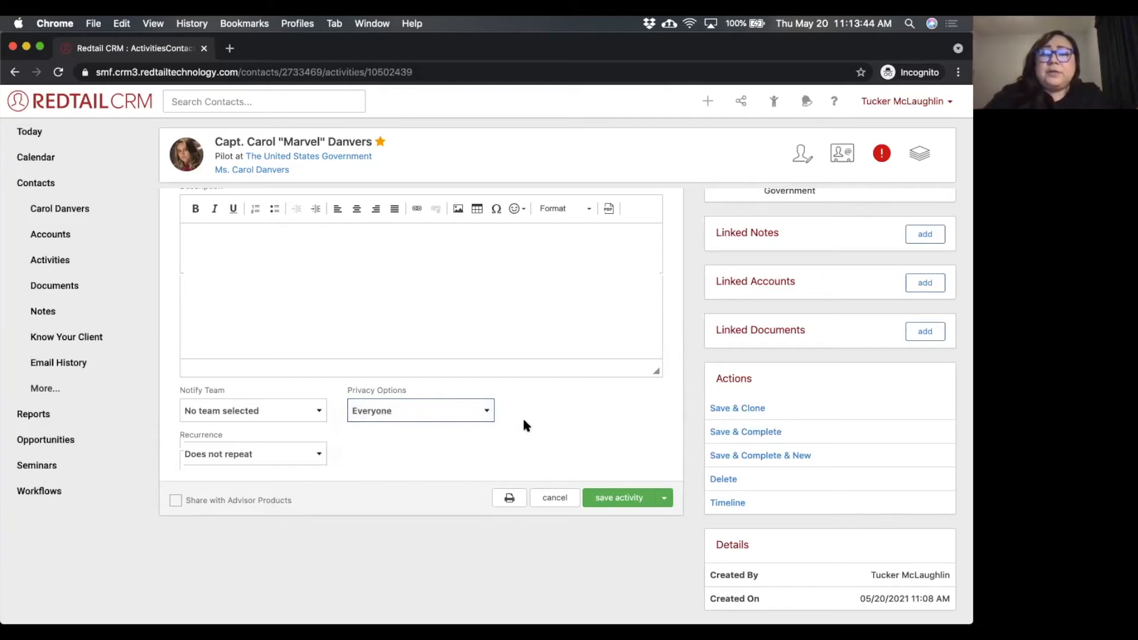
Set a custom recurrence that repeats the activity every 6 months.
left_click(285, 454)
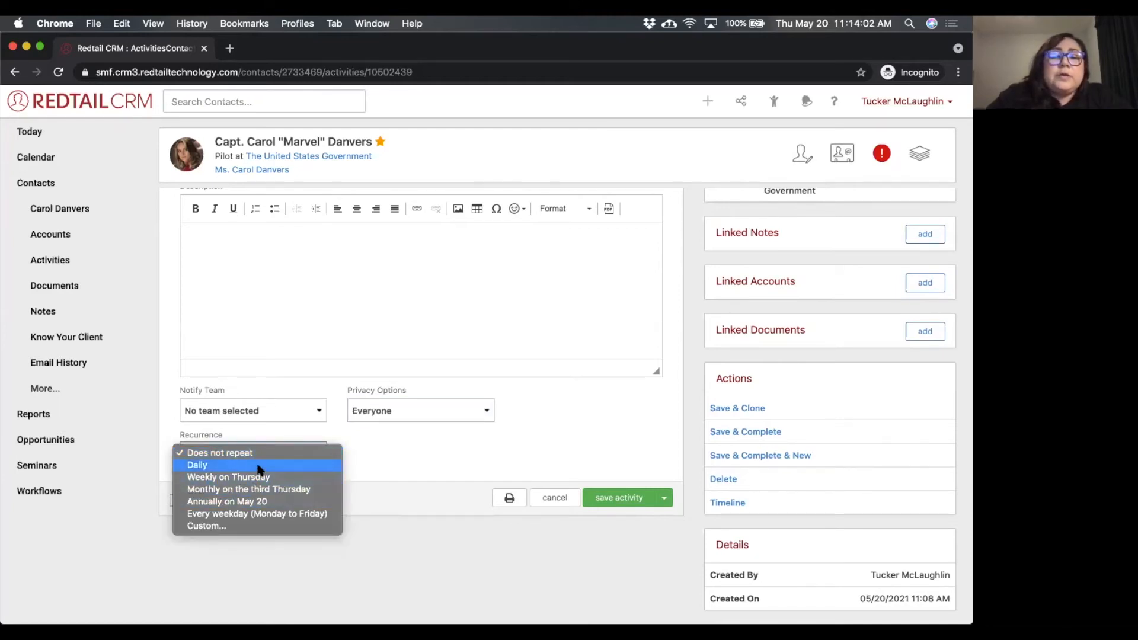
left_click(213, 526)
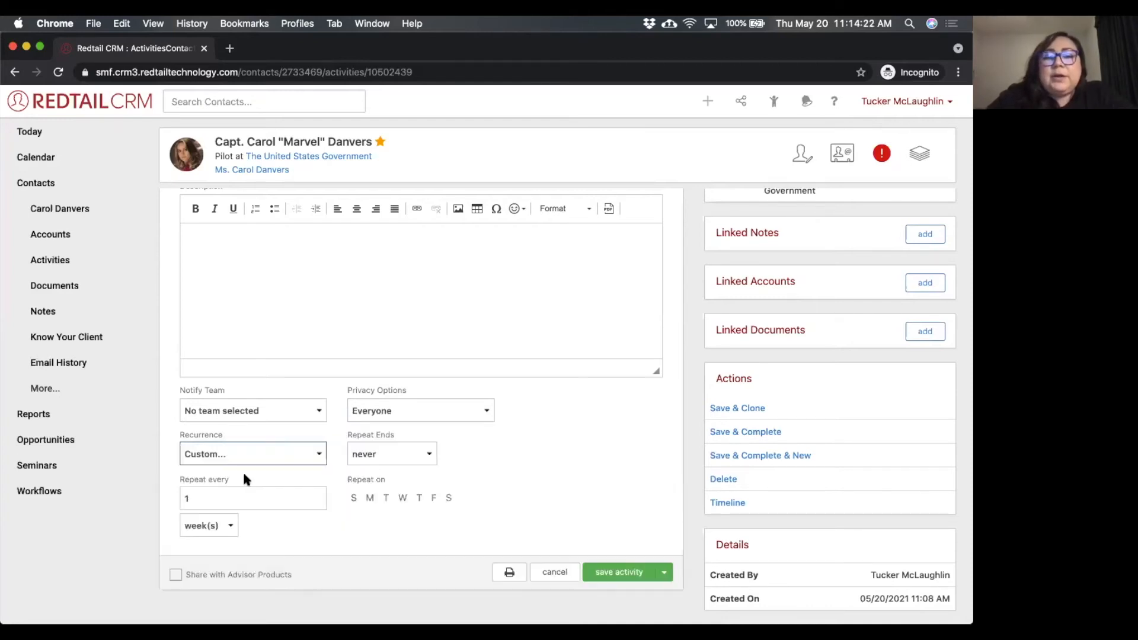
left_click(220, 525)
left_click(218, 536)
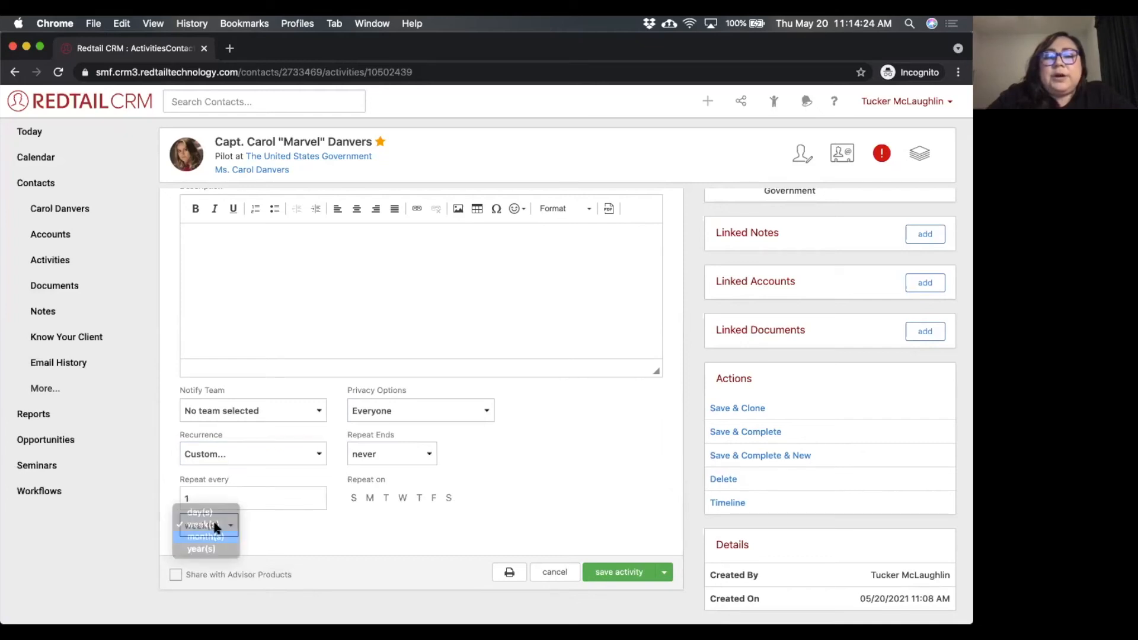
left_click(201, 495)
key("BackSpace")
type("6")
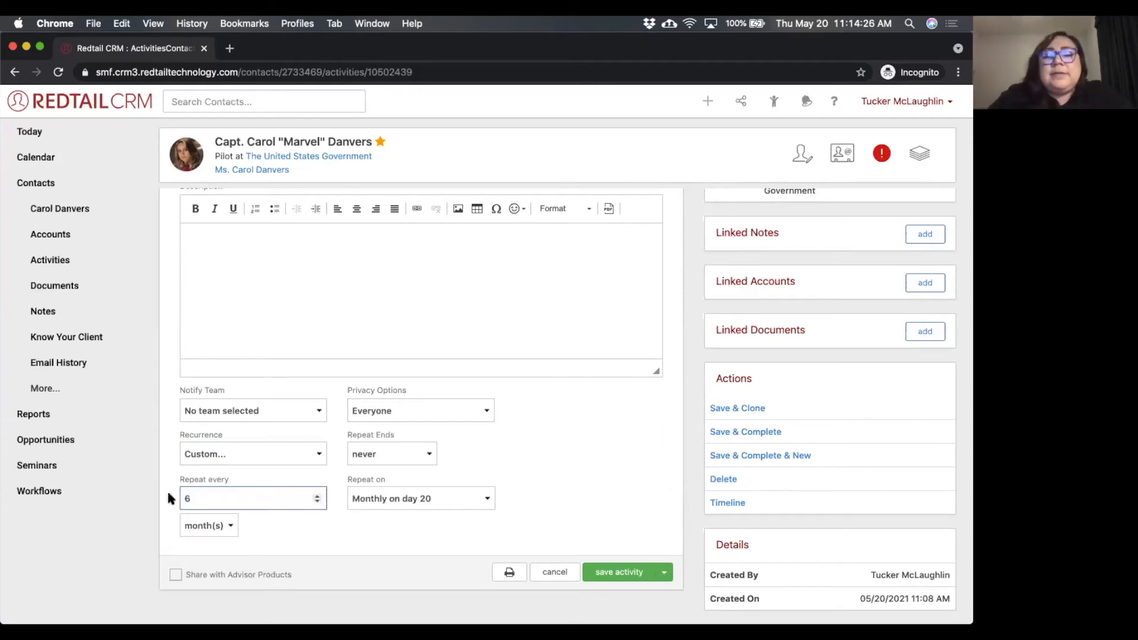
Examine the monthly Repeat on choices and compare them with the activity's start date, without changing either.
triple_click(378, 476)
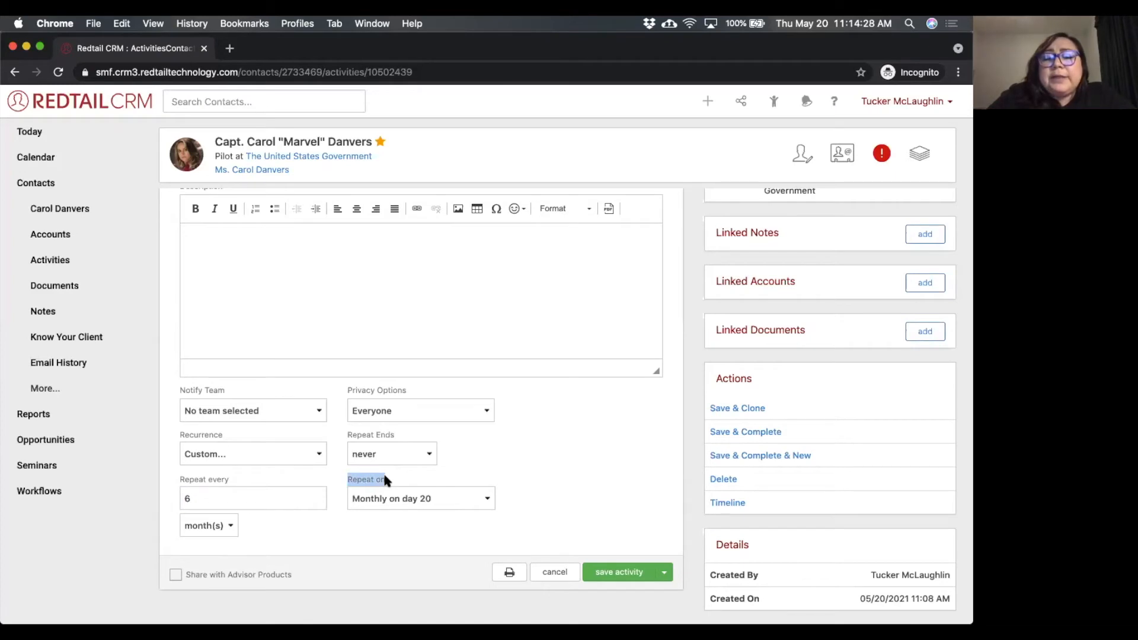
left_click(426, 500)
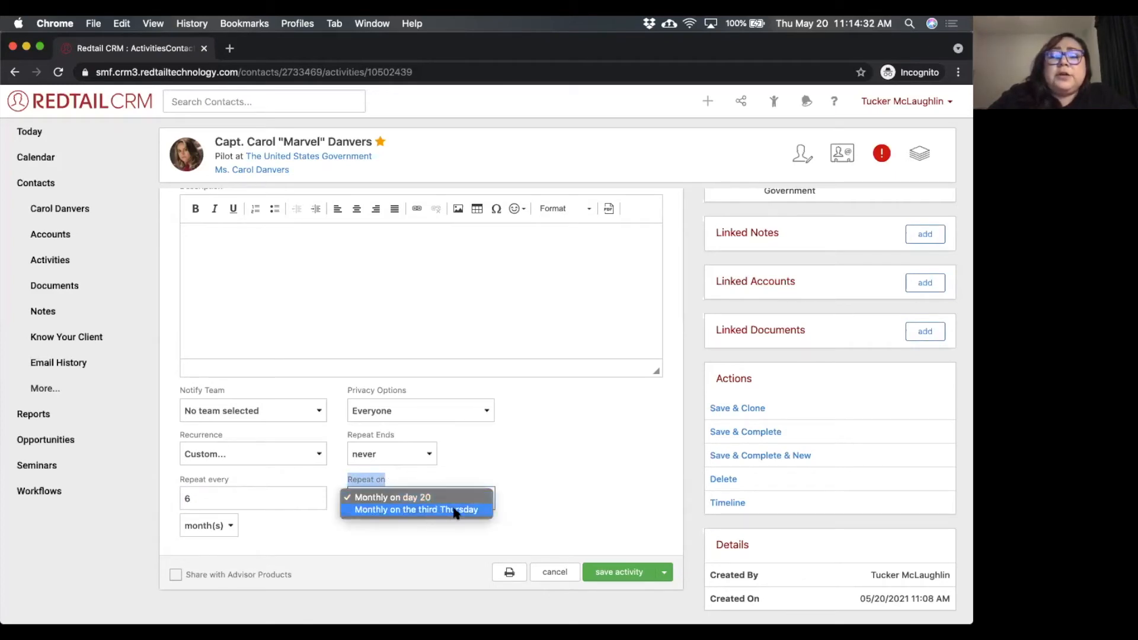
left_click(503, 486)
left_click(469, 494)
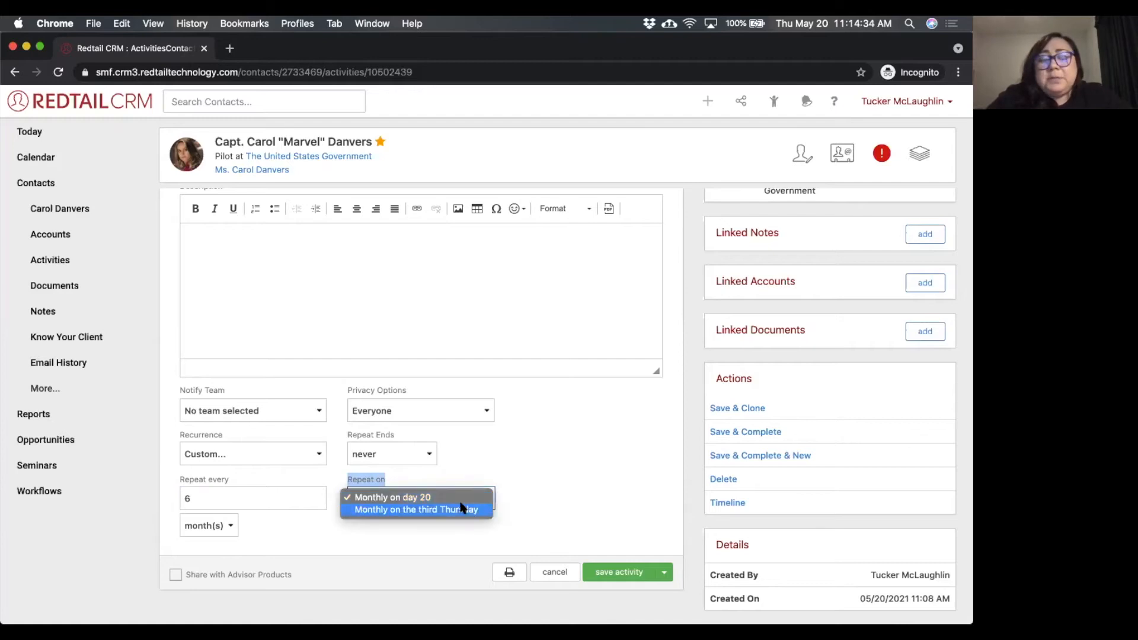
left_click(527, 460)
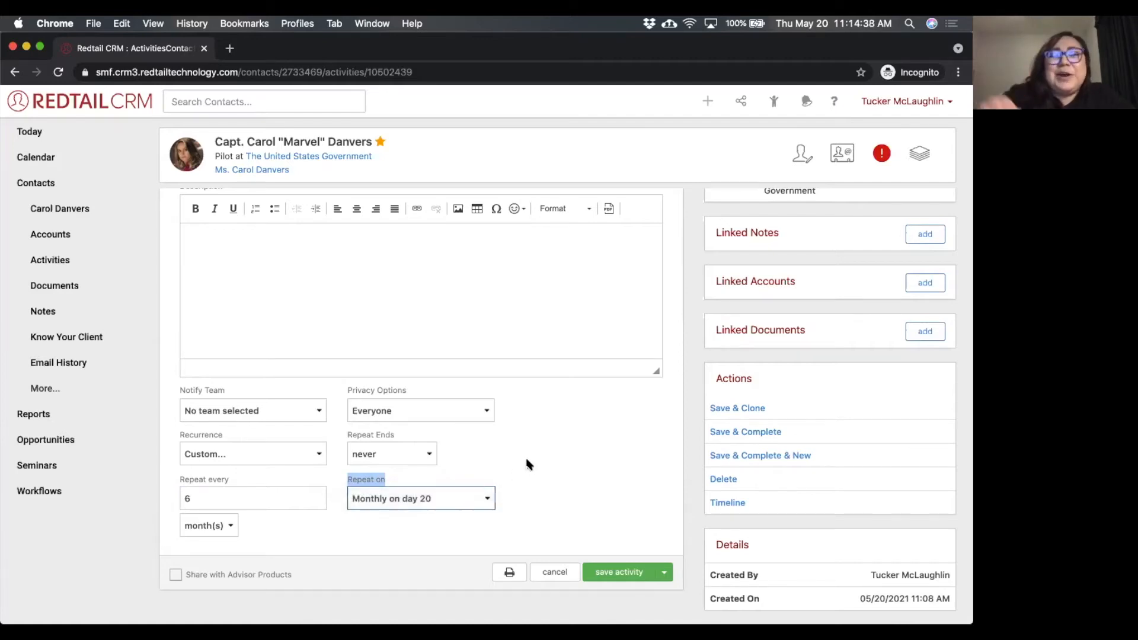
left_click(461, 495)
left_click(532, 435)
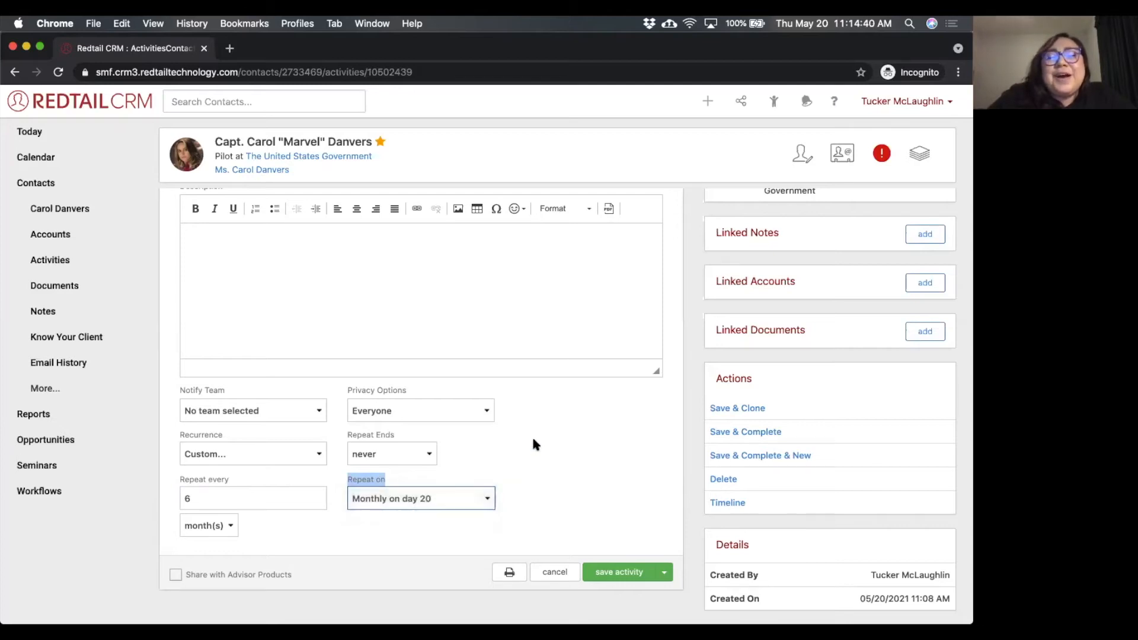
scroll(531, 439, "up", 5)
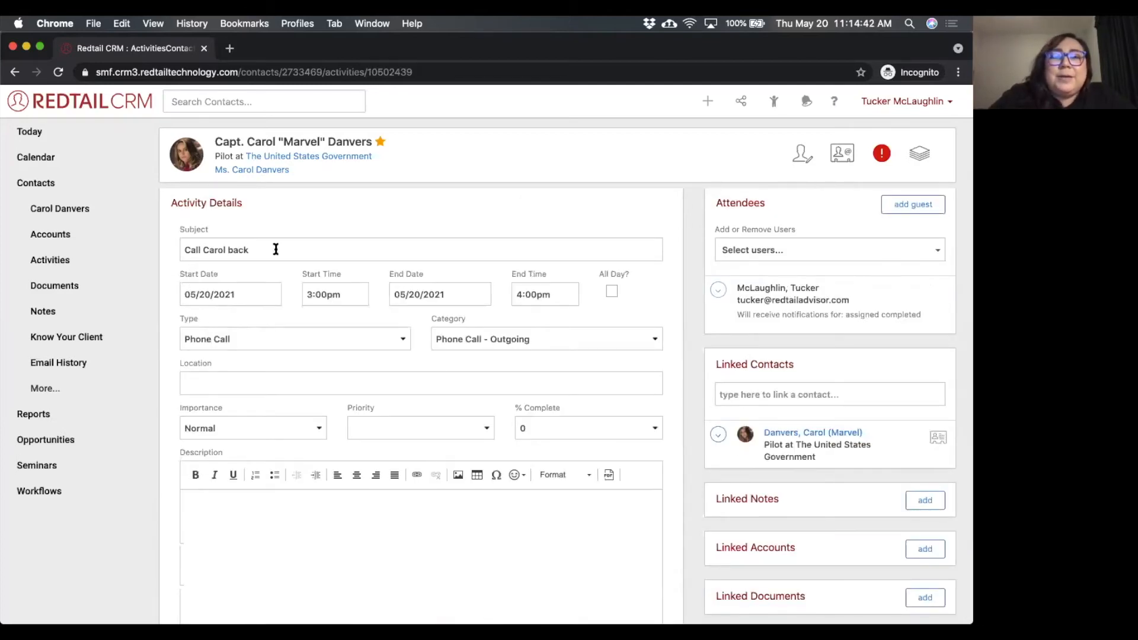
left_click(245, 293)
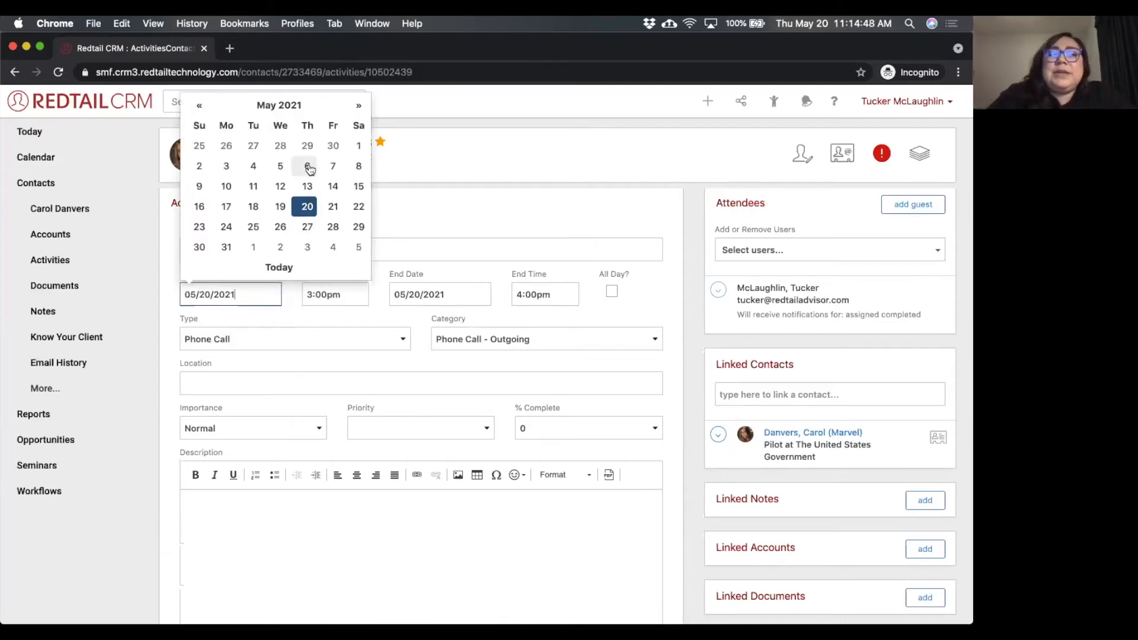
left_click(641, 296)
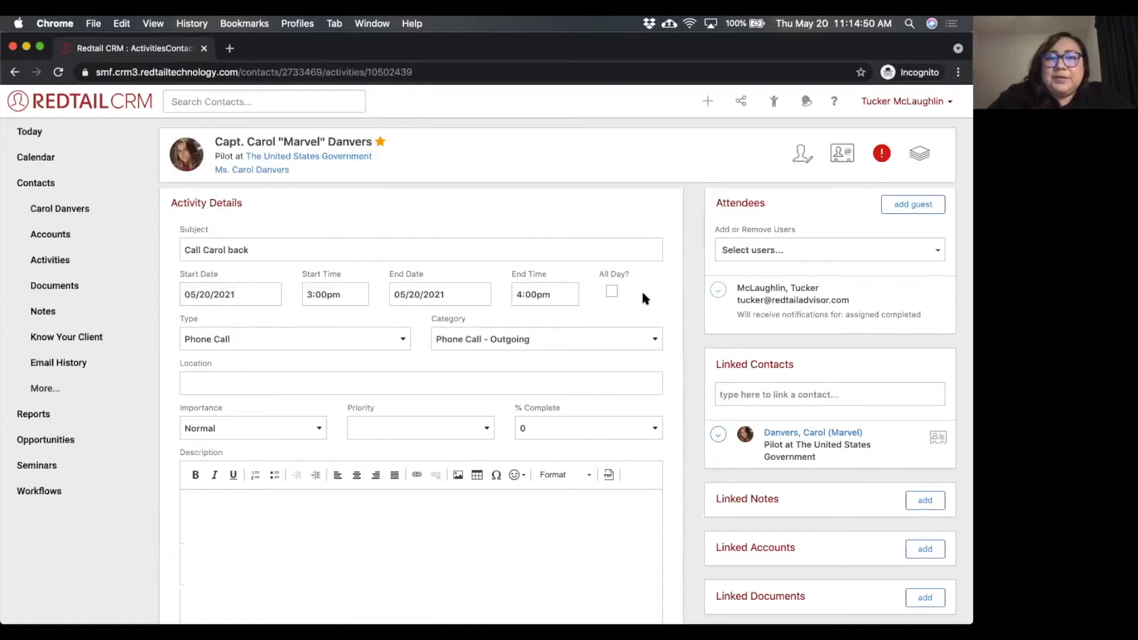
scroll(631, 302, "down", 5)
left_click(480, 498)
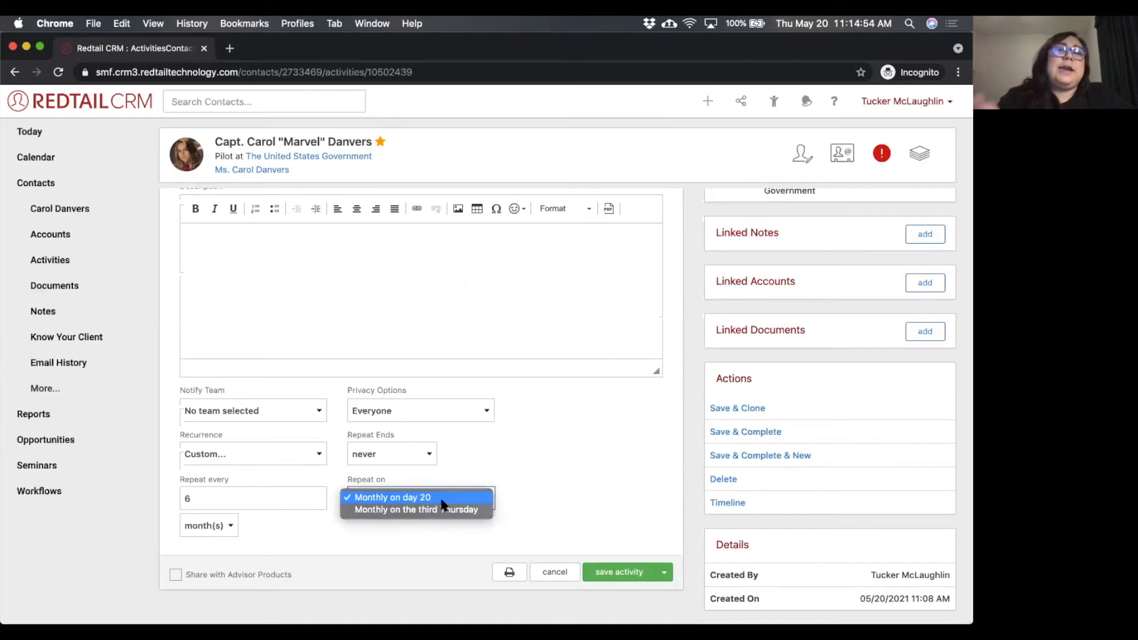
left_click(451, 460)
Set the recurrence's Repeat Ends to on and browse the end-date calendar to July 2021 without choosing a date.
left_click(424, 453)
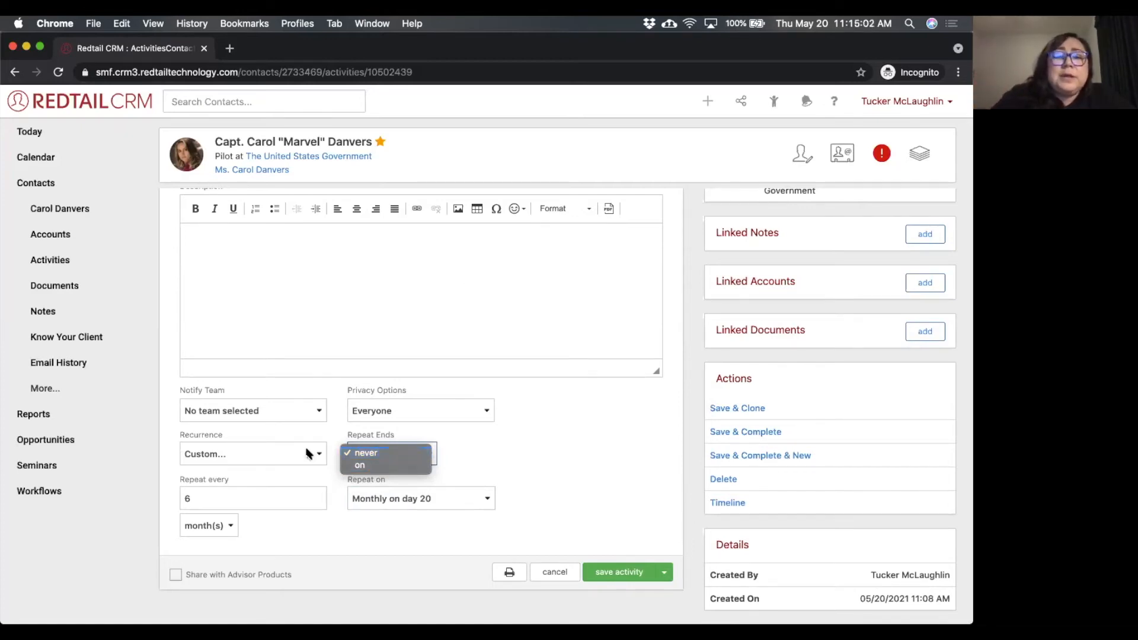
left_click(387, 454)
left_click(278, 451)
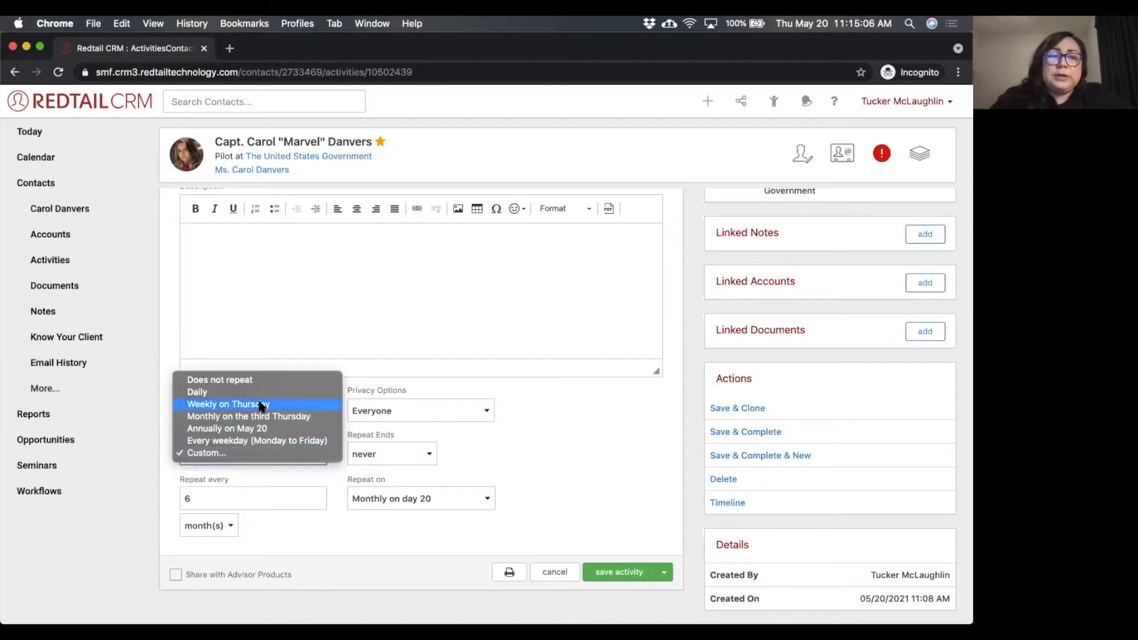
left_click(414, 444)
left_click(415, 449)
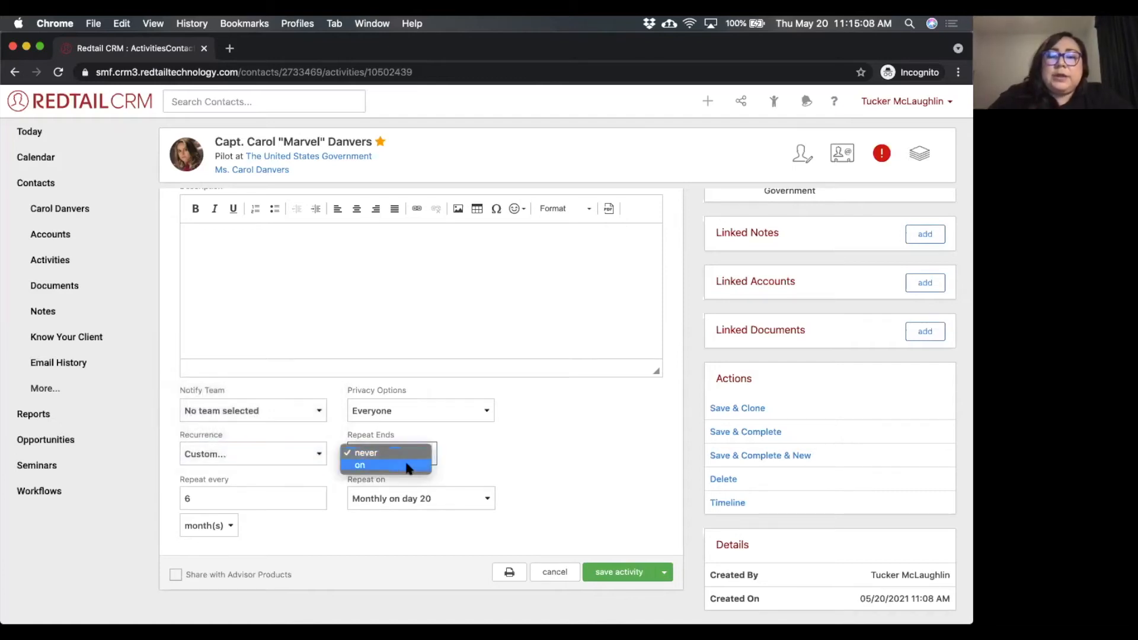
left_click(408, 466)
left_click(482, 453)
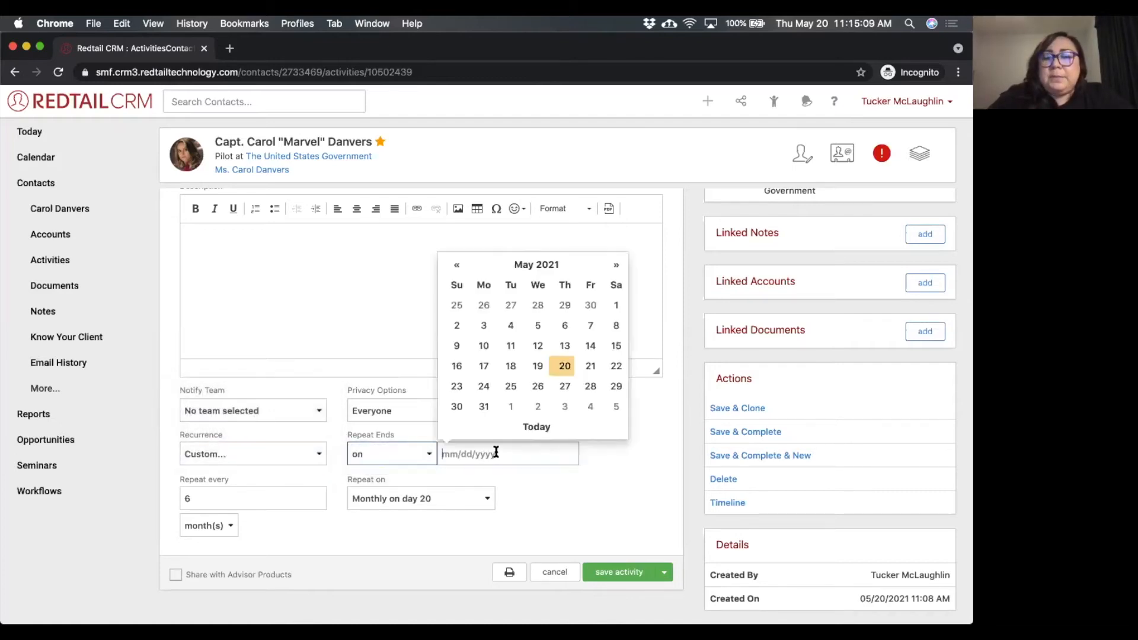
left_click(616, 266)
left_click(614, 265)
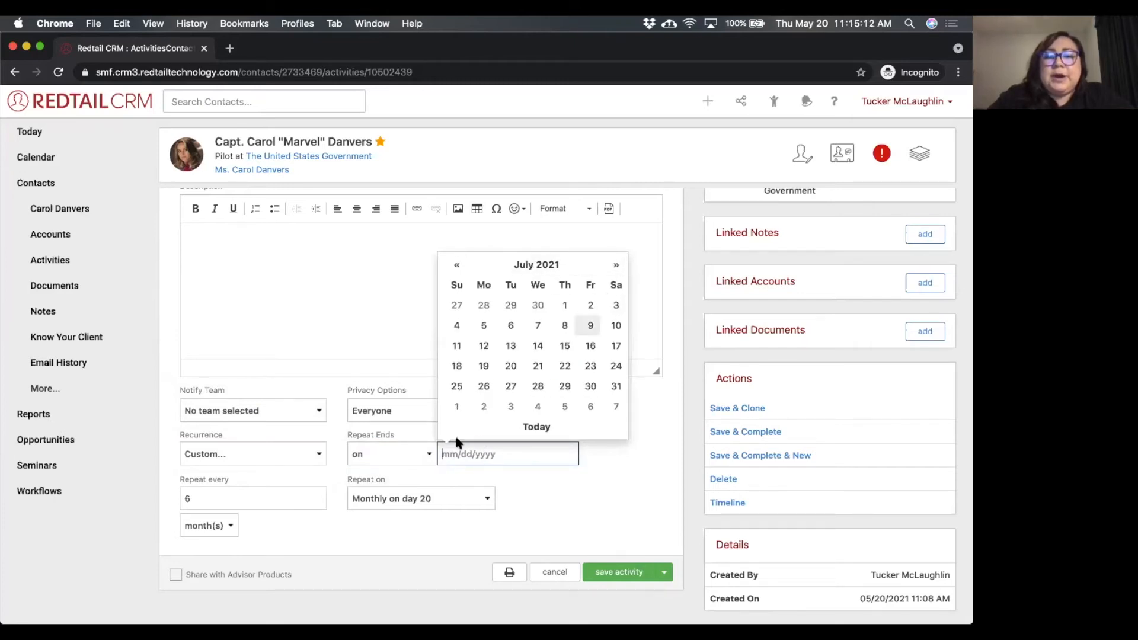
Return Repeat Ends to never and Recurrence to Does not repeat.
left_click(414, 451)
left_click(414, 450)
left_click(415, 449)
left_click(413, 441)
left_click(321, 455)
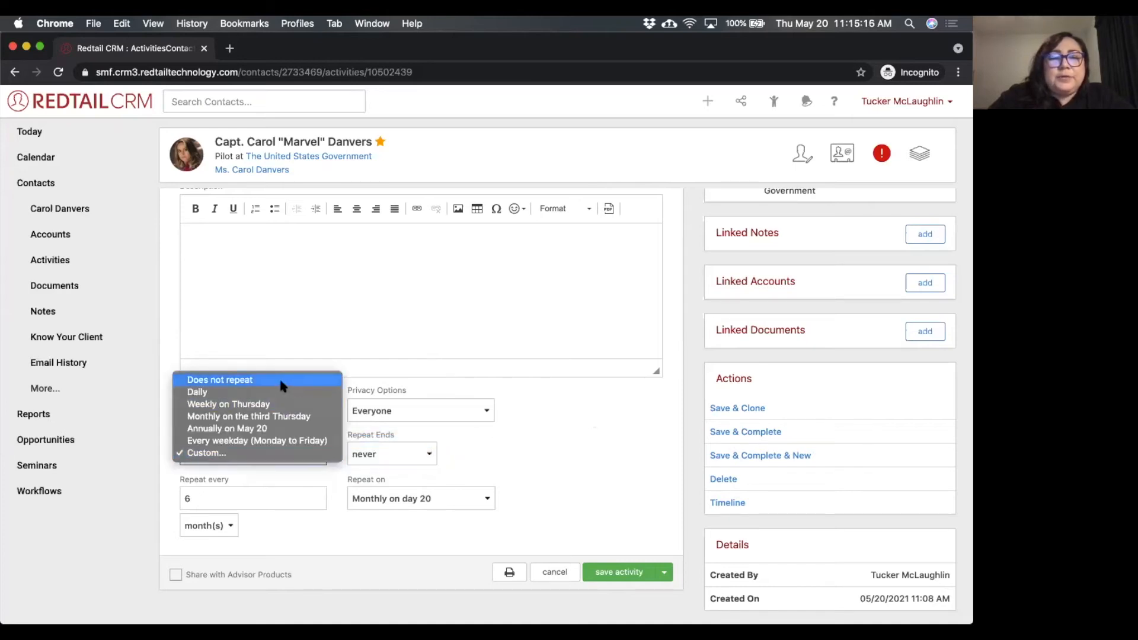
left_click(279, 376)
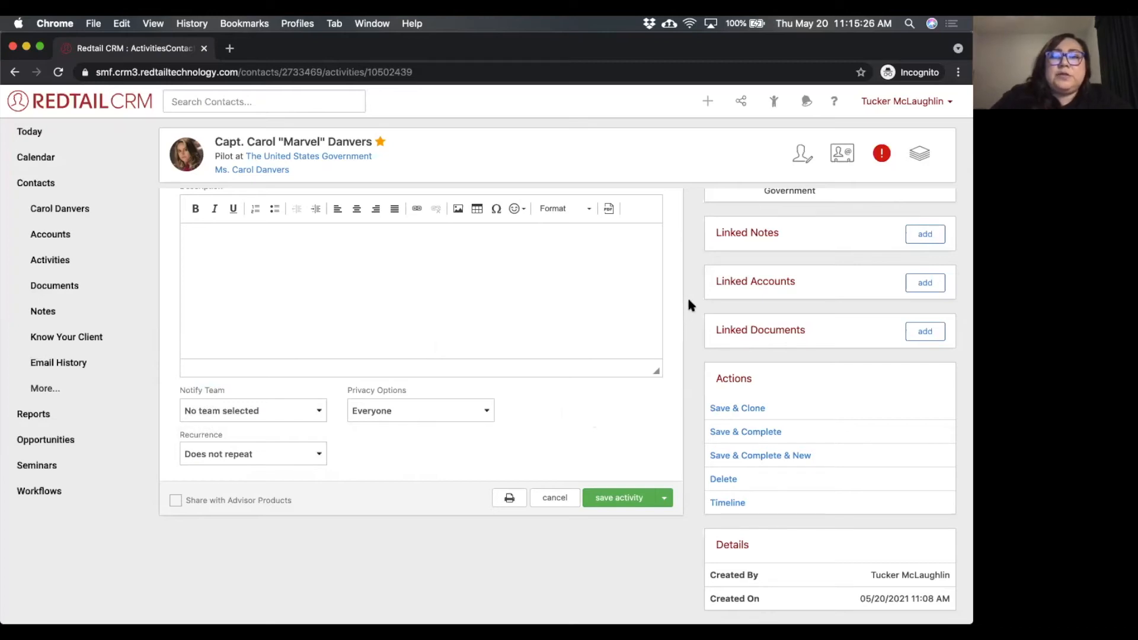
Check the % Complete choices without changing them, and save the activity.
scroll(688, 300, "up", 3)
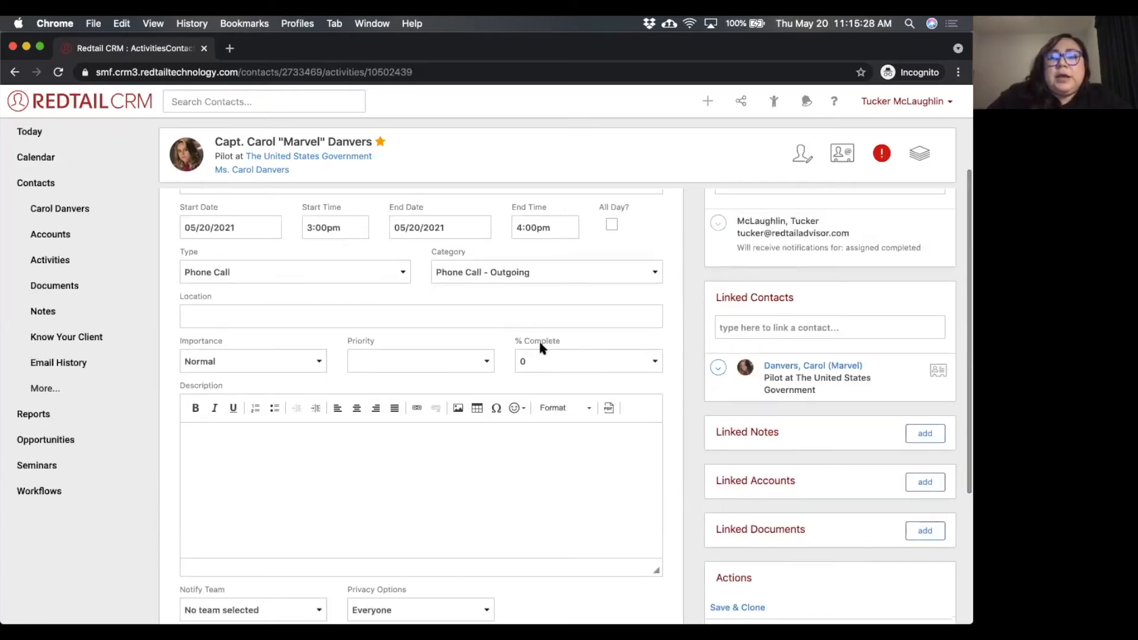
left_click(531, 356)
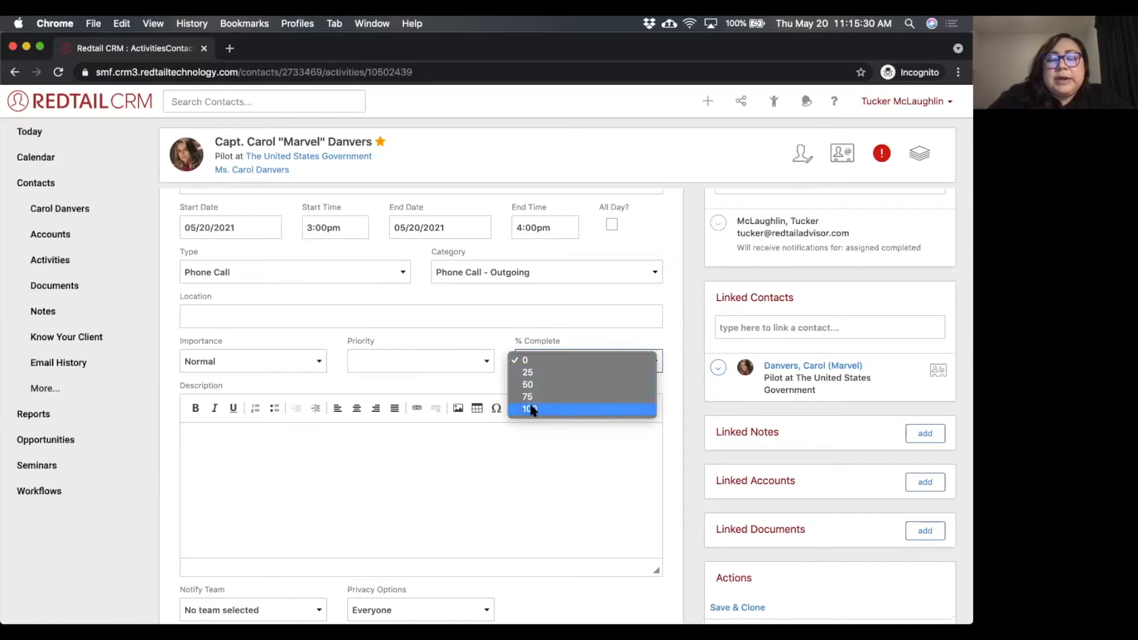
left_click(691, 367)
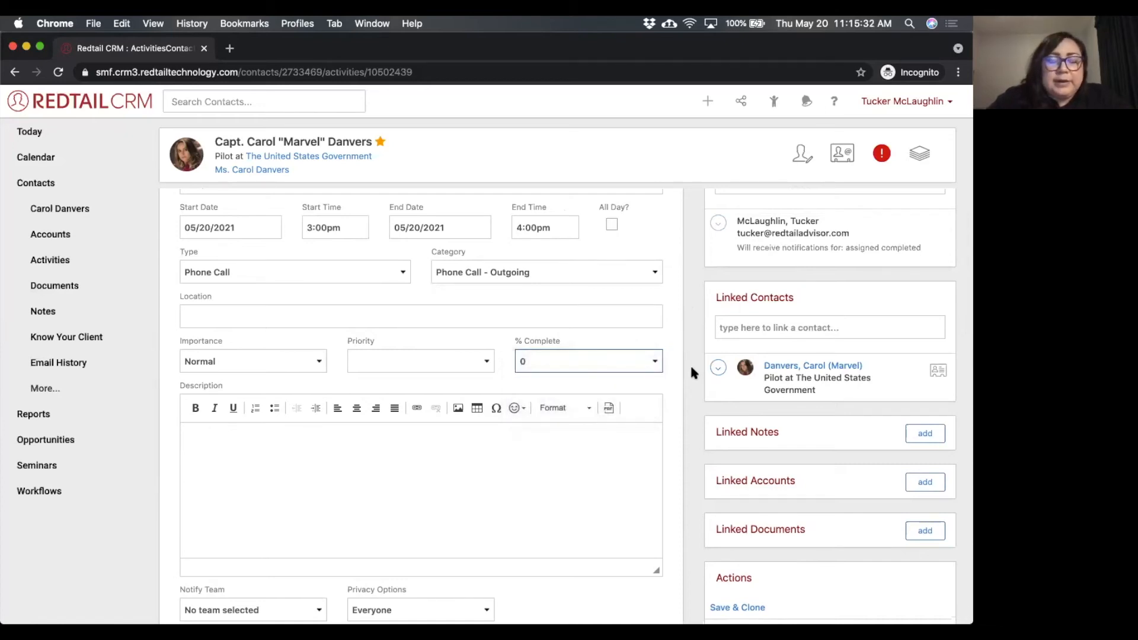
scroll(690, 368, "down", 2)
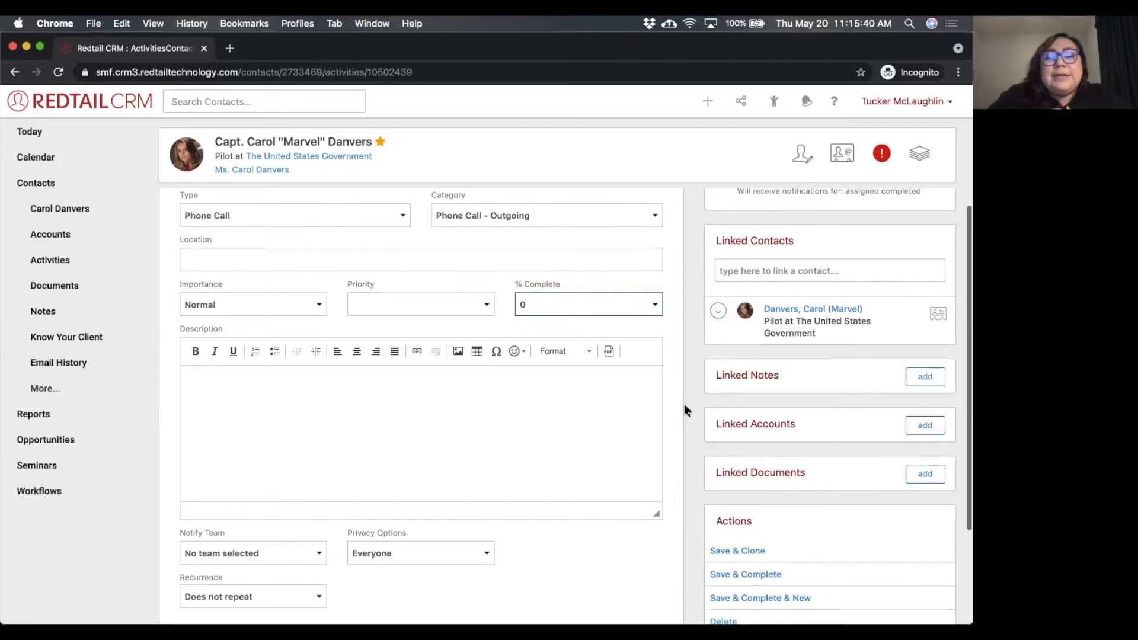
scroll(686, 409, "down", 2)
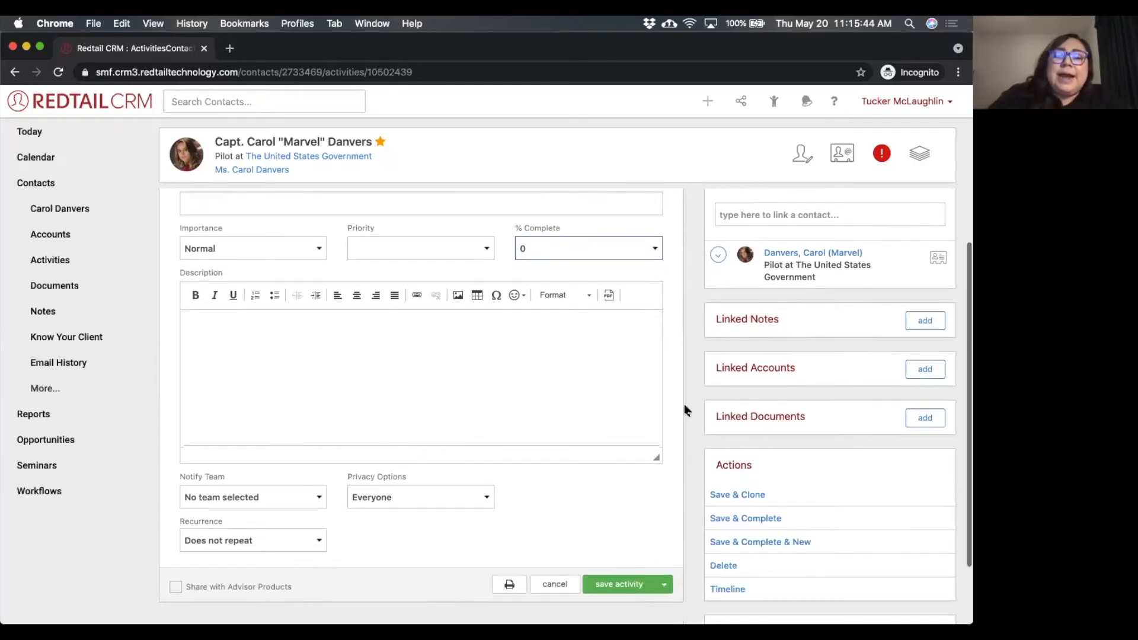
scroll(686, 409, "down", 3)
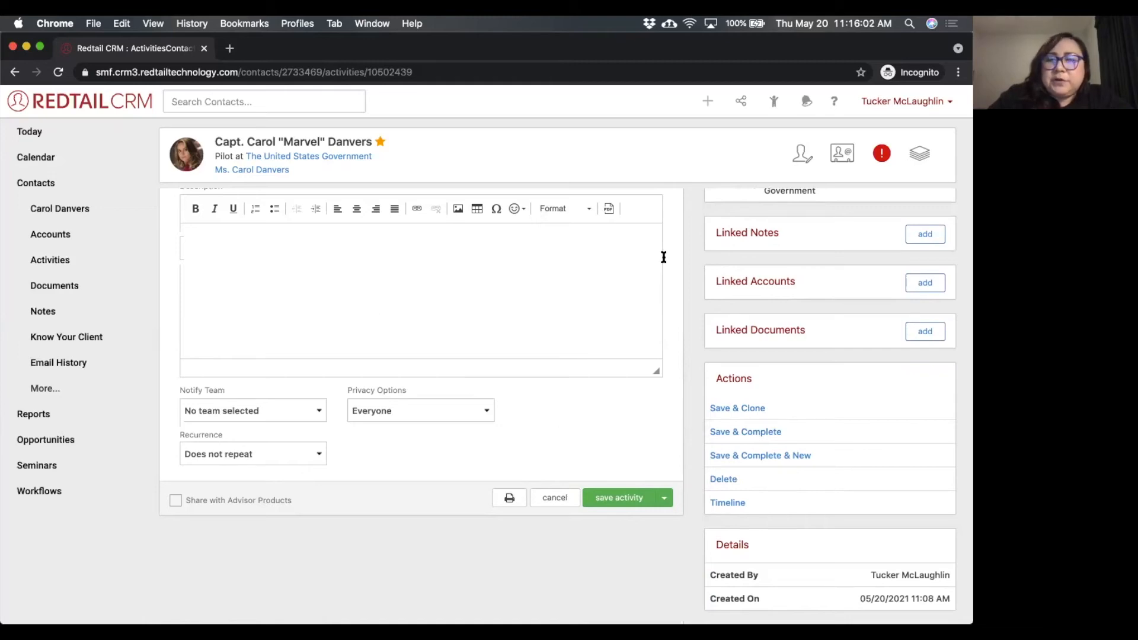
left_click(626, 498)
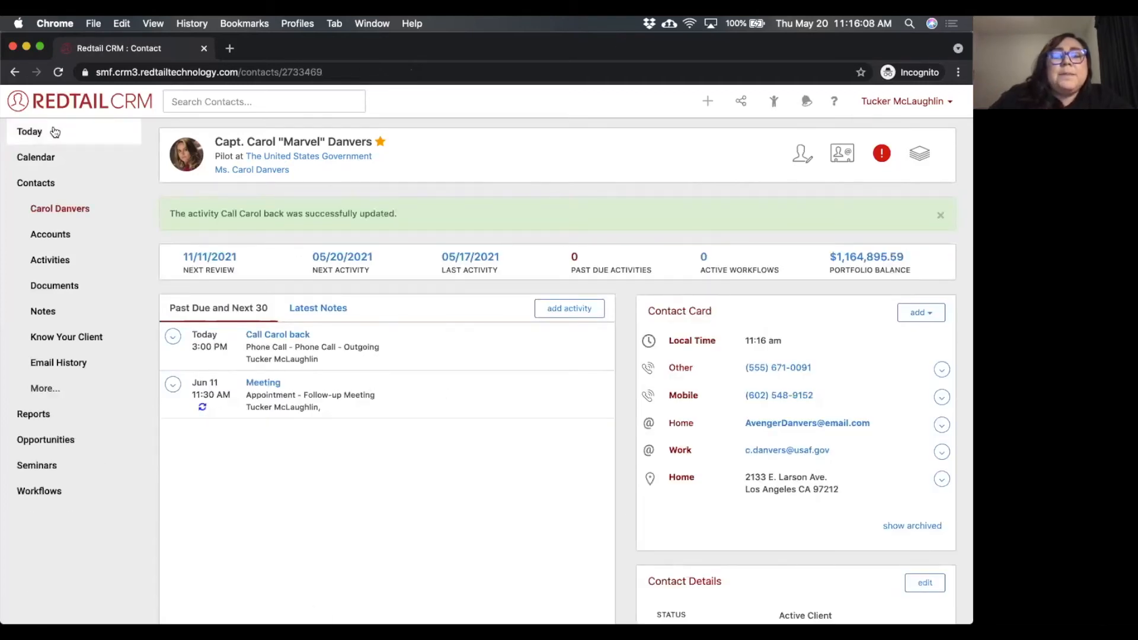
Open the Today dashboard and examine the action choices for the call-back activity without choosing one.
left_click(55, 132)
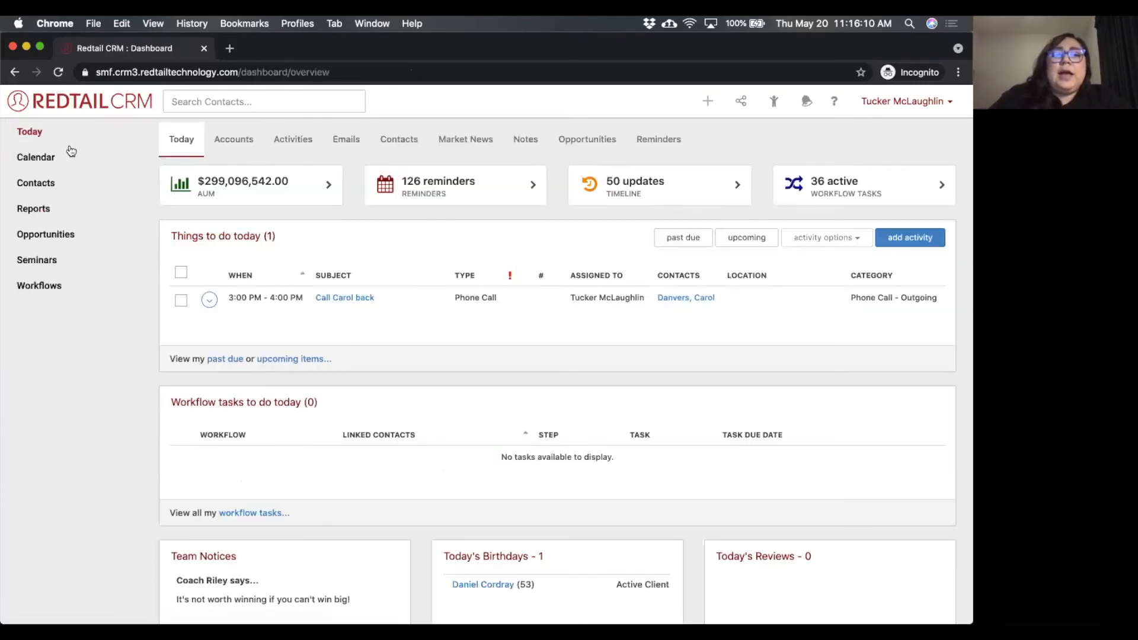
left_click(209, 299)
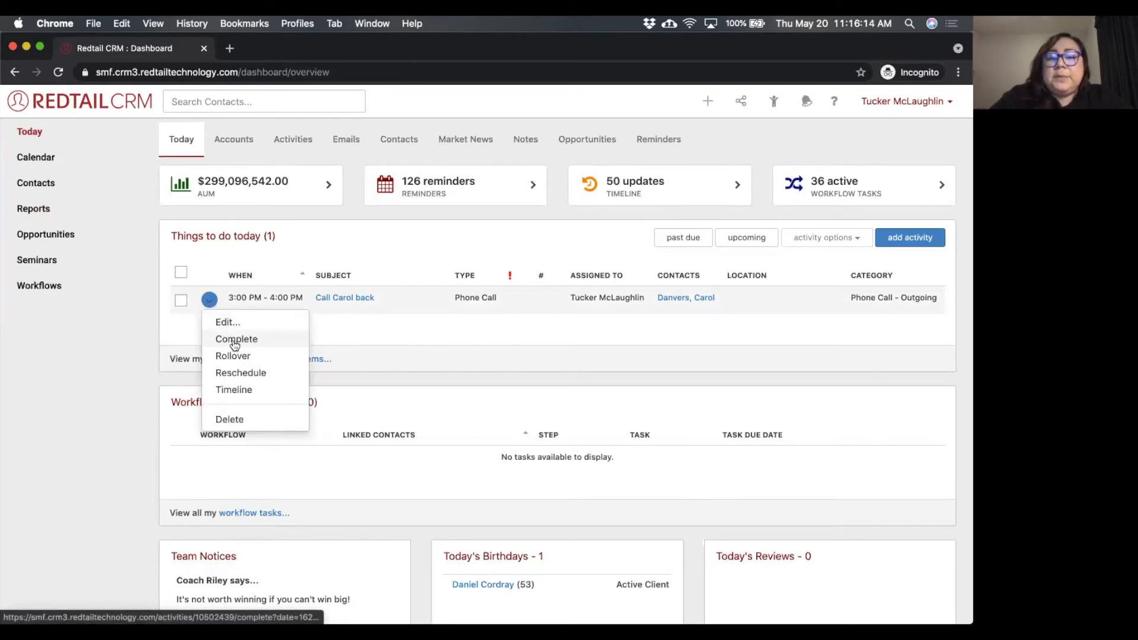
left_click(430, 232)
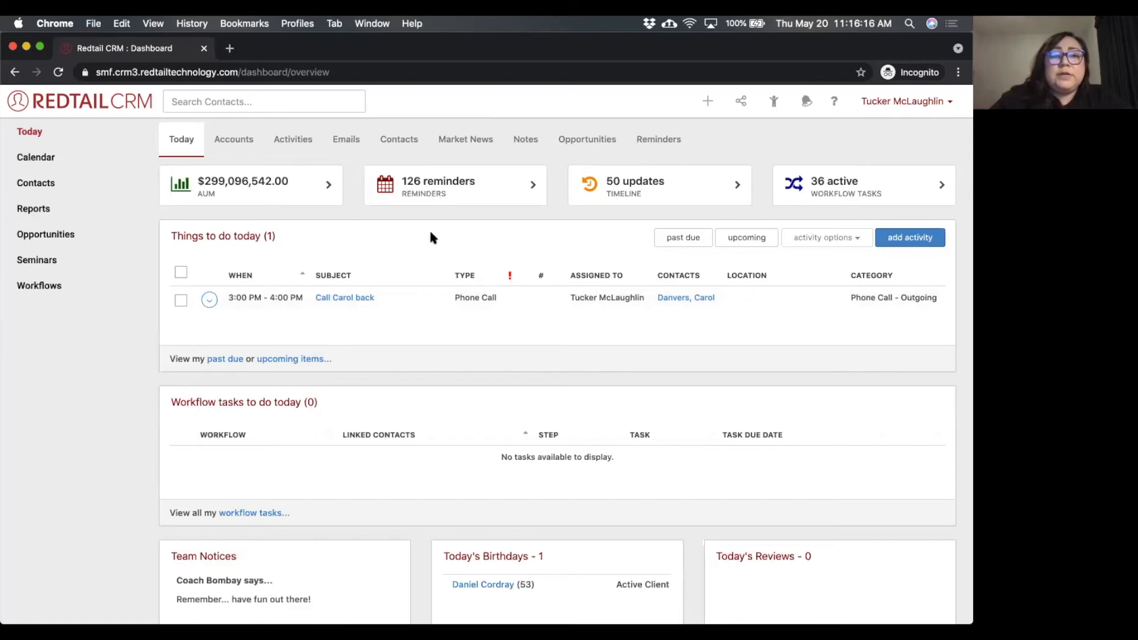
Select all of today's activities, examine the bulk activity options without applying one, and clear the selection.
left_click(180, 273)
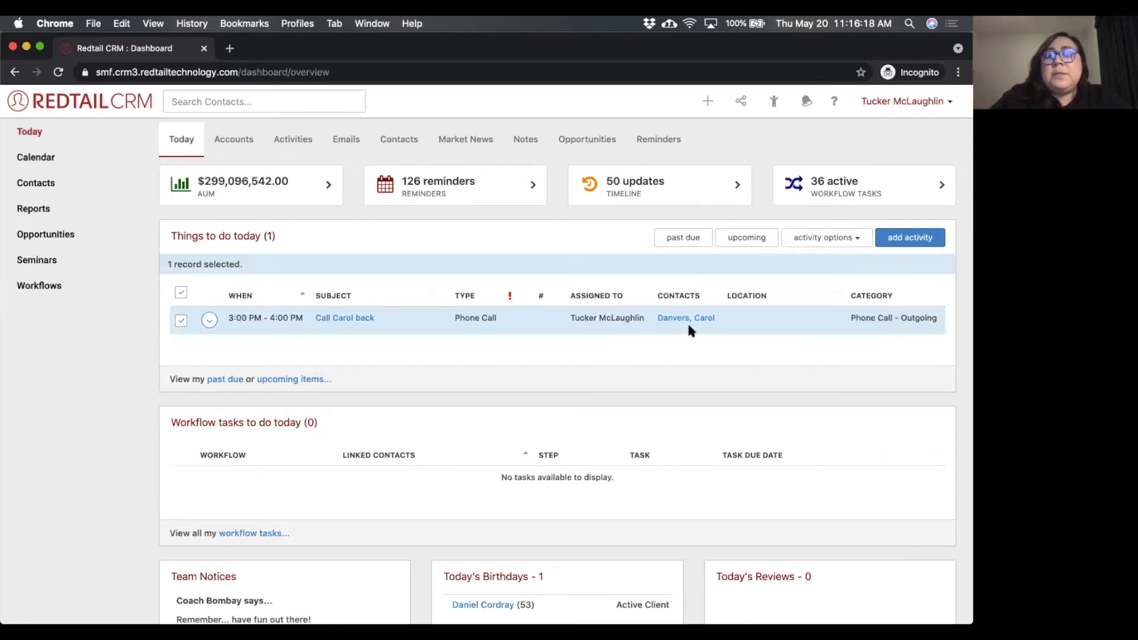
left_click(838, 236)
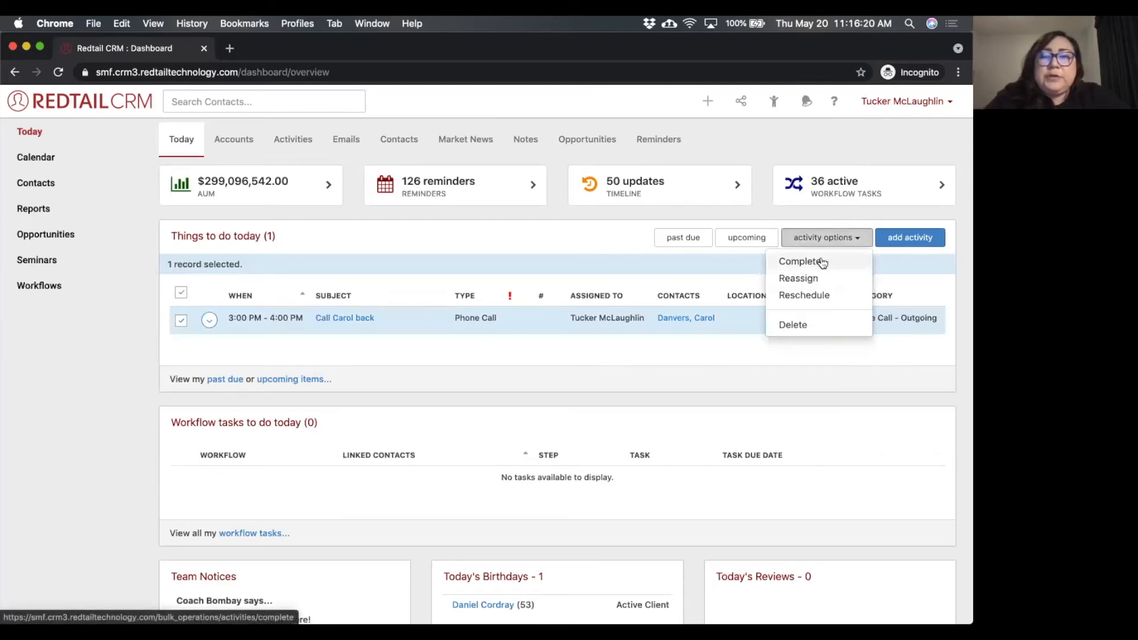
left_click(625, 234)
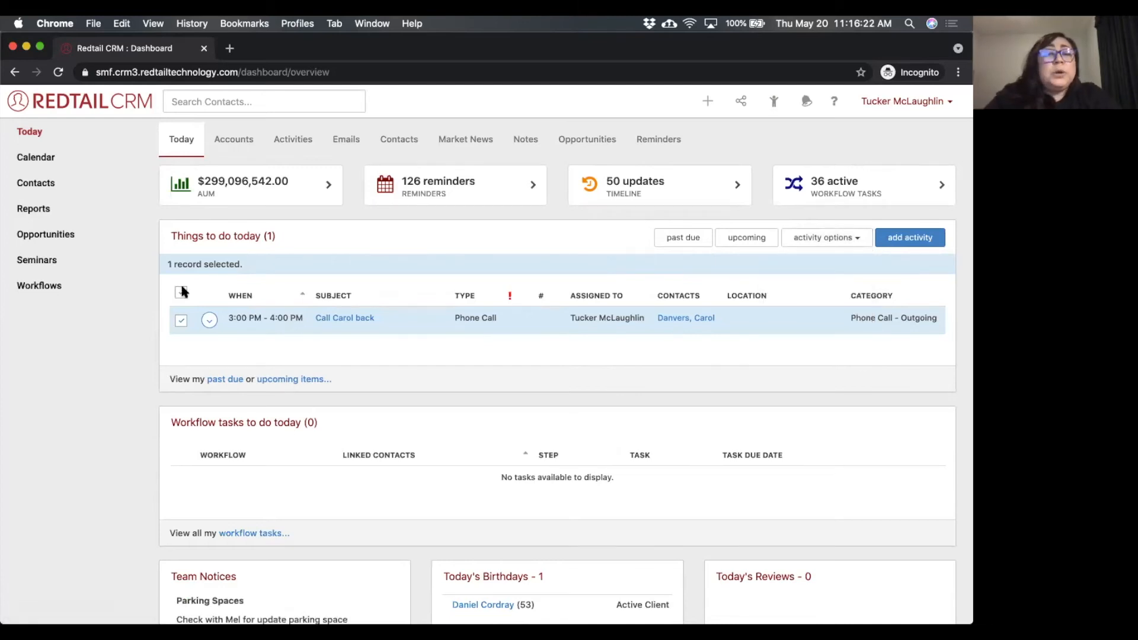
left_click(180, 290)
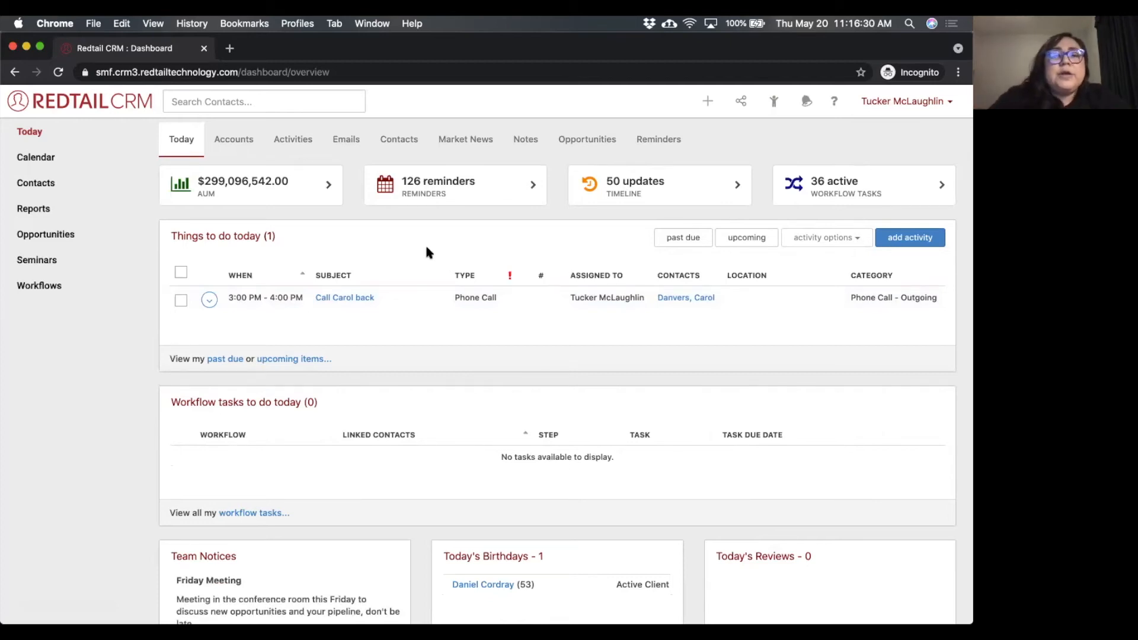
Edit the call-back activity to run from 11:00am to 12:00pm and save it.
left_click(215, 304)
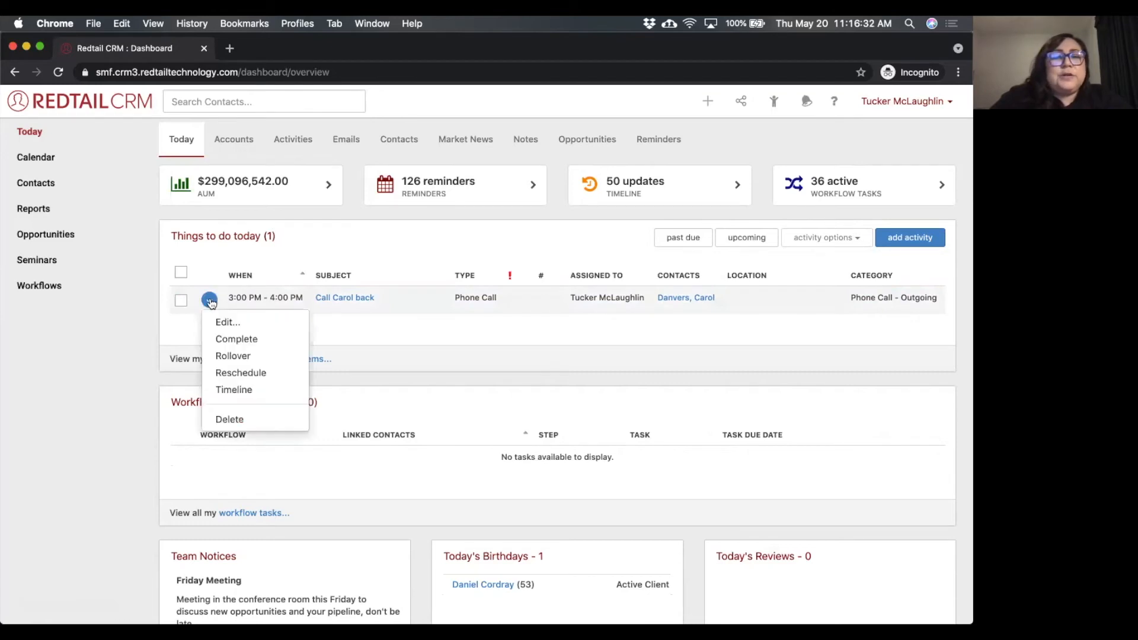
left_click(239, 325)
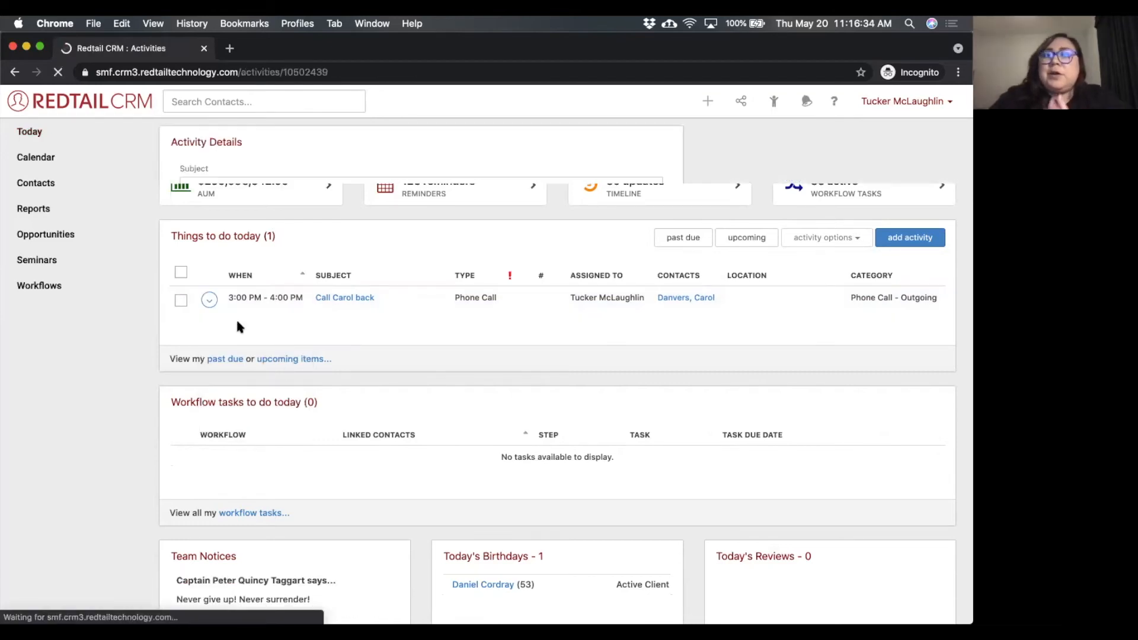
left_click(347, 234)
scroll(329, 261, "up", 5)
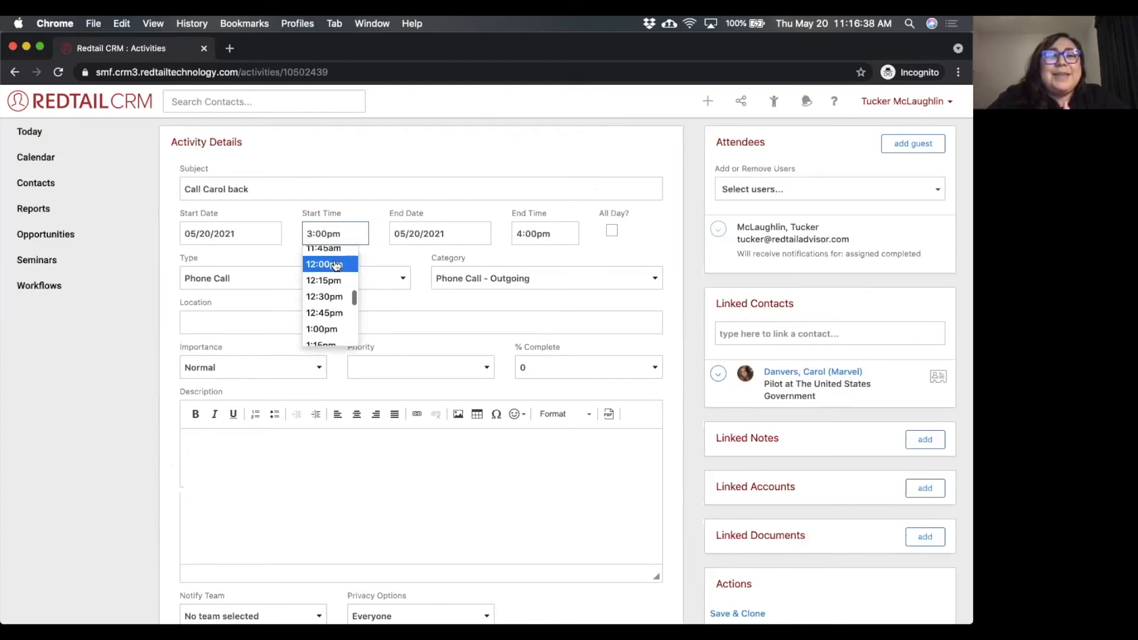
scroll(329, 308, "up", 3)
scroll(328, 308, "up", 1)
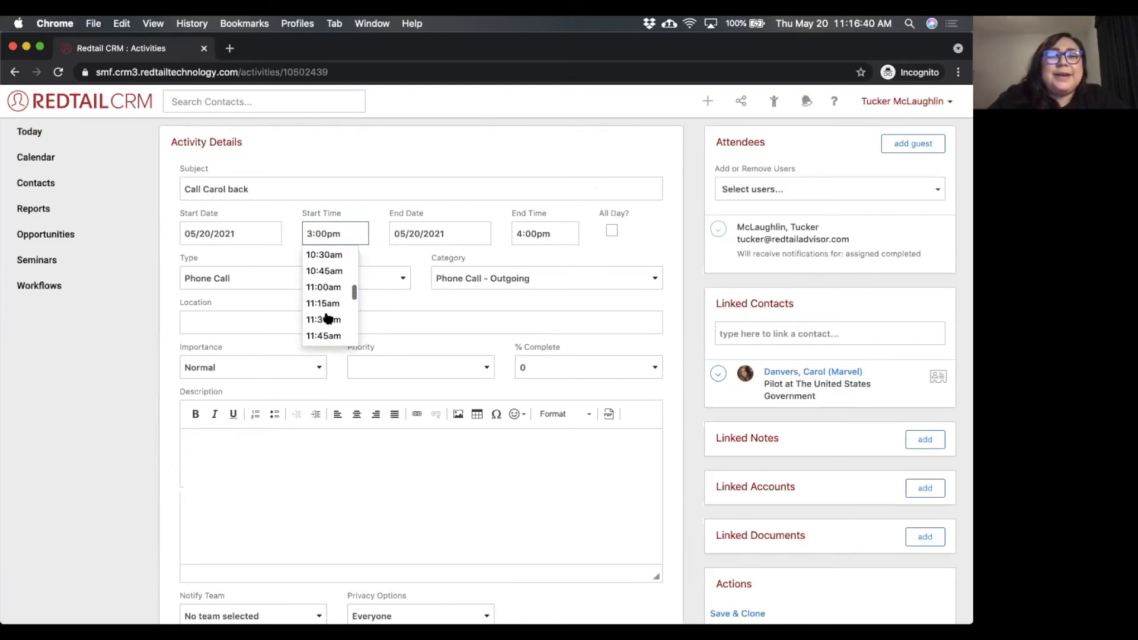
left_click(334, 289)
left_click(543, 232)
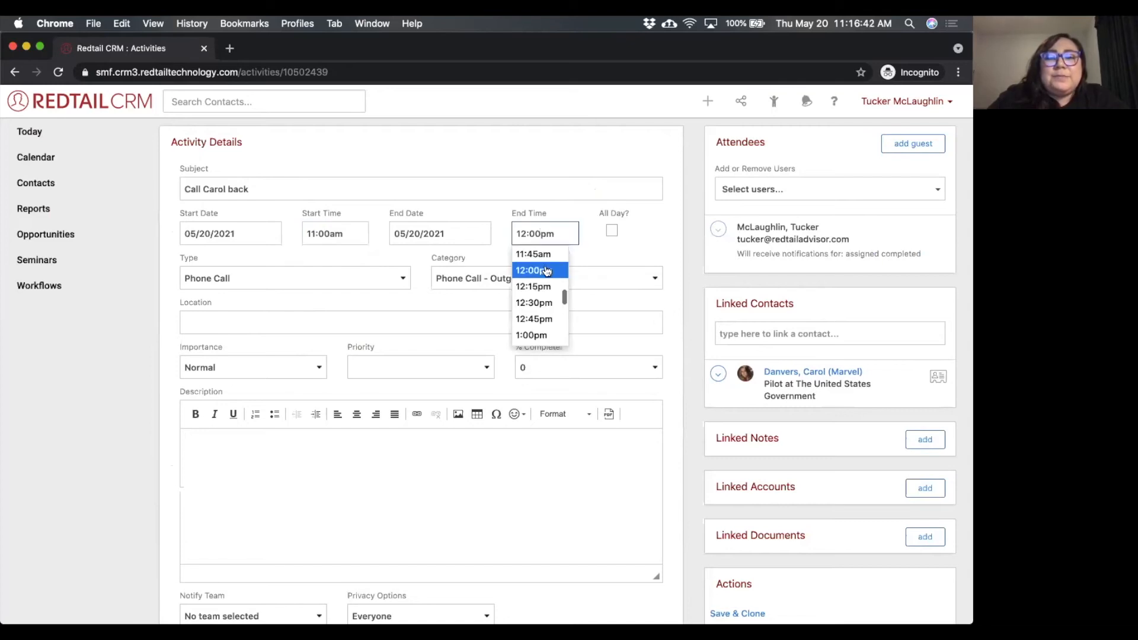
left_click(639, 225)
scroll(613, 483, "down", 4)
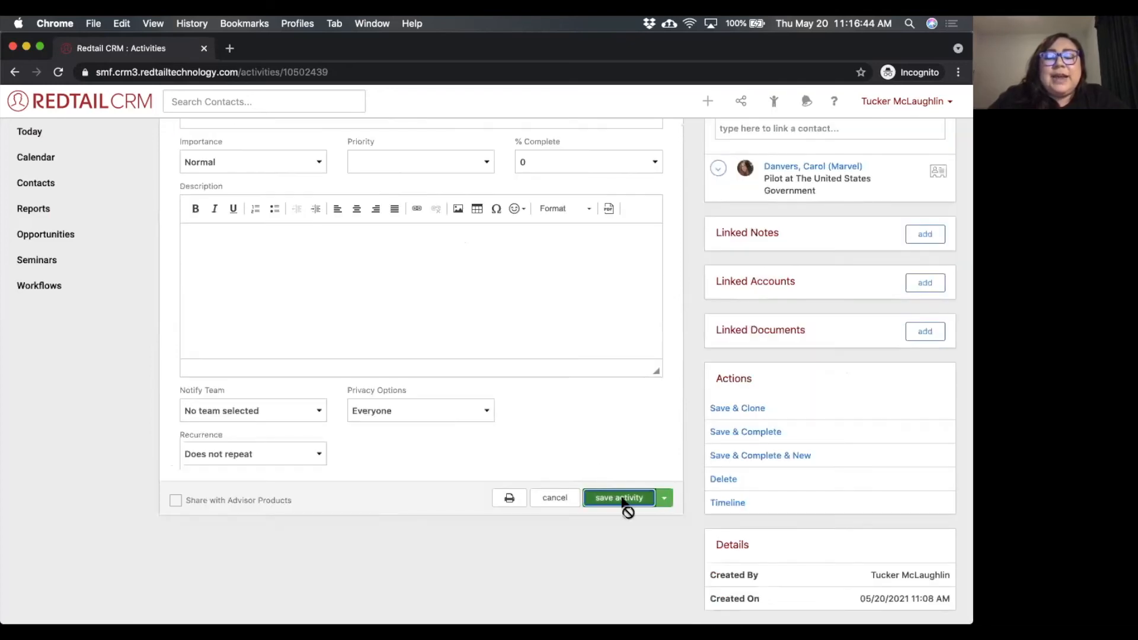
left_click(621, 501)
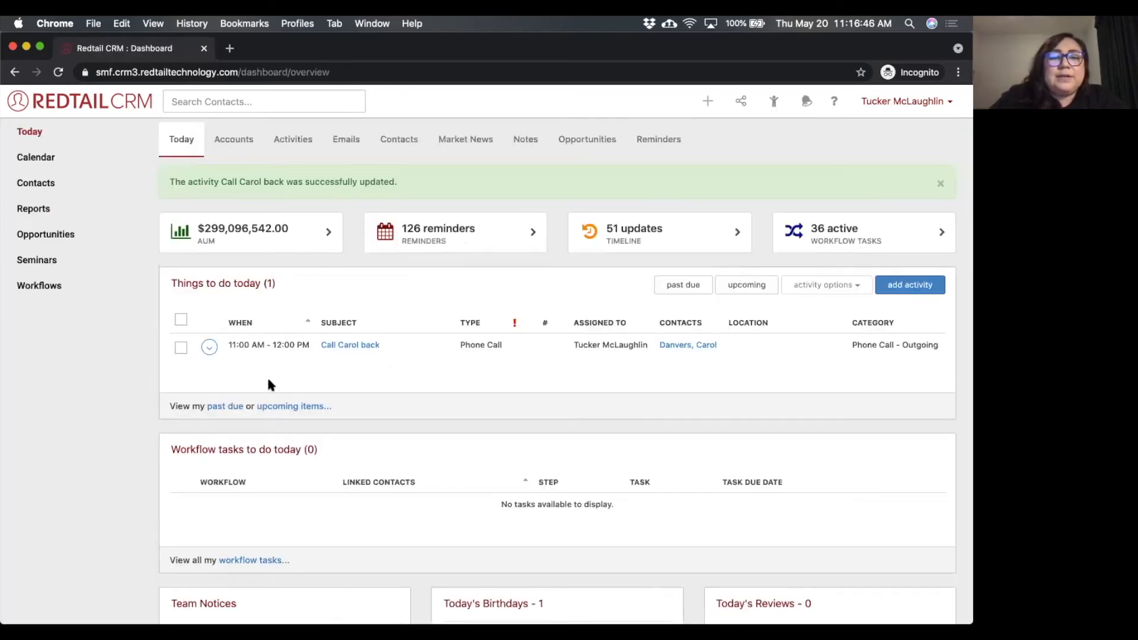
Mark the call-back activity as complete from the Today dashboard and confirm the completion.
left_click(209, 349)
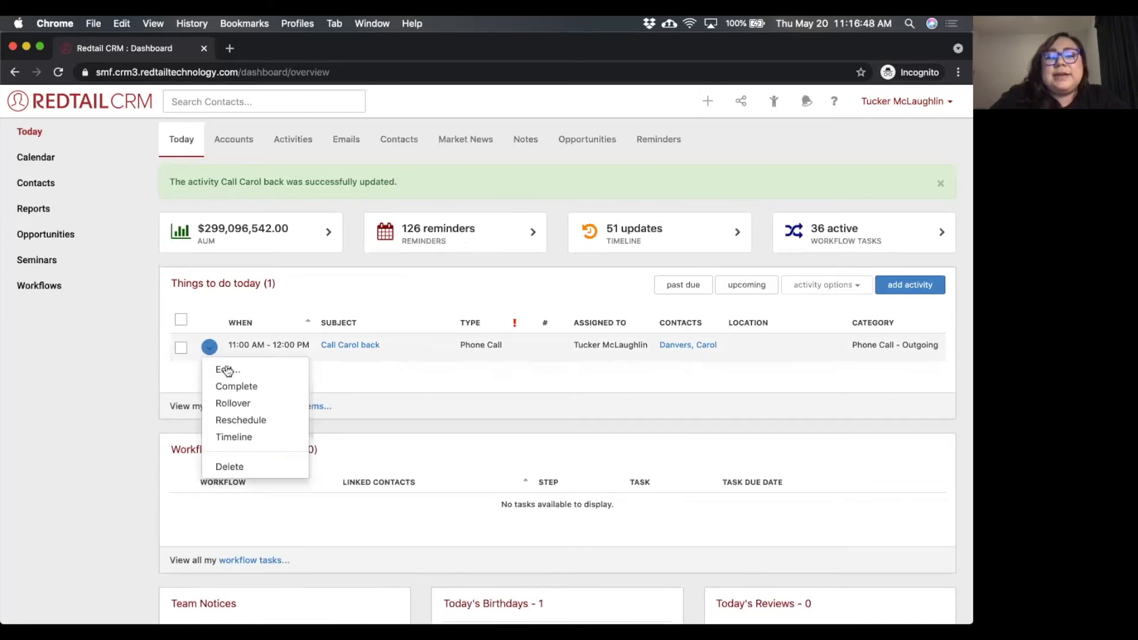
left_click(237, 386)
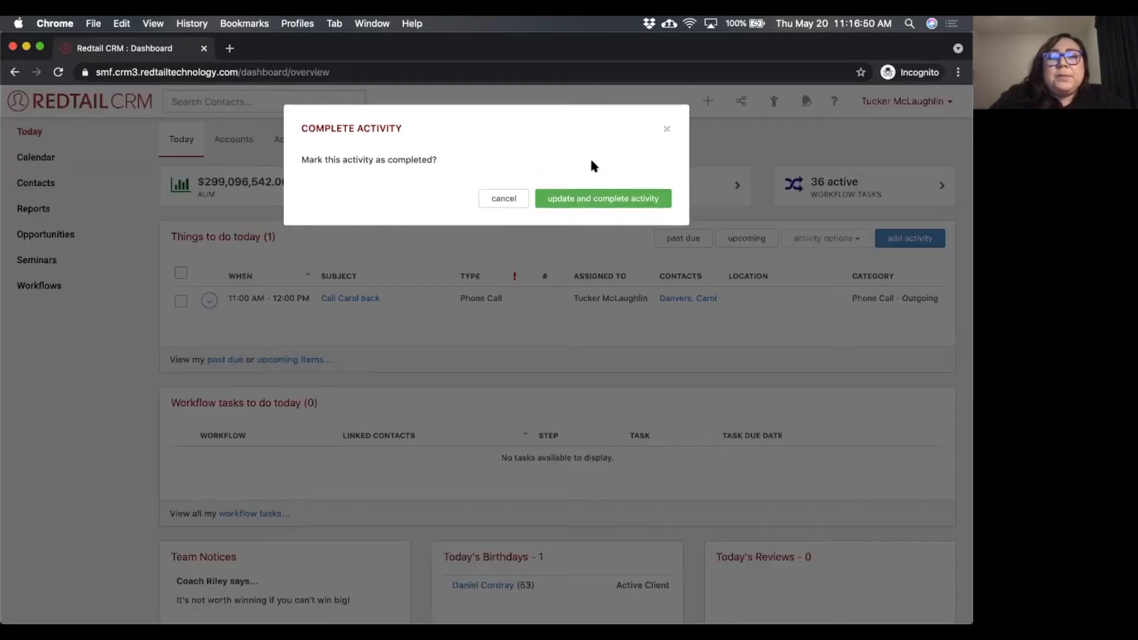
left_click(598, 201)
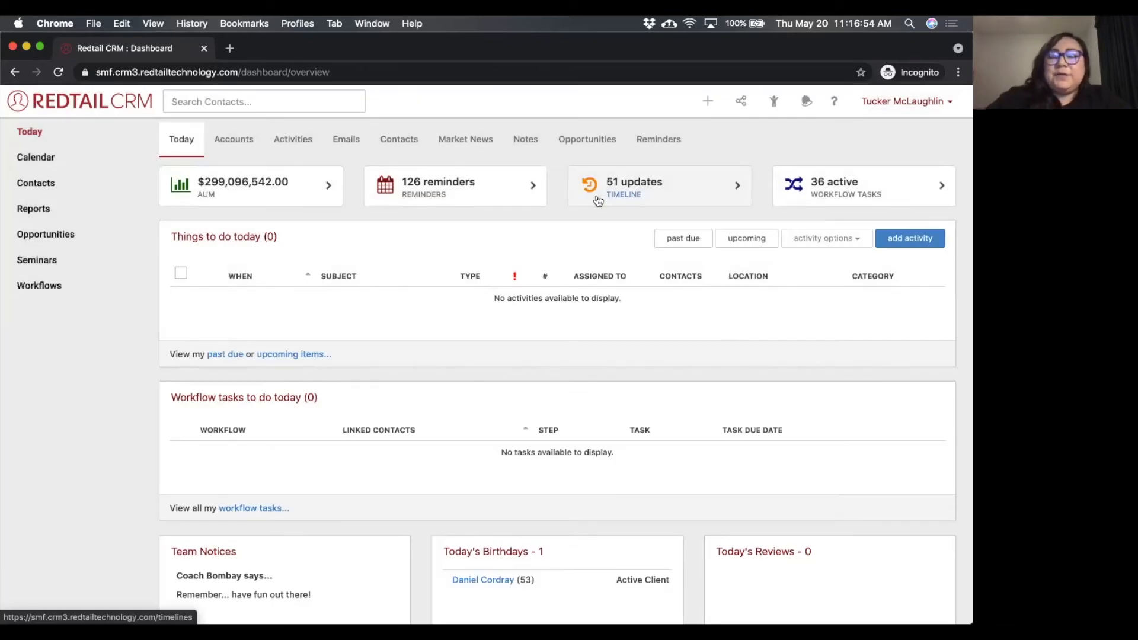
Open the called-back contact's record from the recent contacts and view its latest notes.
left_click(772, 105)
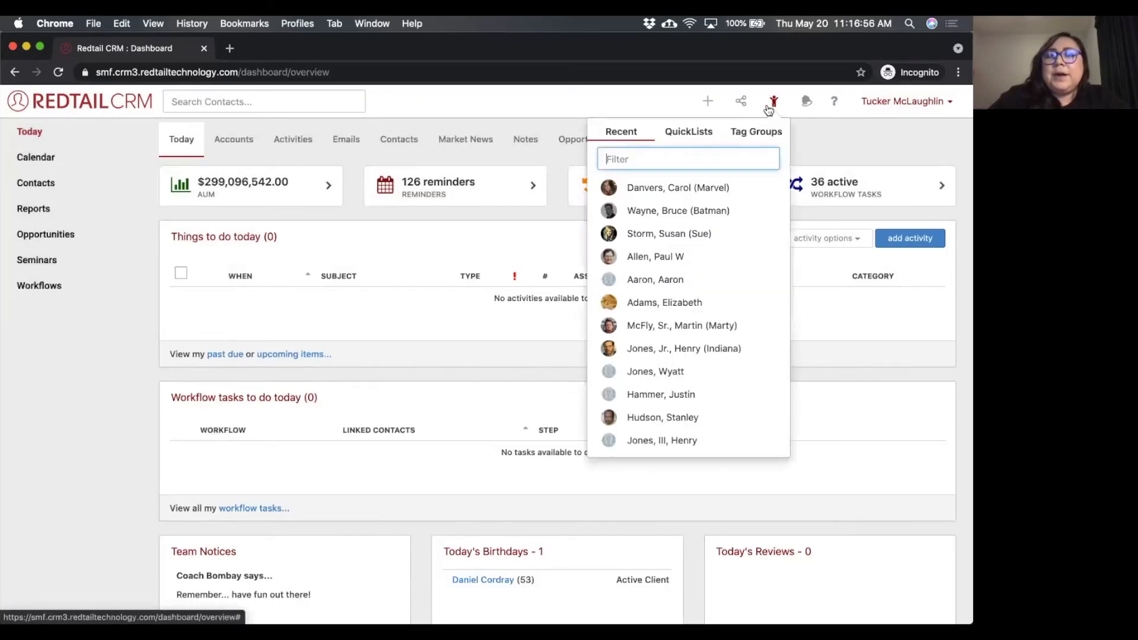
left_click(671, 193)
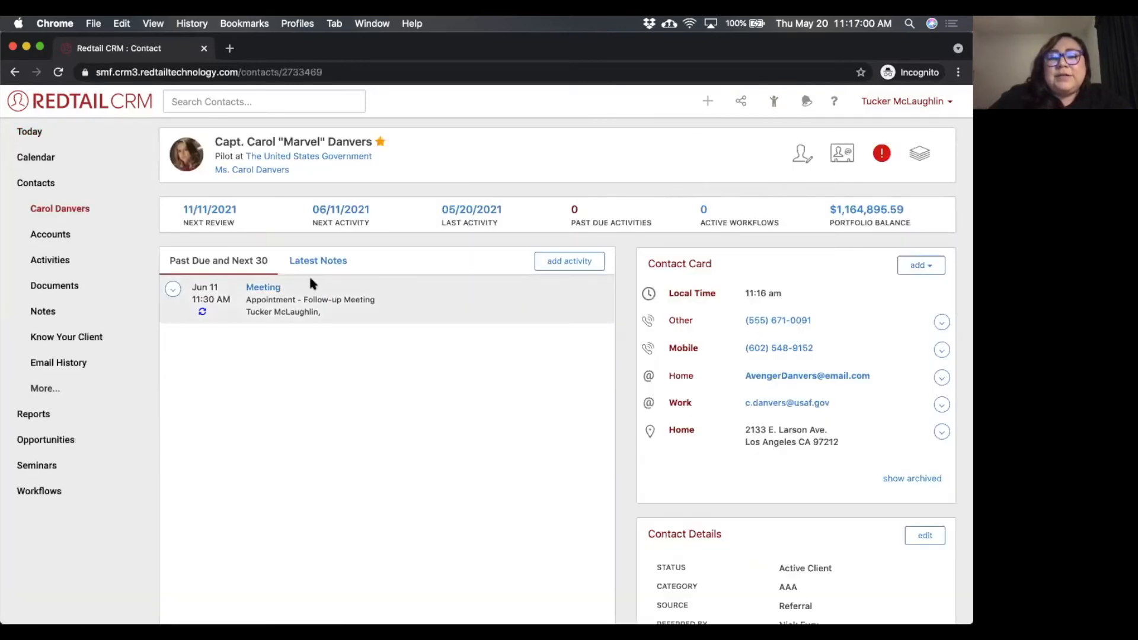
left_click(322, 265)
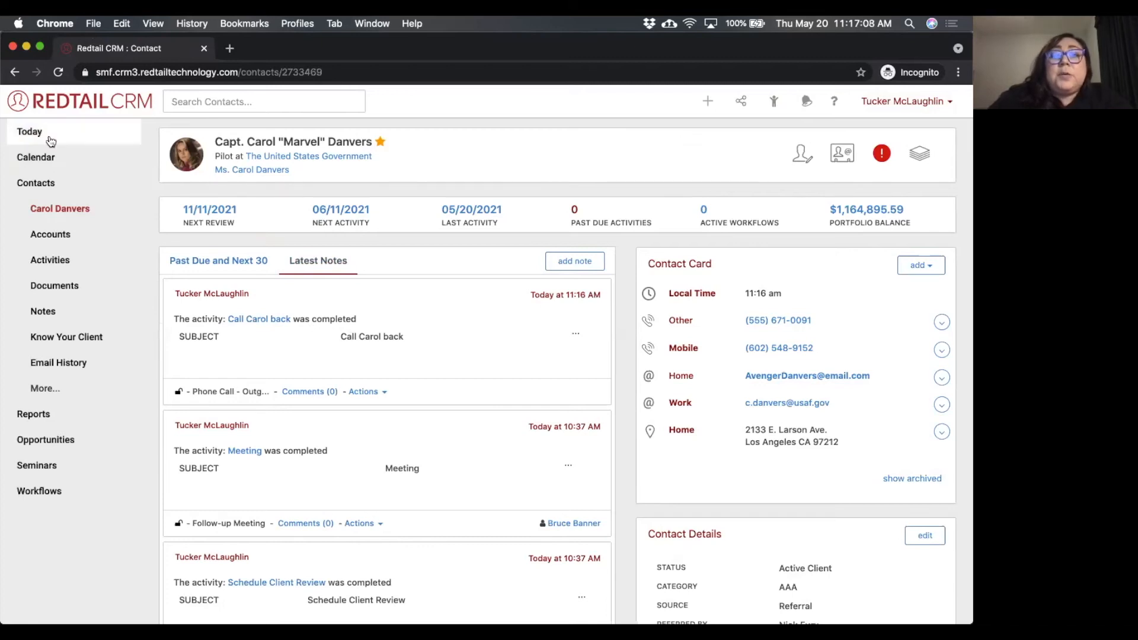
View the past-due activities from the Today dashboard and examine the first Client Review's action choices without choosing one.
left_click(50, 140)
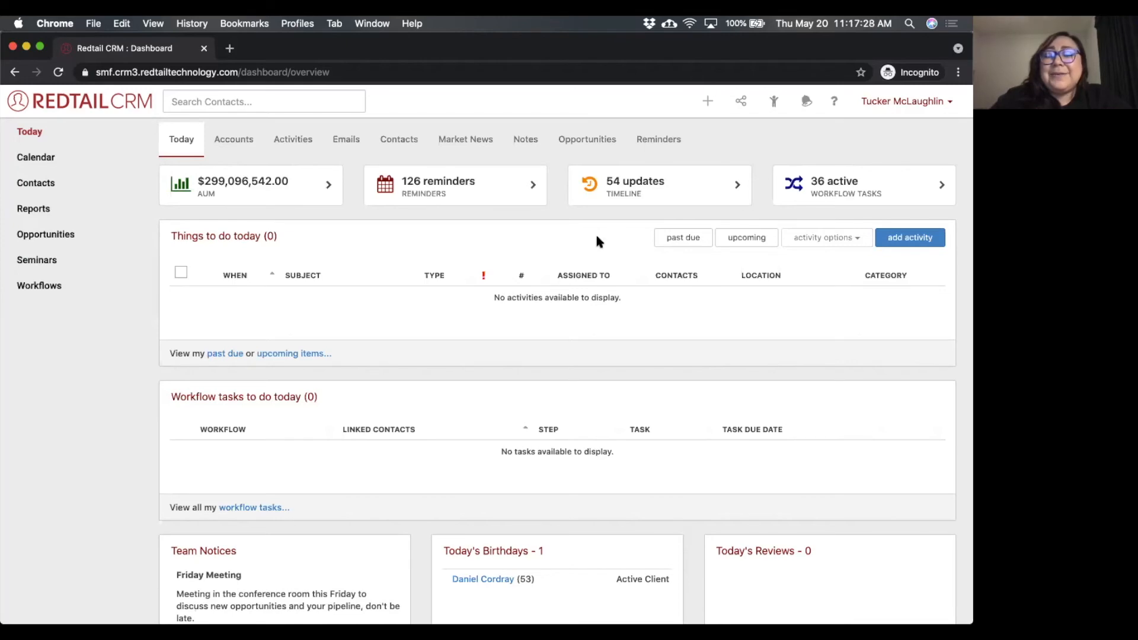
left_click(682, 238)
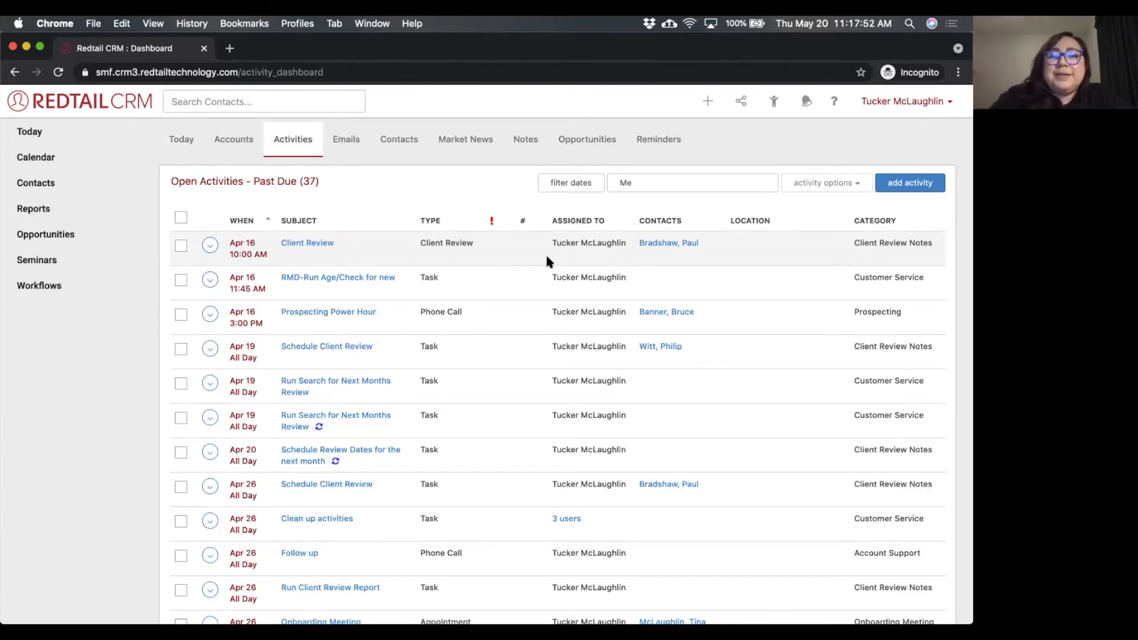
left_click(211, 246)
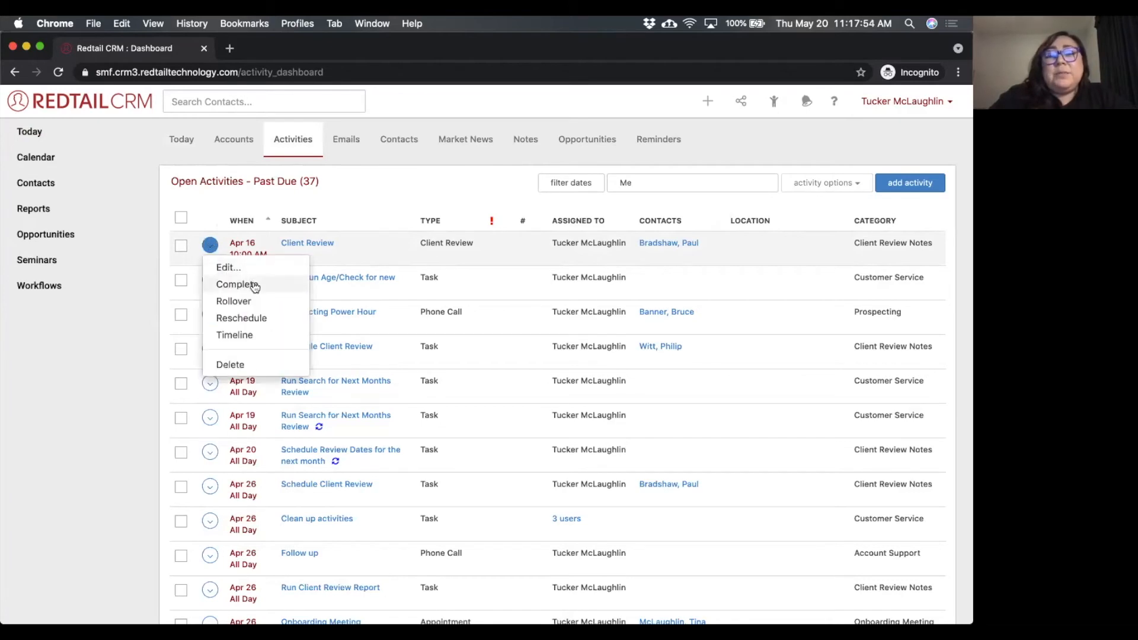
left_click(397, 194)
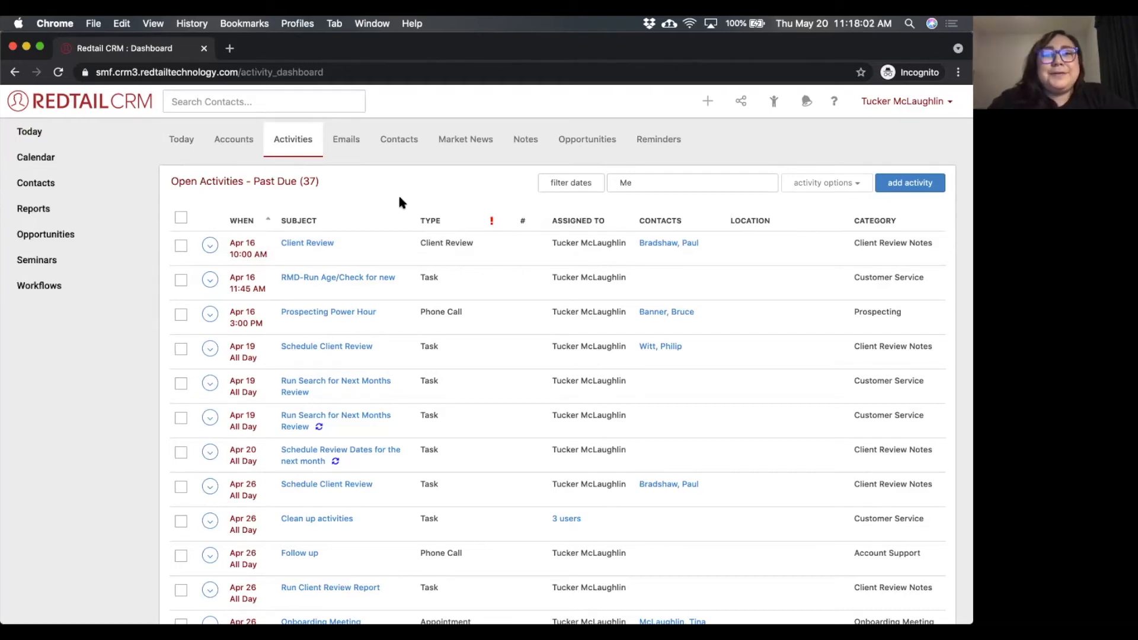
left_click(211, 246)
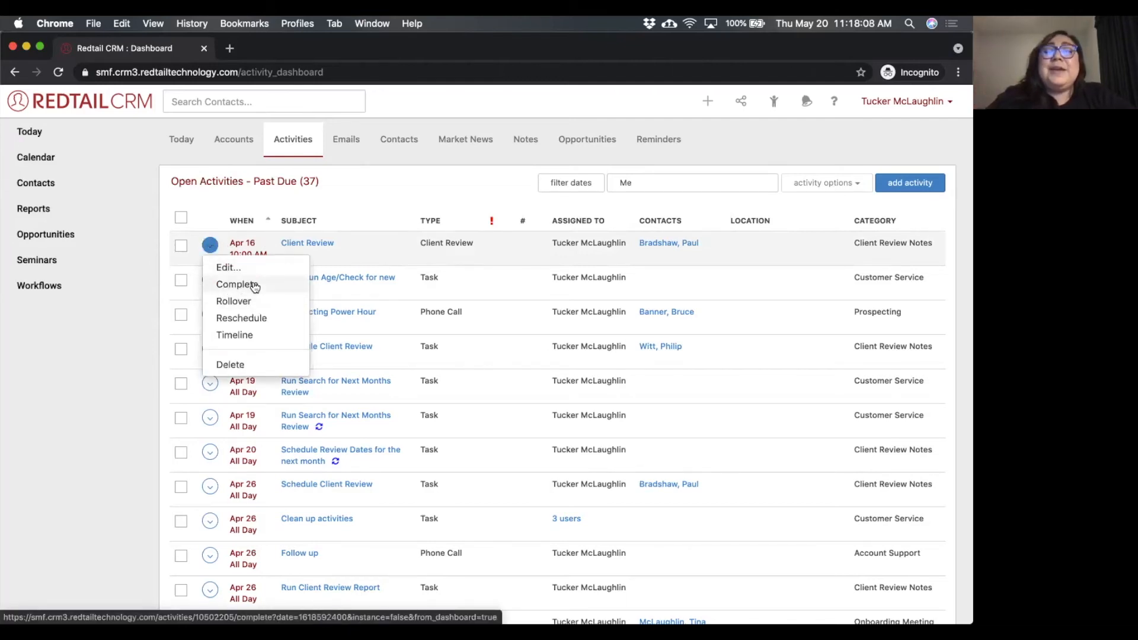
left_click(406, 200)
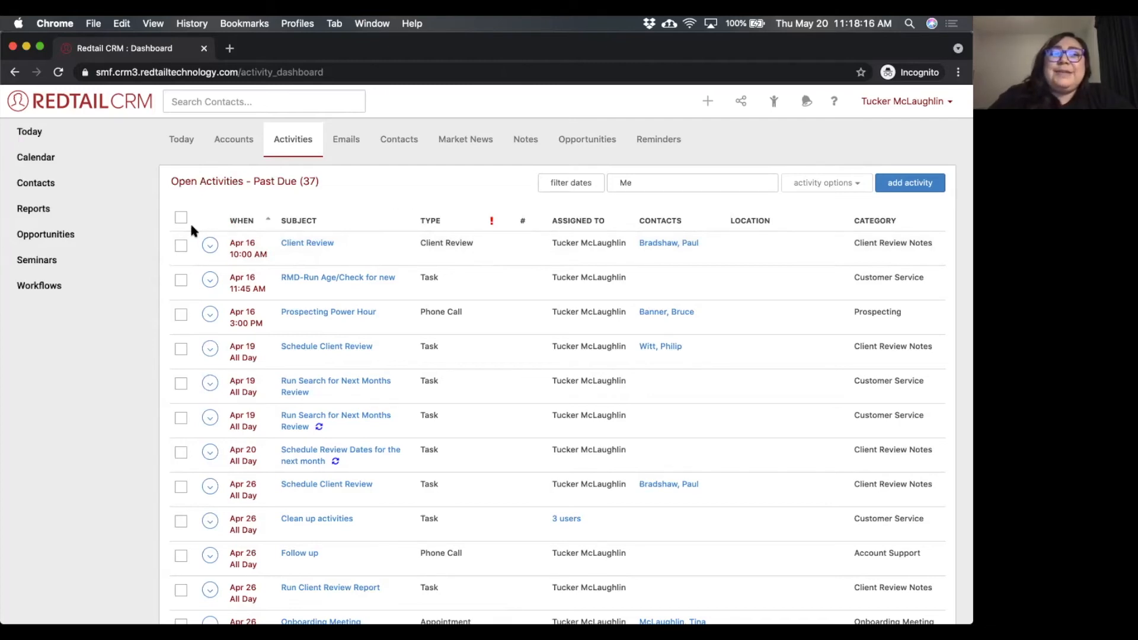
Bulk-complete the past-due Apr 16 Client Review and Prospecting Power Hour, non-recurring Run Search for Next Months Review, and Apr 26 Schedule Client Review and Follow up.
left_click(180, 245)
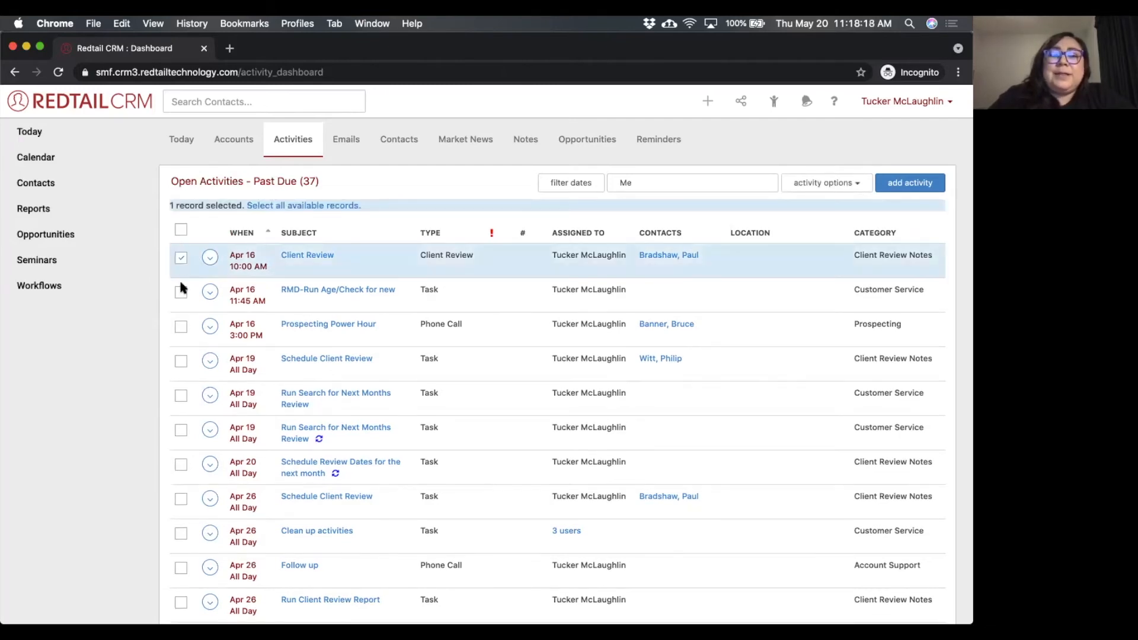
left_click(181, 327)
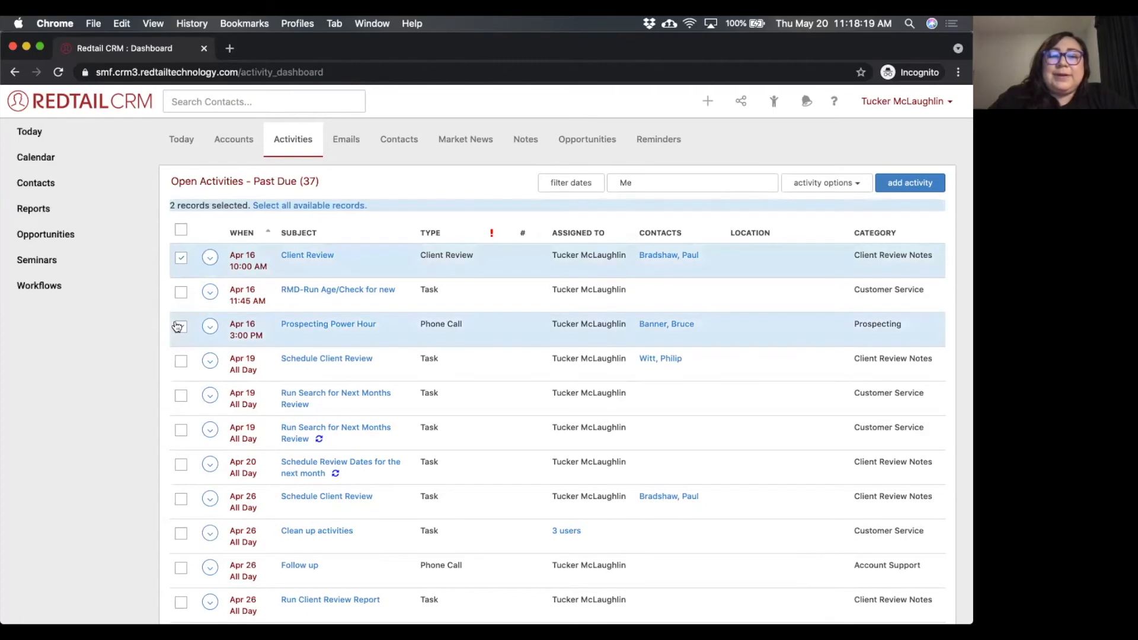
left_click(181, 395)
left_click(179, 498)
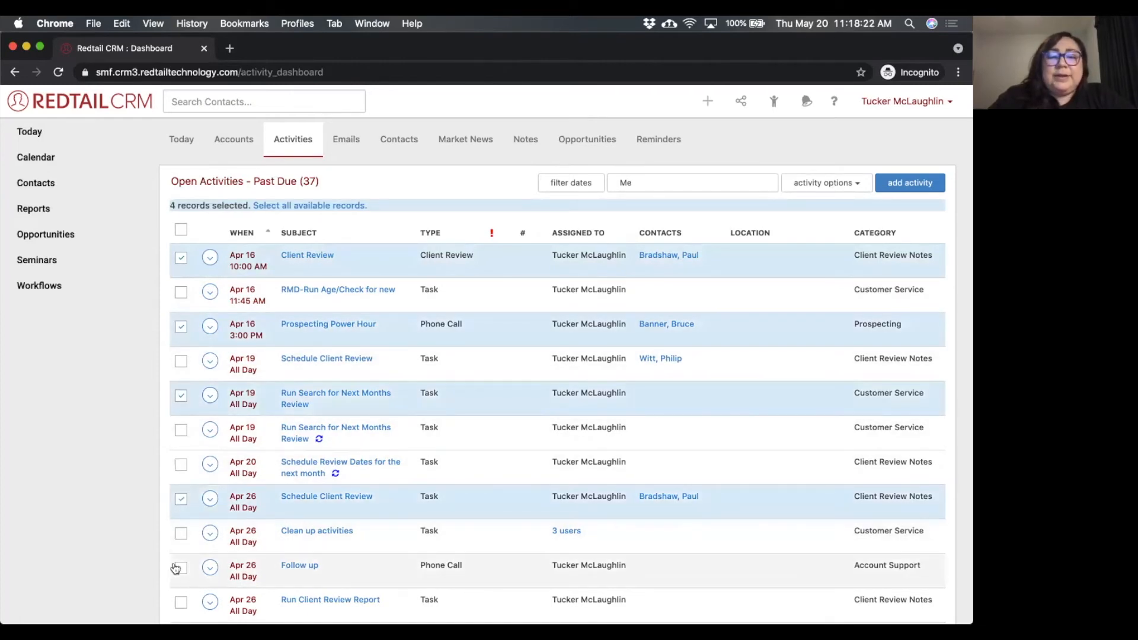
left_click(178, 568)
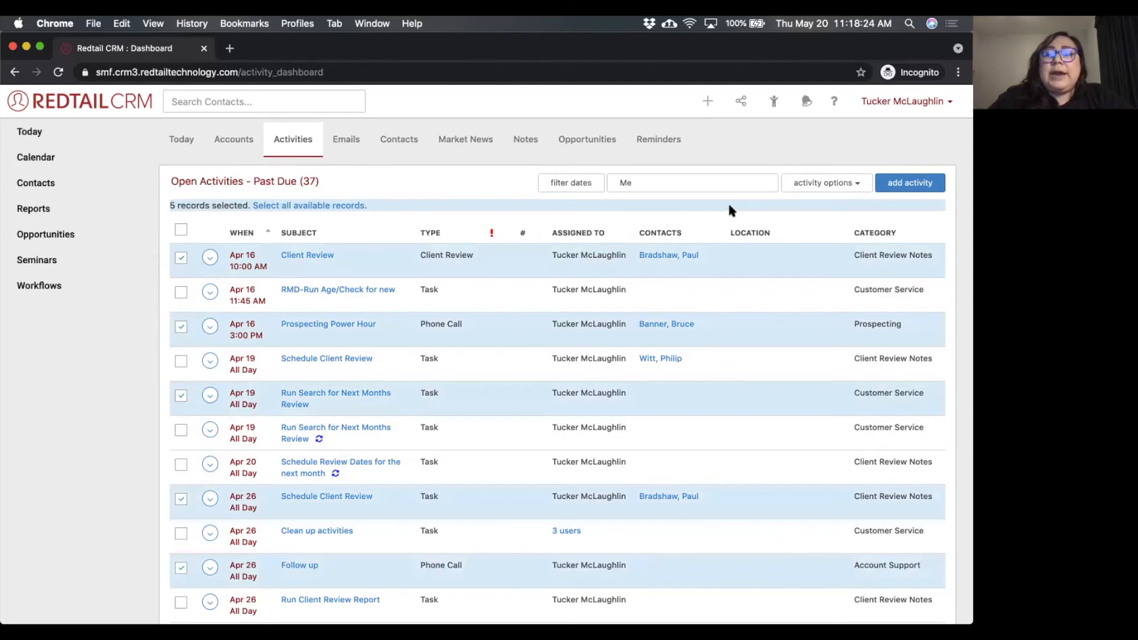
left_click(843, 187)
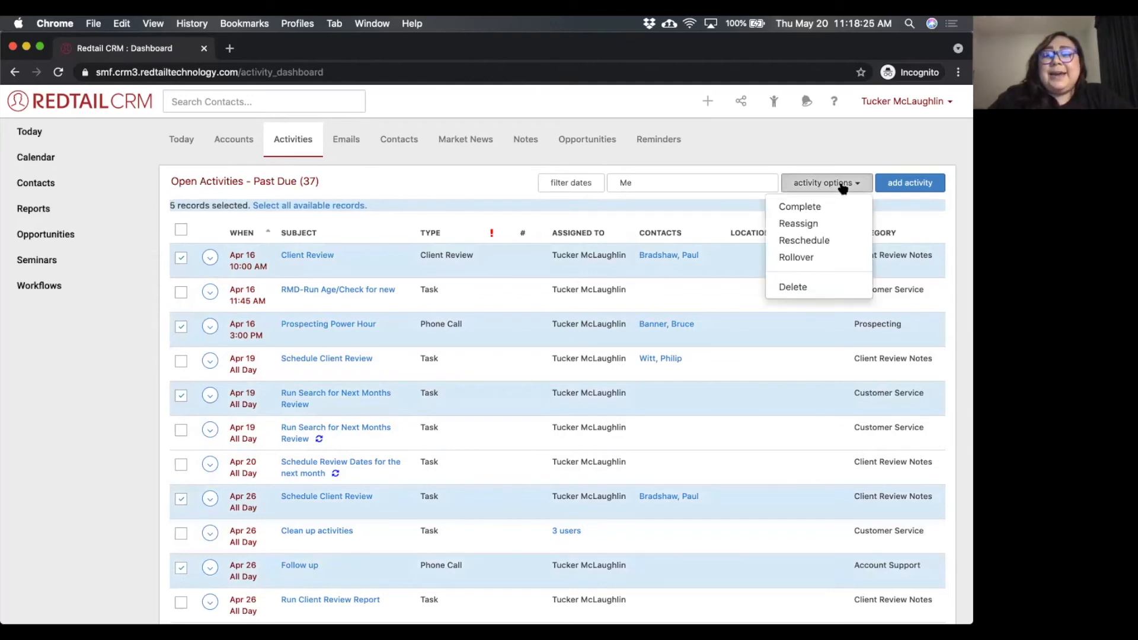
left_click(814, 205)
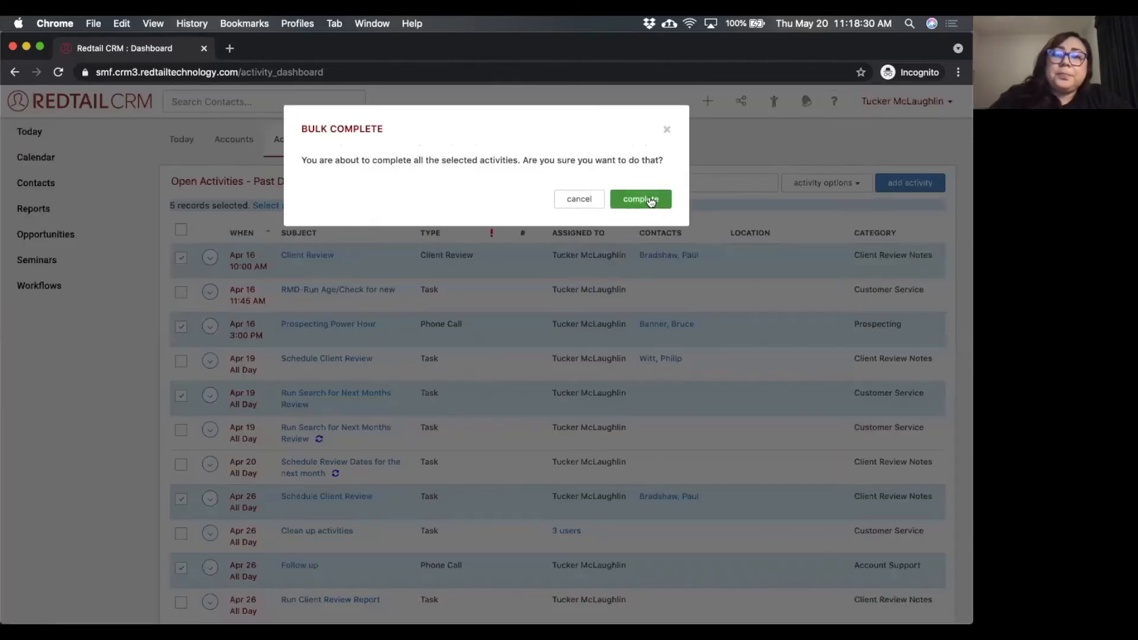
left_click(648, 186)
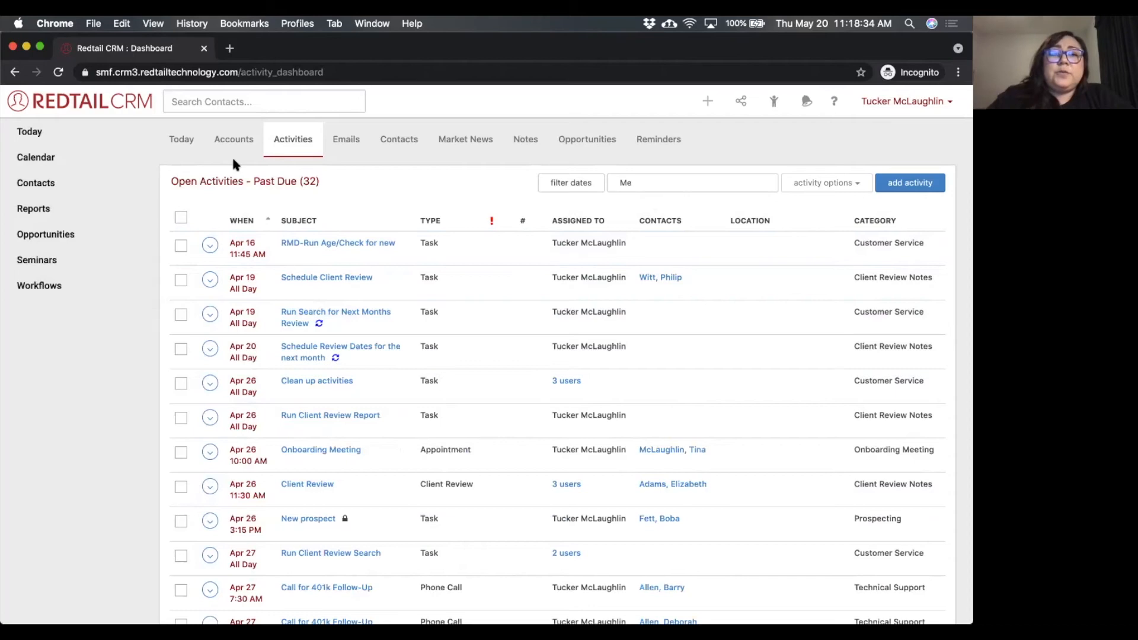
Return to the Today dashboard and reopen the open activities list from there.
left_click(58, 125)
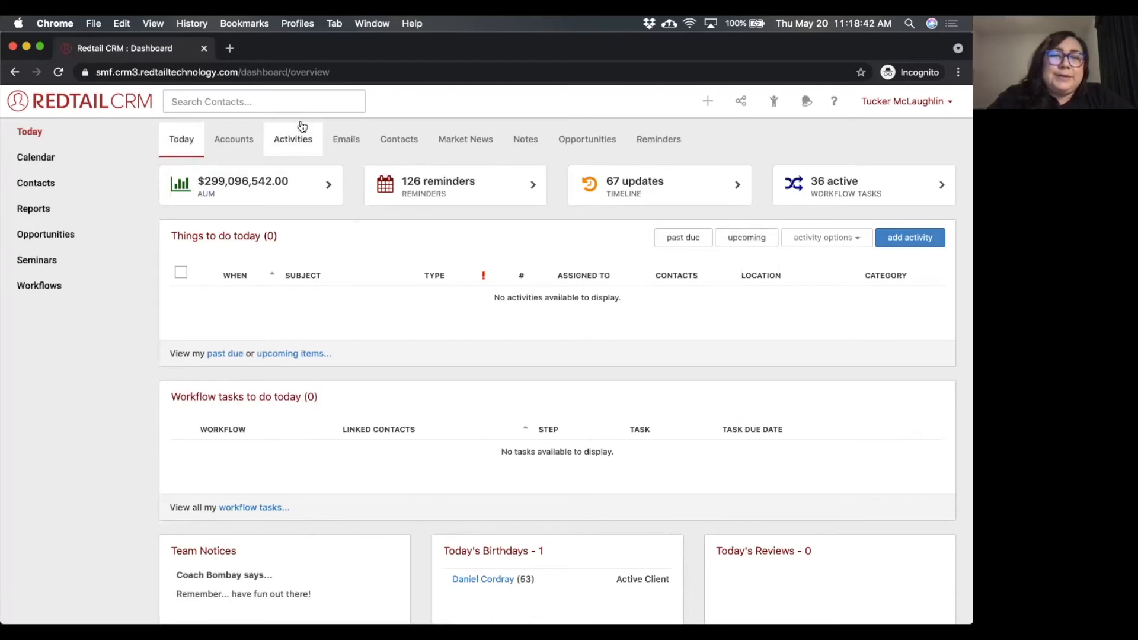
left_click(290, 140)
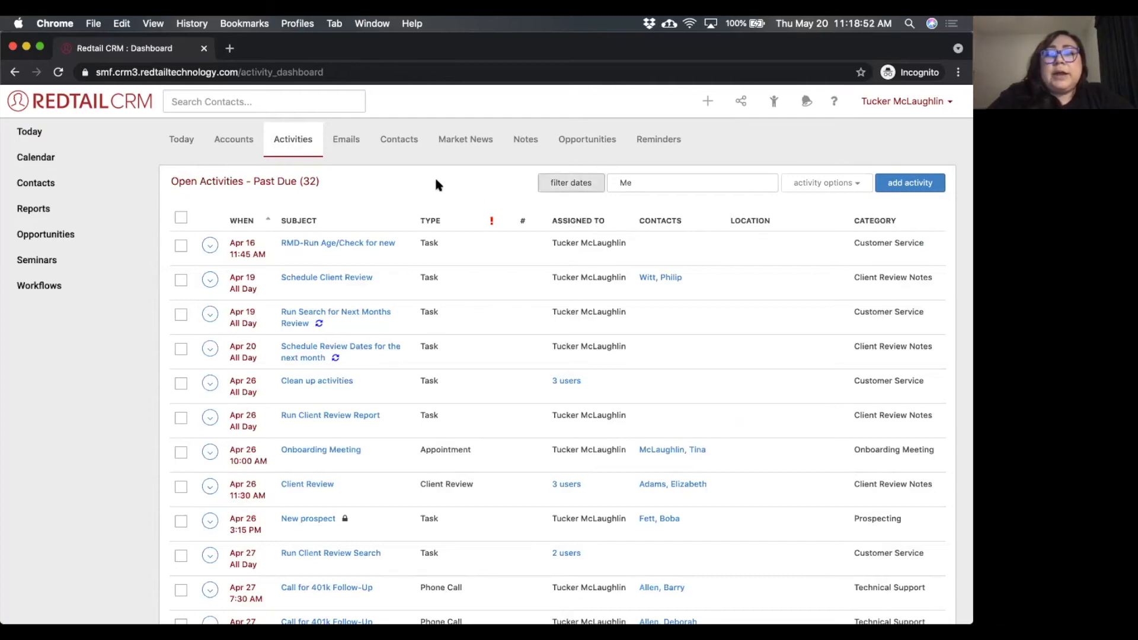
Filter the open activities to Past Due and Next 12 Months, and show those assigned to another team member instead of Me.
left_click(572, 183)
left_click(566, 303)
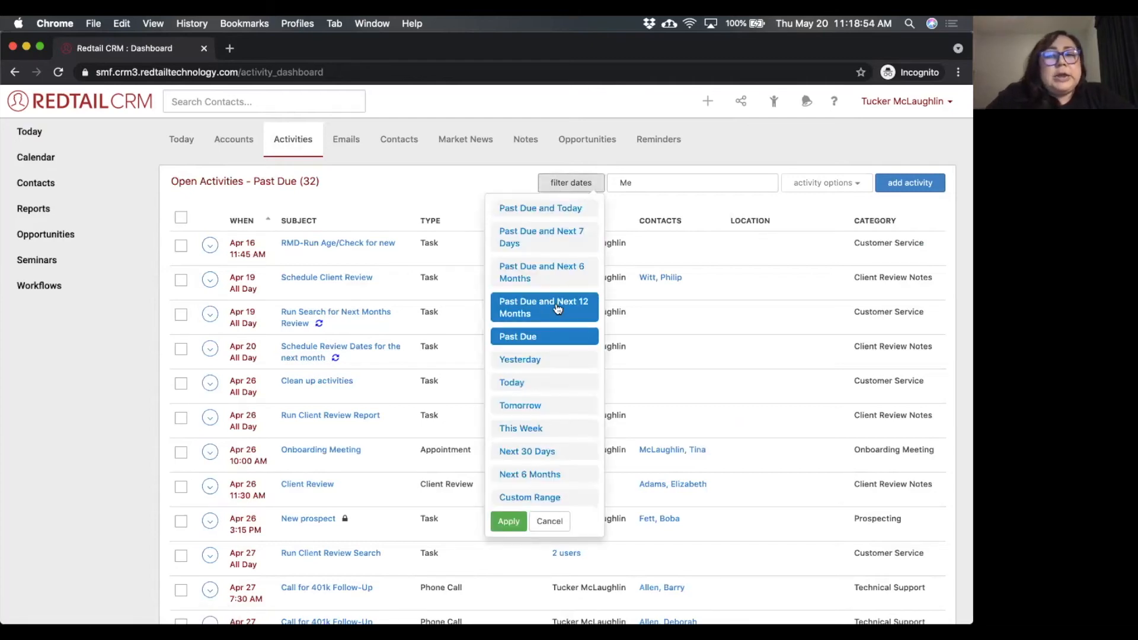
scroll(554, 298, "down", 5)
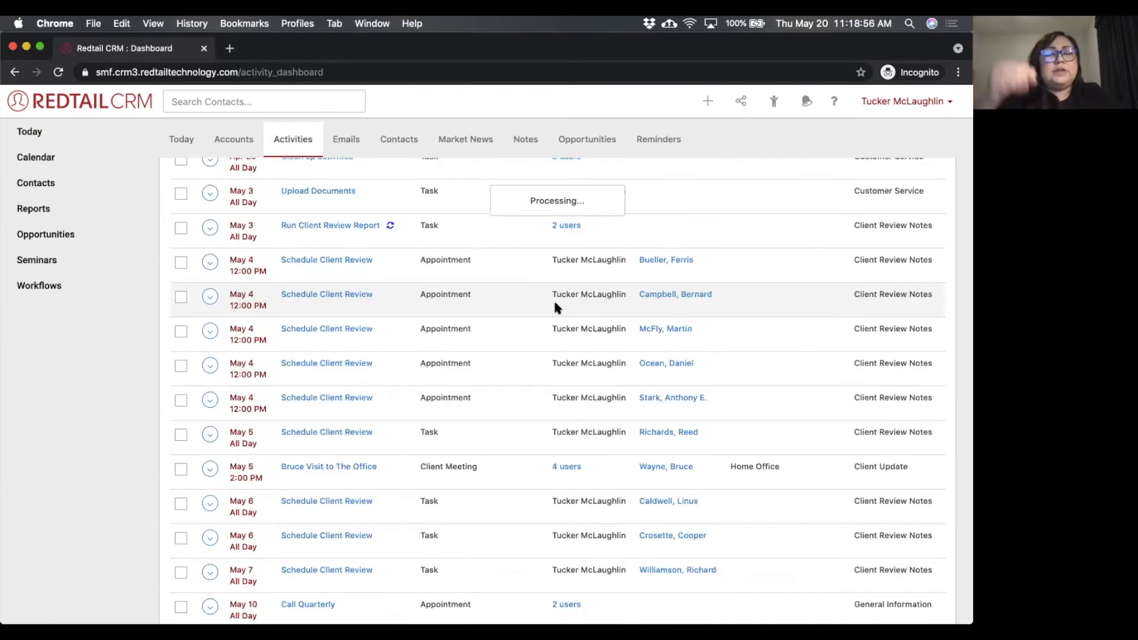
scroll(553, 300, "up", 6)
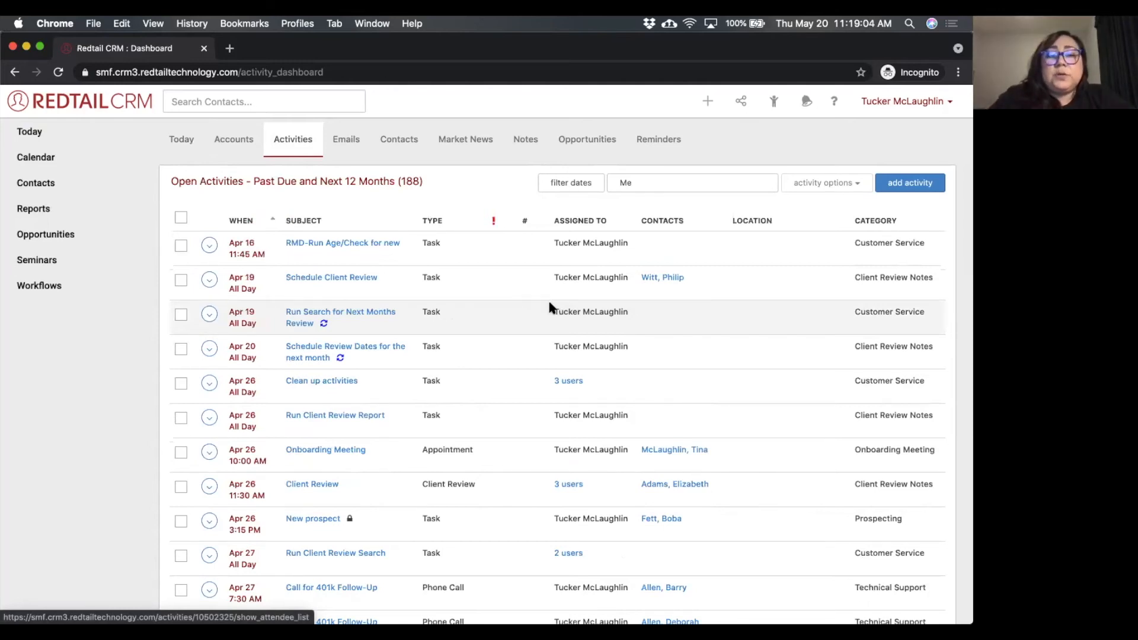
left_click(209, 245)
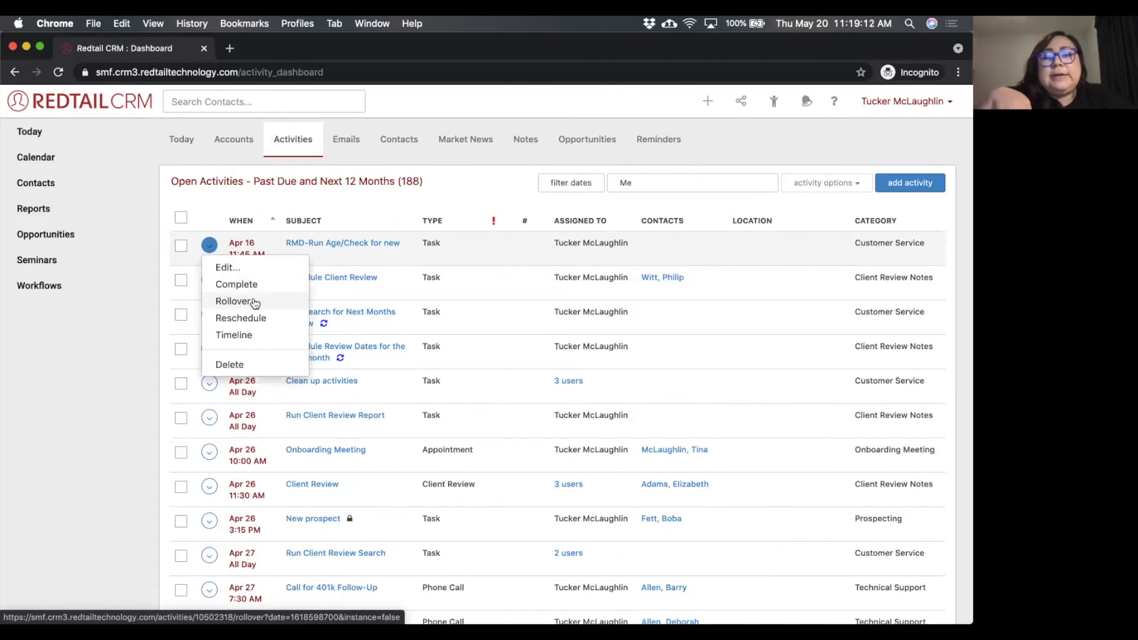
left_click(658, 182)
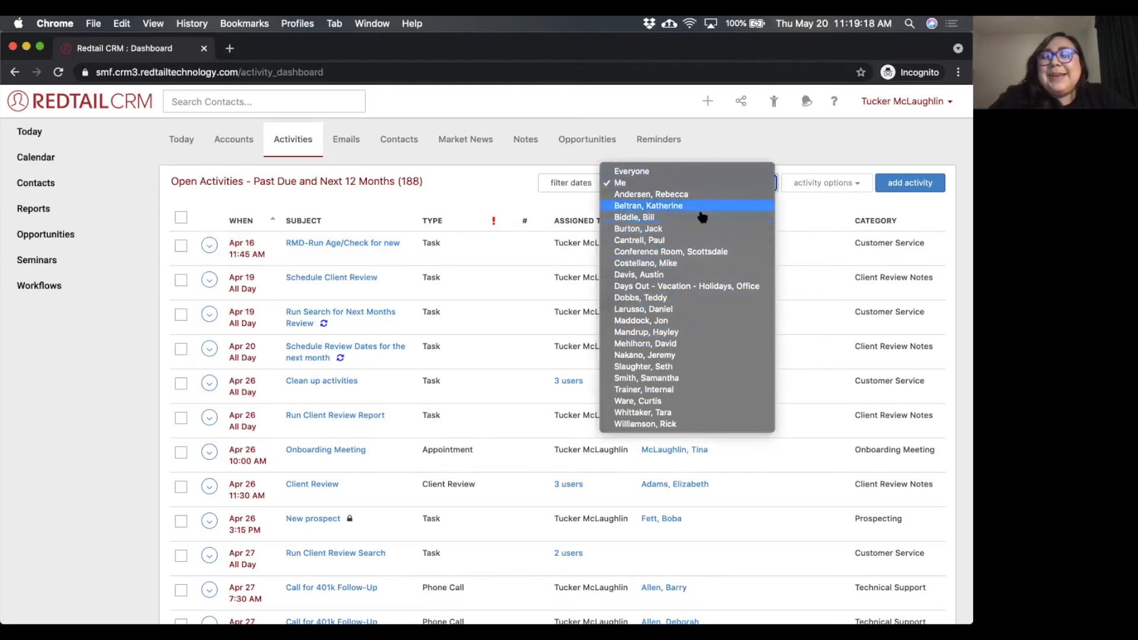
left_click(688, 229)
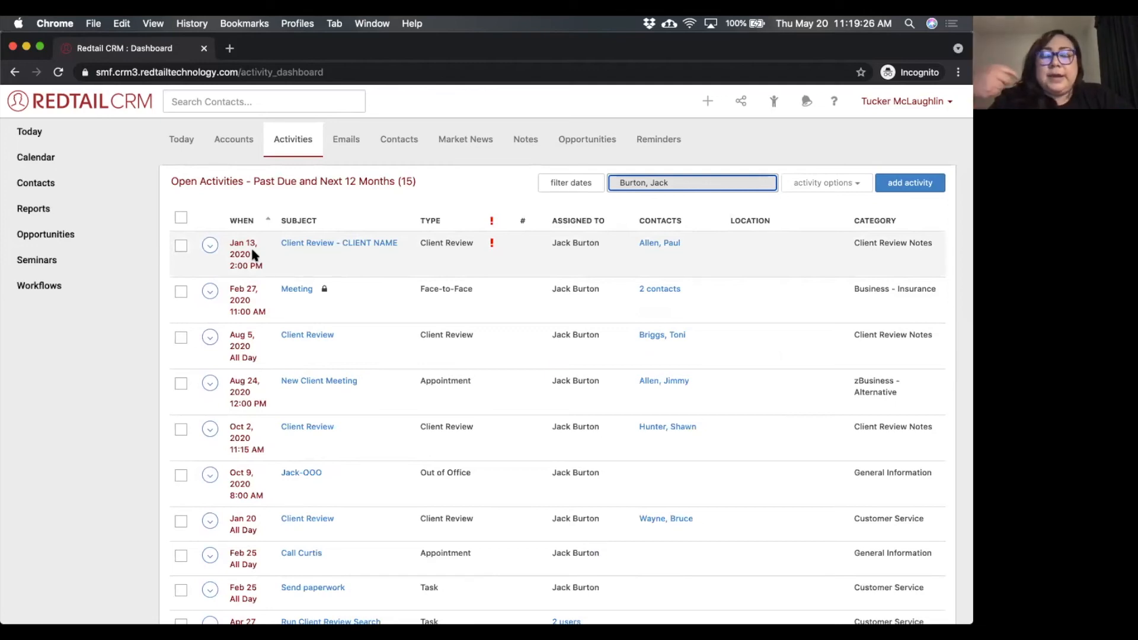
Select the Jan 13, 2020 Client Review and examine the Reassign user choices and other bulk activity actions without applying any.
left_click(181, 245)
left_click(841, 183)
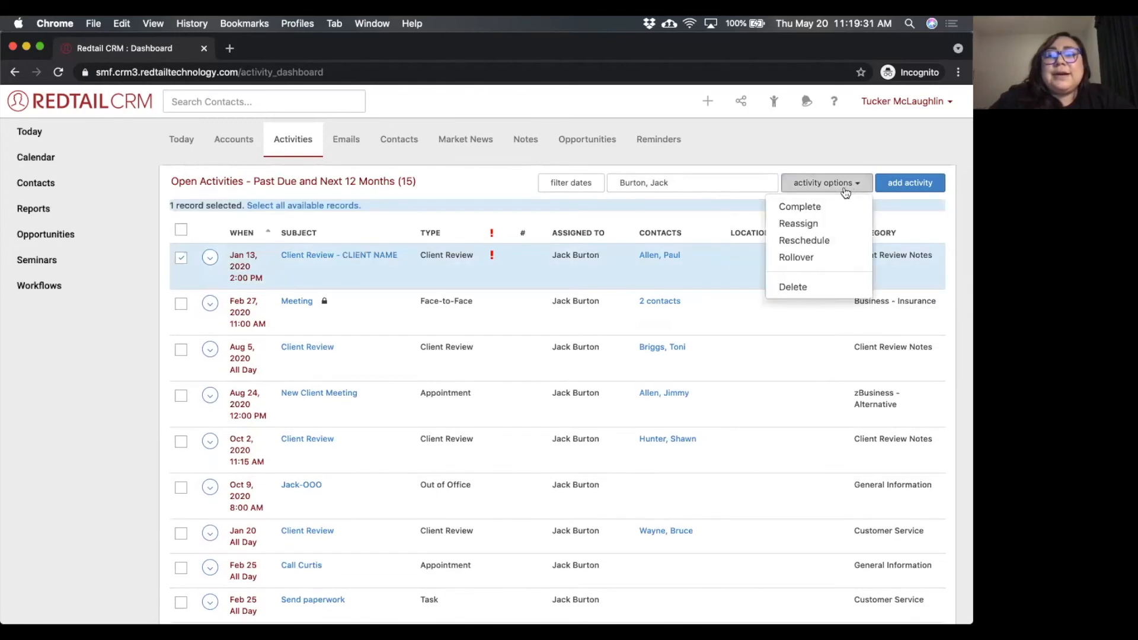
left_click(813, 227)
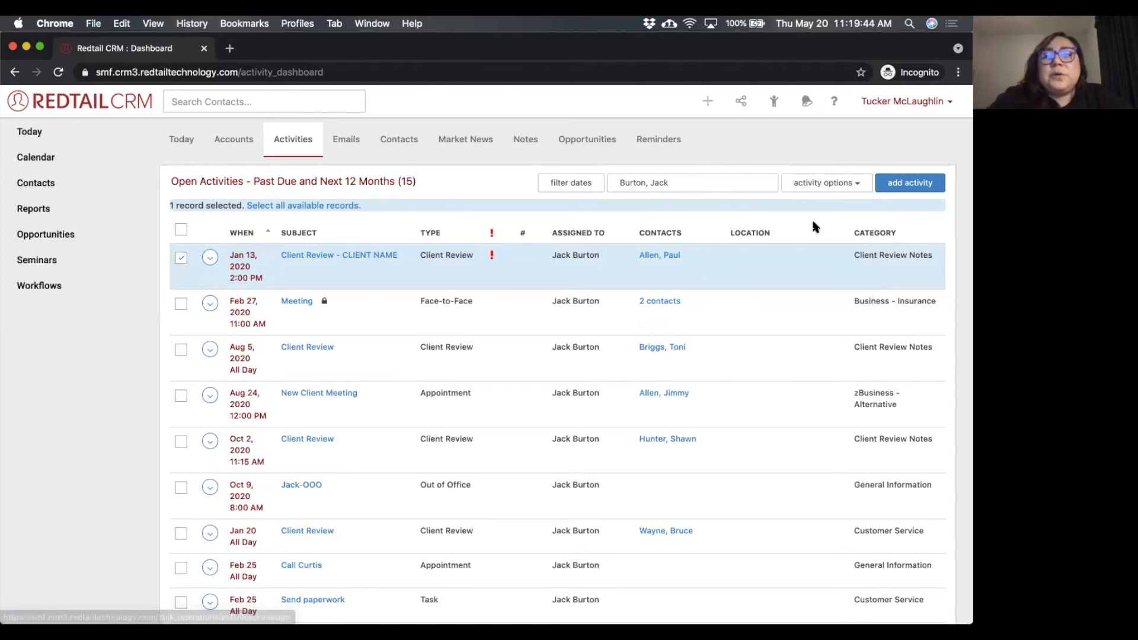
left_click(521, 233)
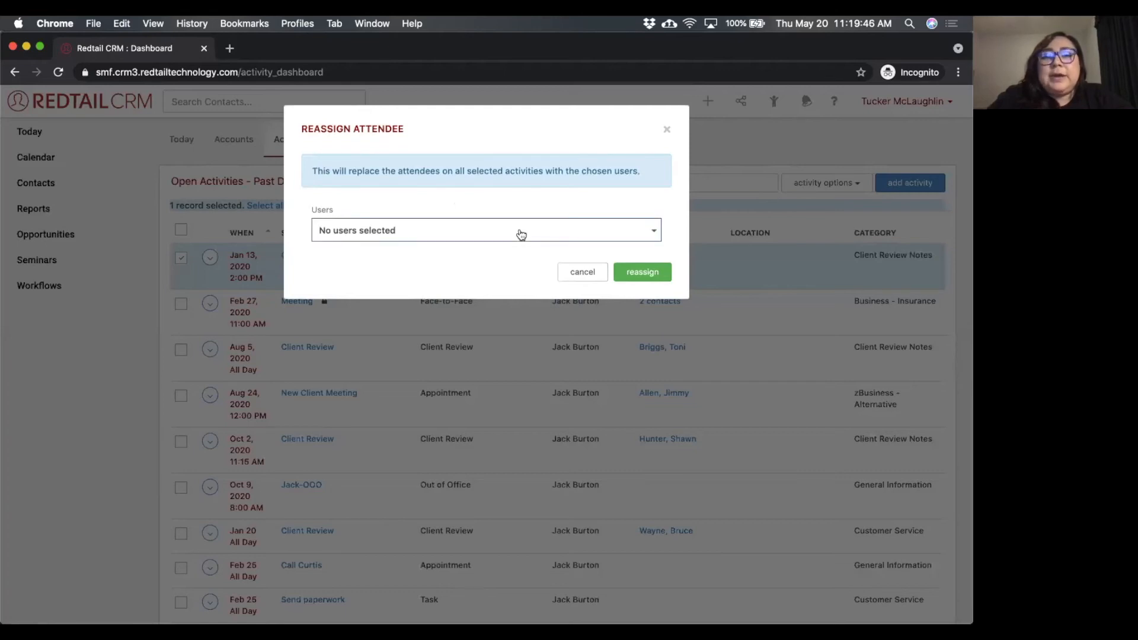
left_click(667, 129)
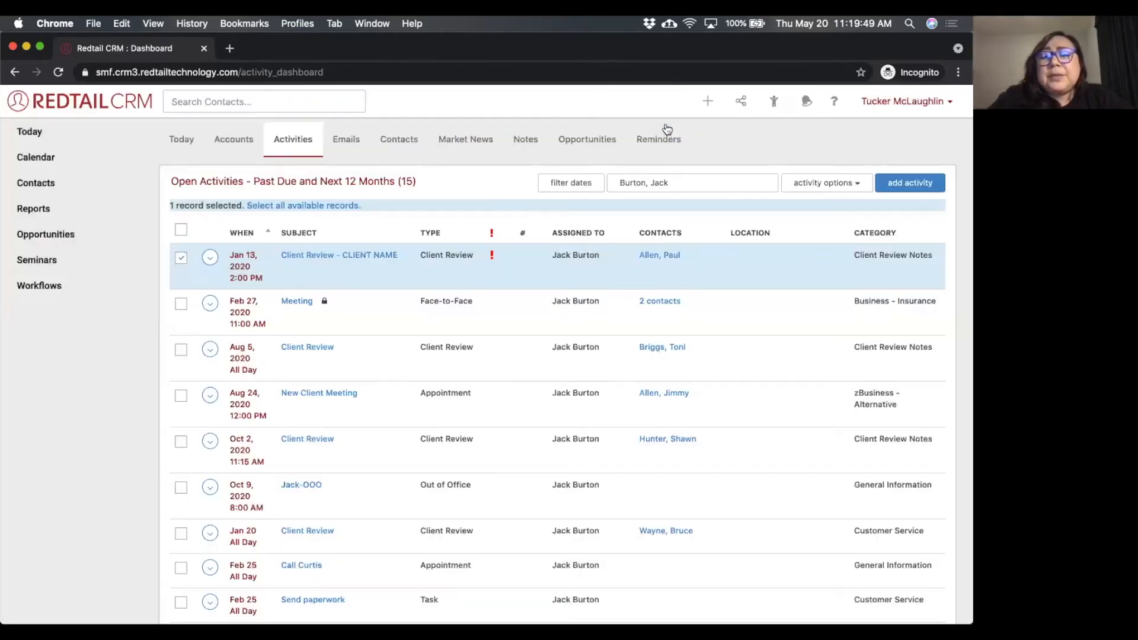
left_click(814, 185)
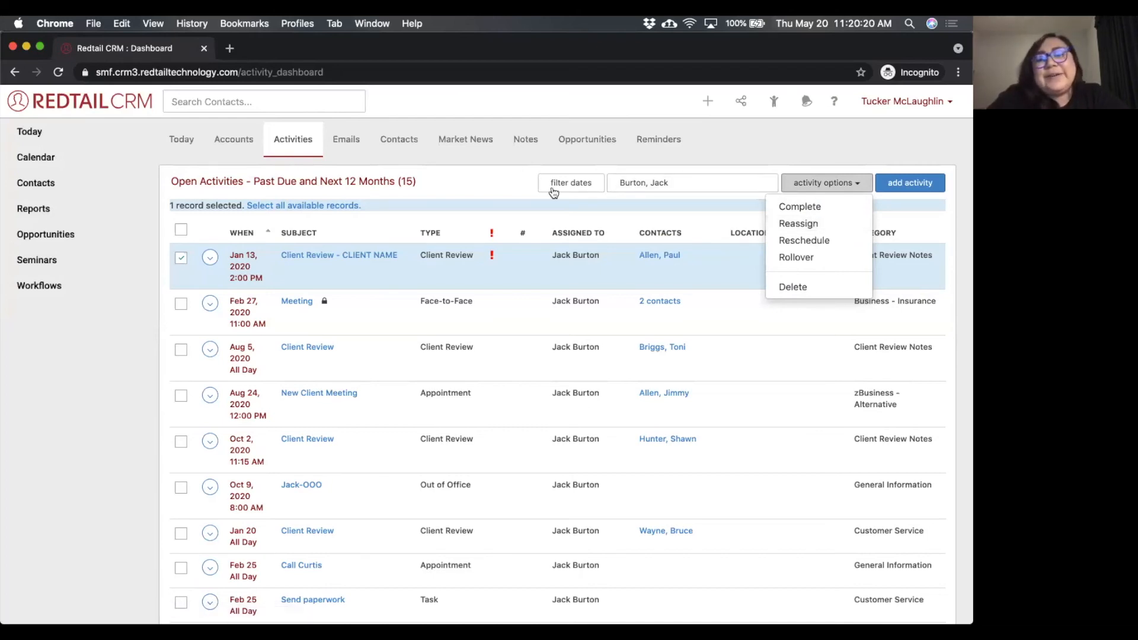
left_click(498, 187)
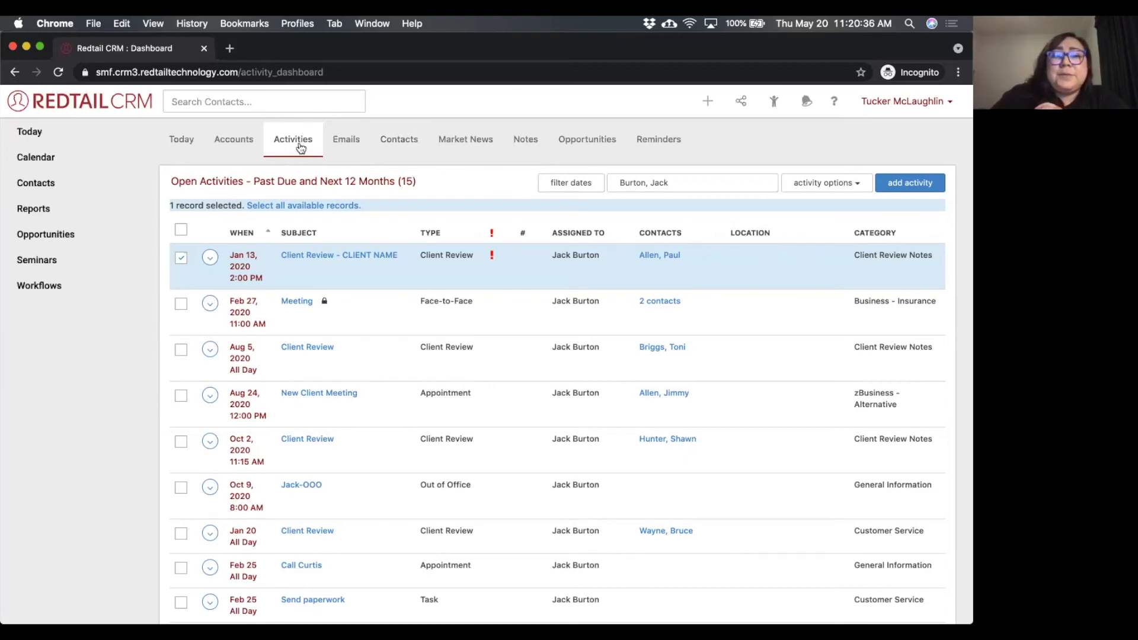
Return to the Today dashboard and view the template option in a new activity form, closing it without creating anything.
left_click(41, 132)
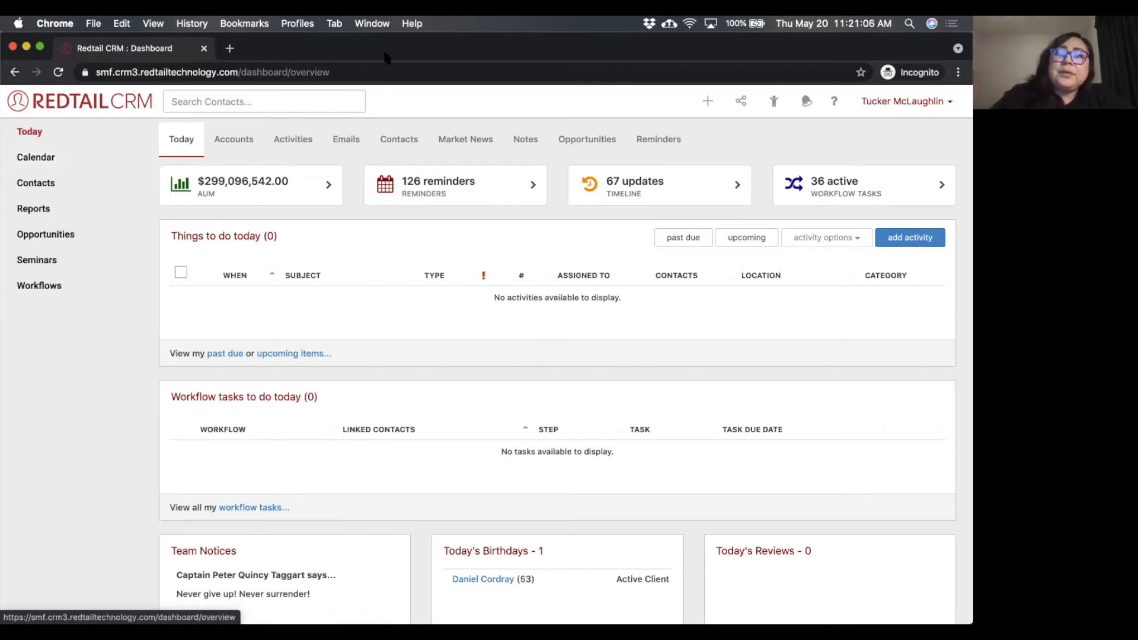
left_click(707, 102)
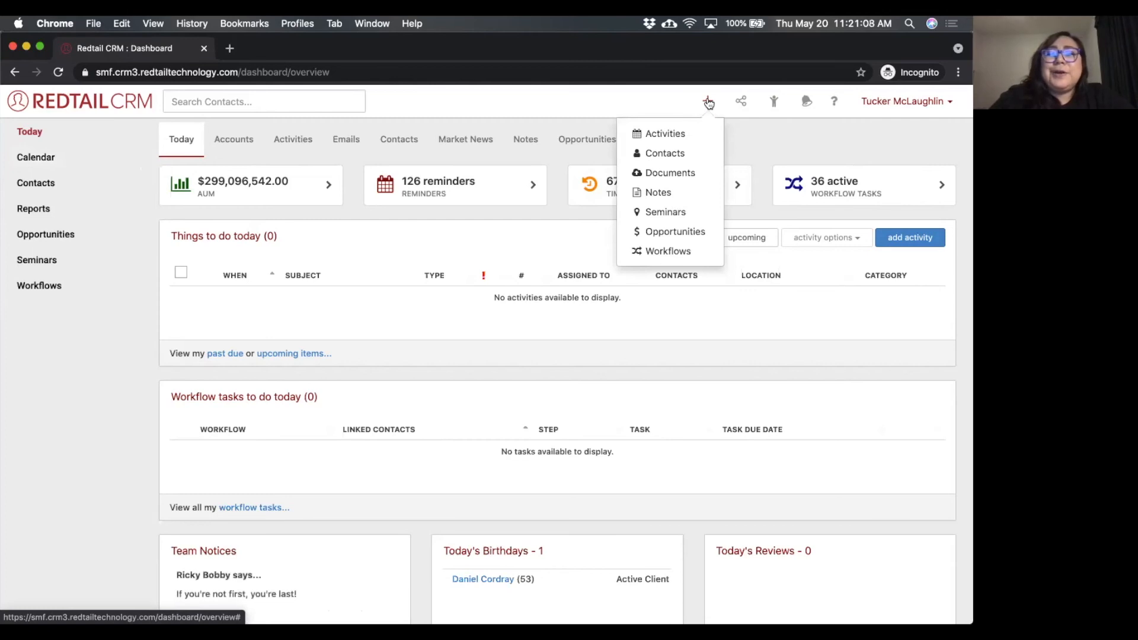
left_click(676, 135)
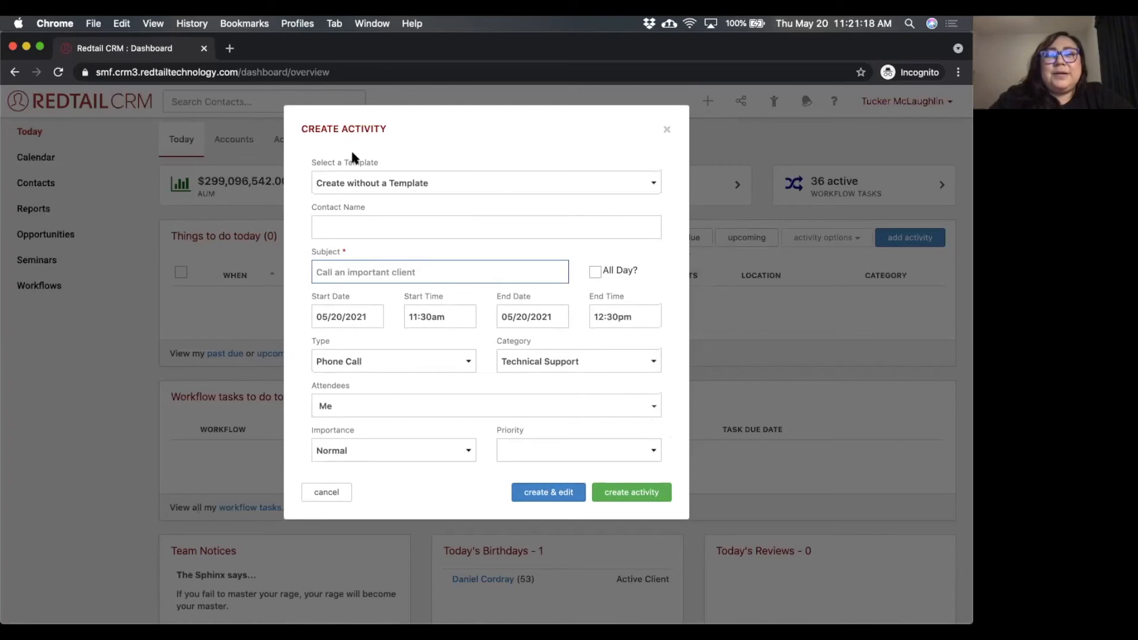
left_click(667, 129)
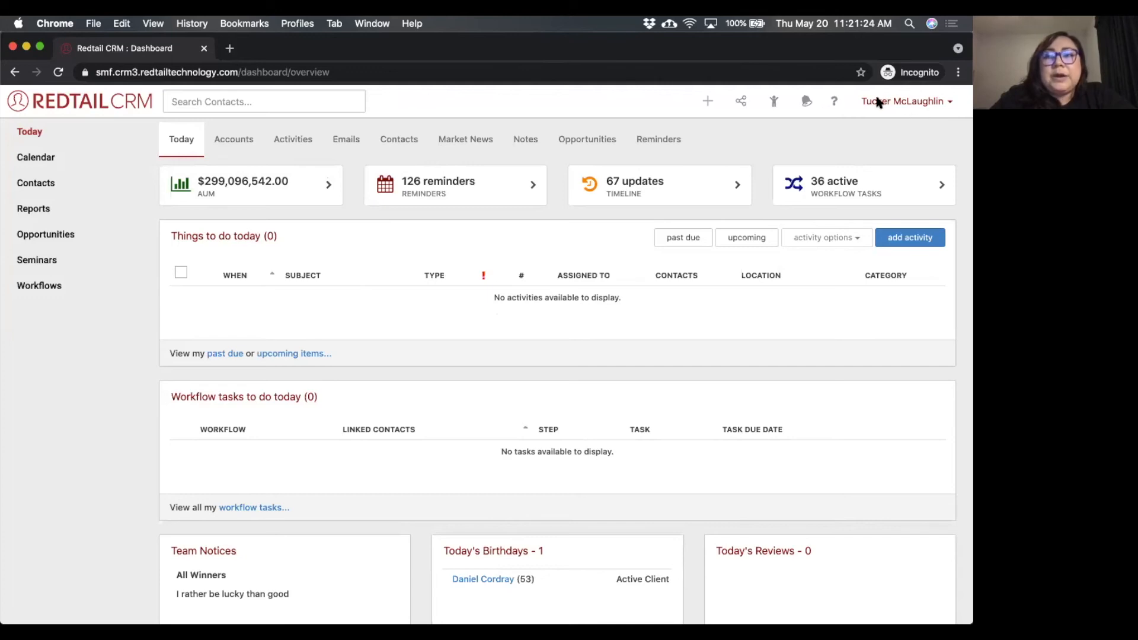
Open the Activity Templates list from the account management page.
left_click(911, 102)
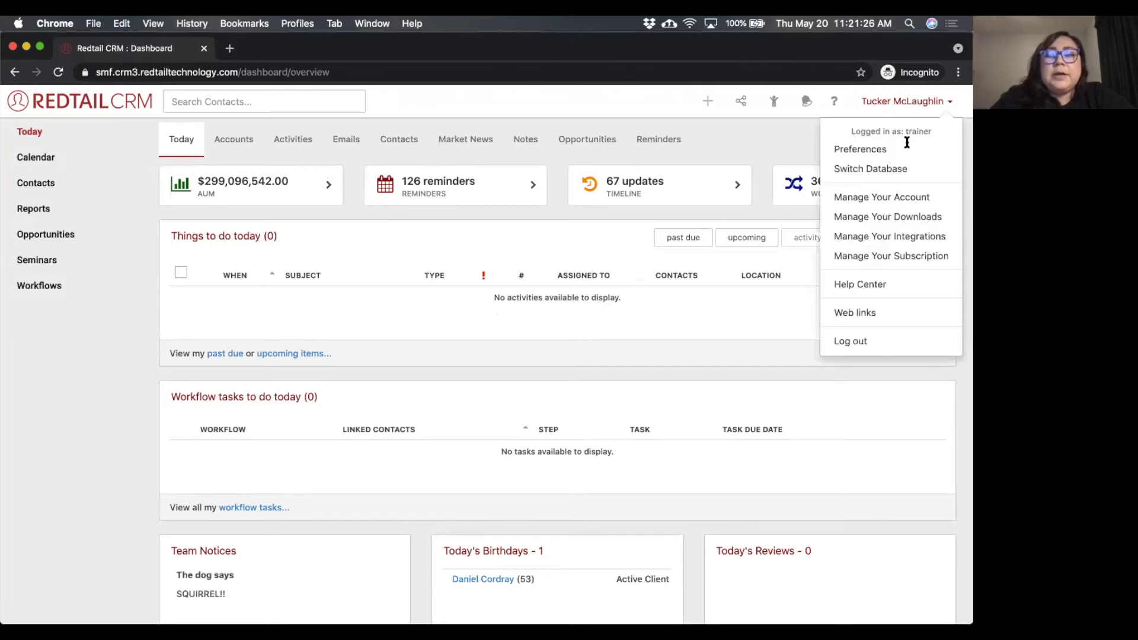
left_click(893, 198)
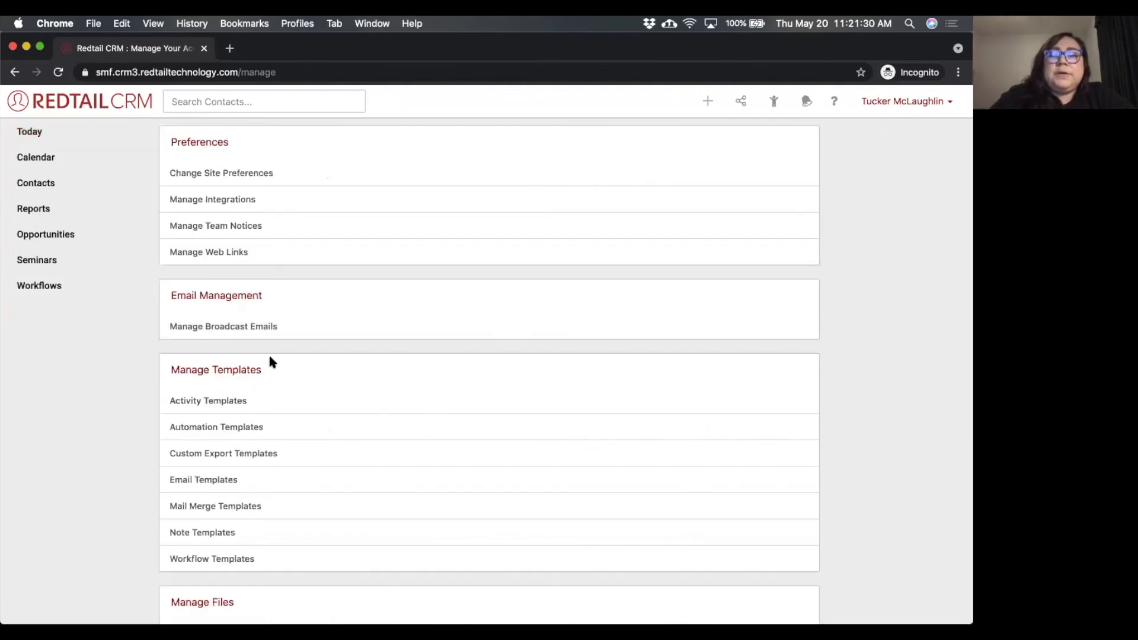
left_click_drag(166, 371, 268, 375)
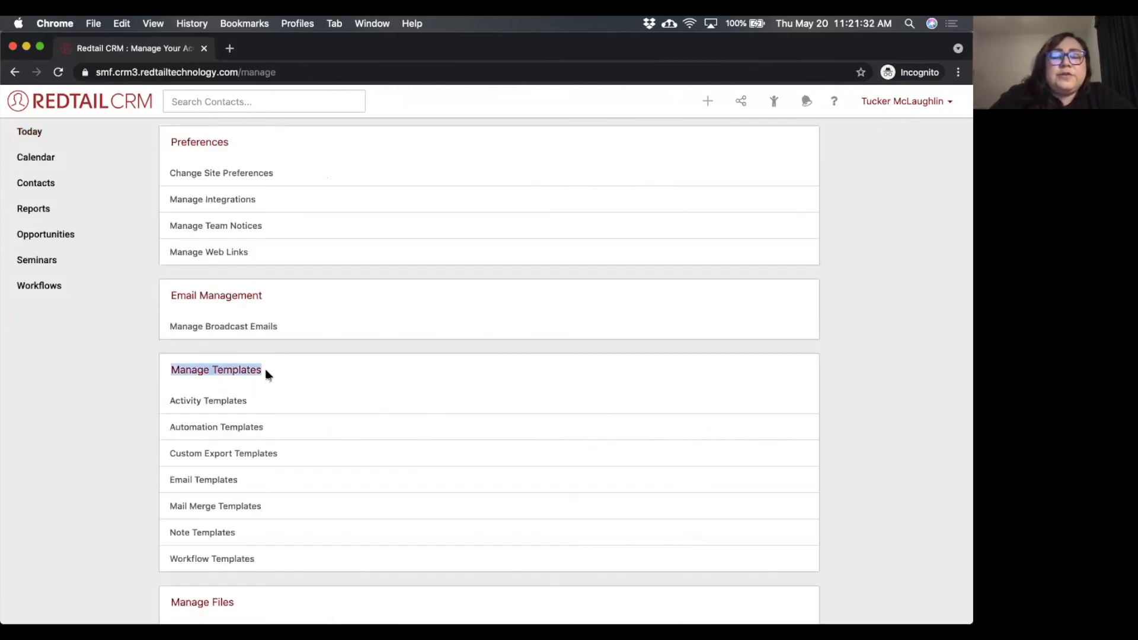
left_click(284, 365)
left_click(220, 401)
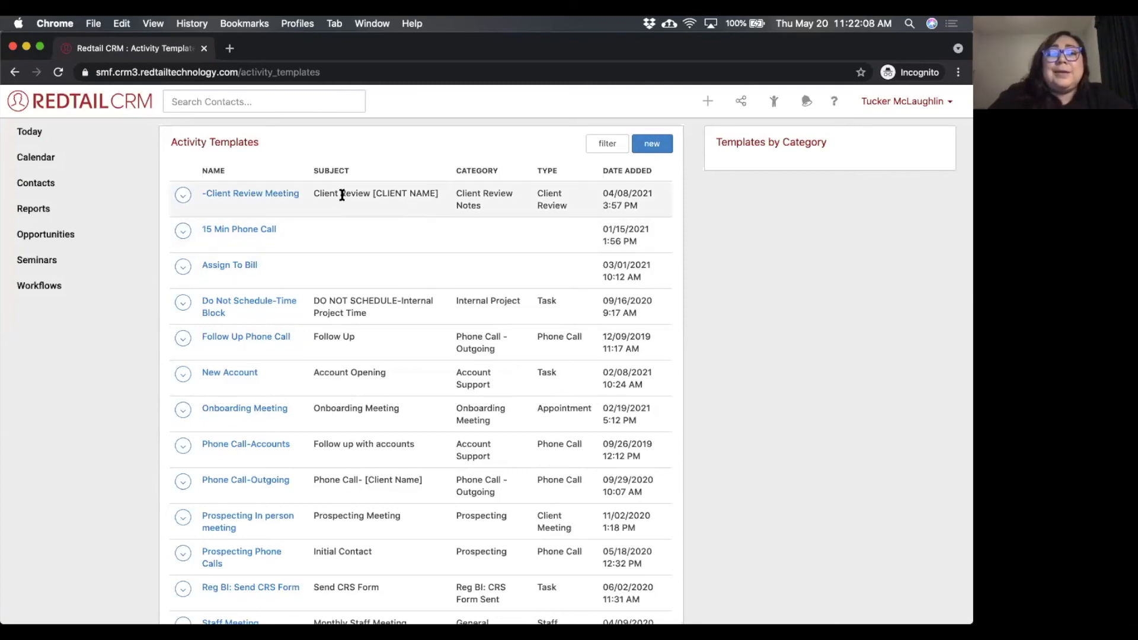
Examine the -Client Review Meeting template's subject, type, category, description and attendee choices, leaving it without changes.
left_click(285, 196)
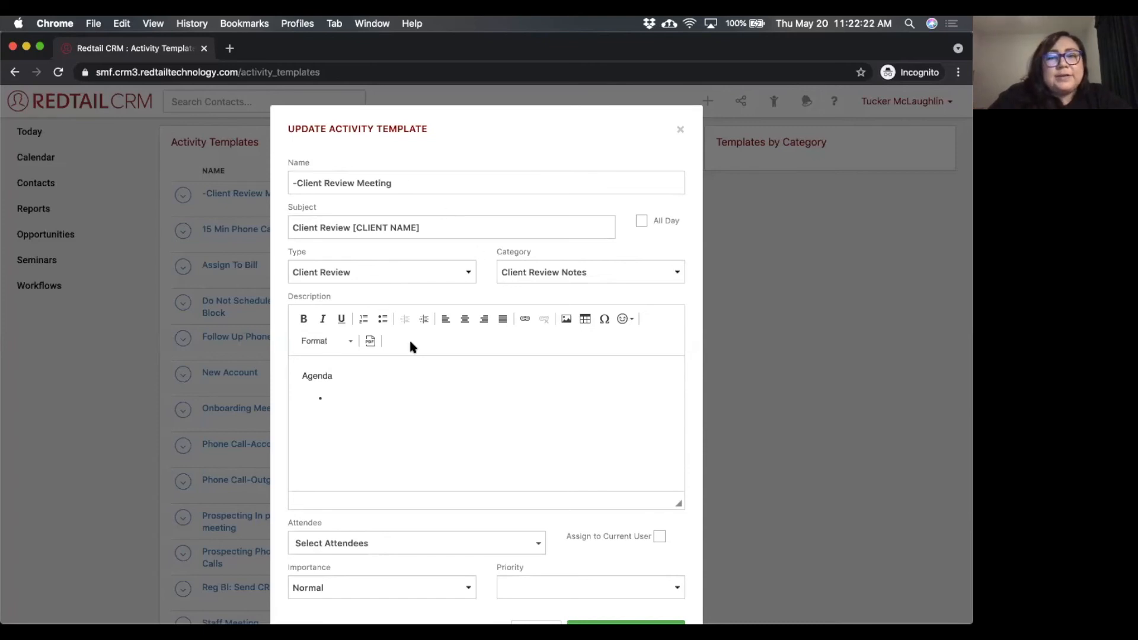
scroll(450, 269, "down", 2)
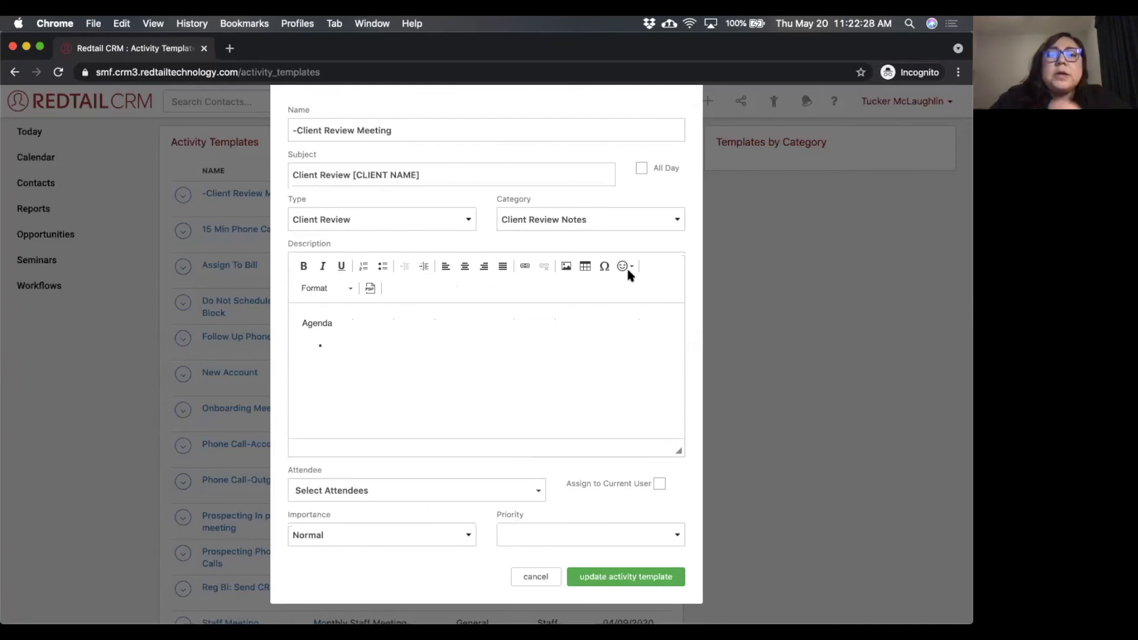
scroll(625, 269, "up", 2)
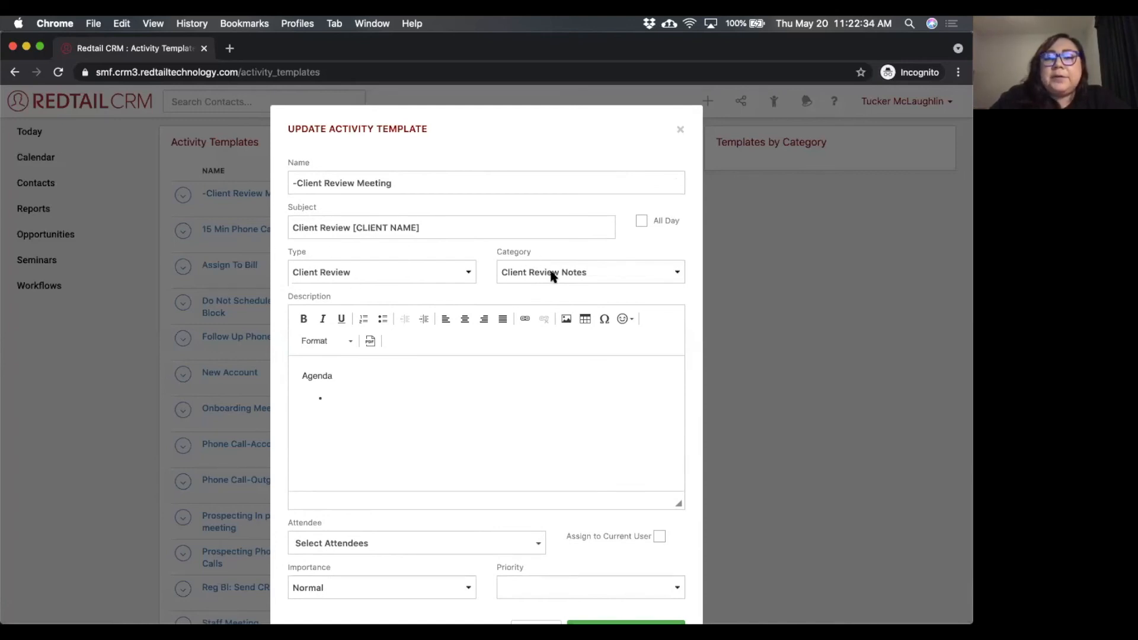
scroll(551, 274, "down", 2)
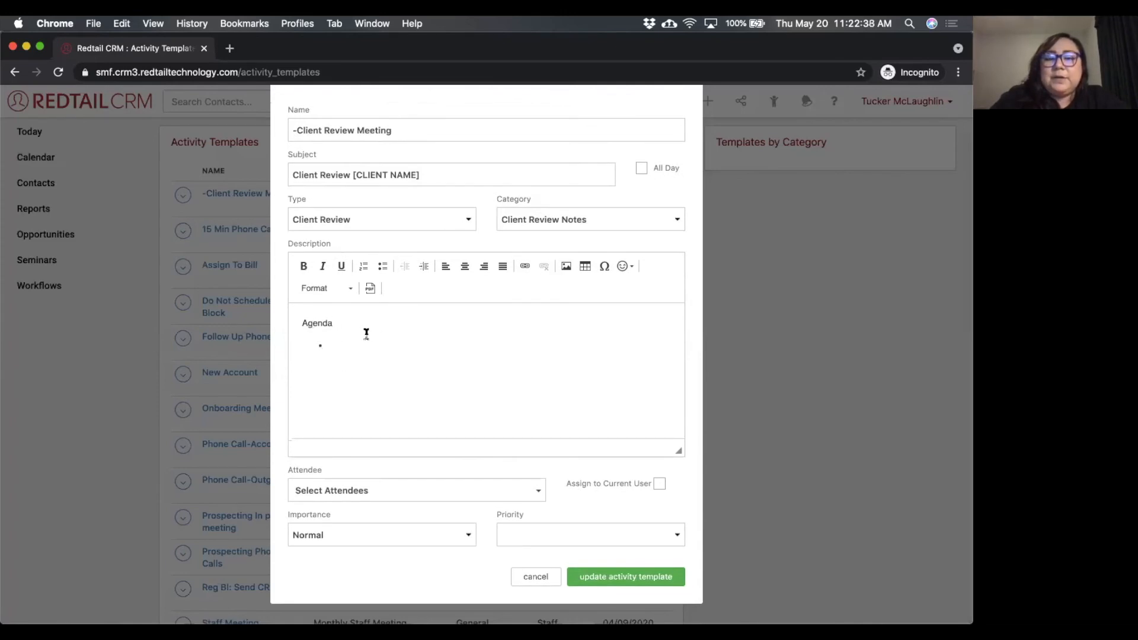
left_click(349, 493)
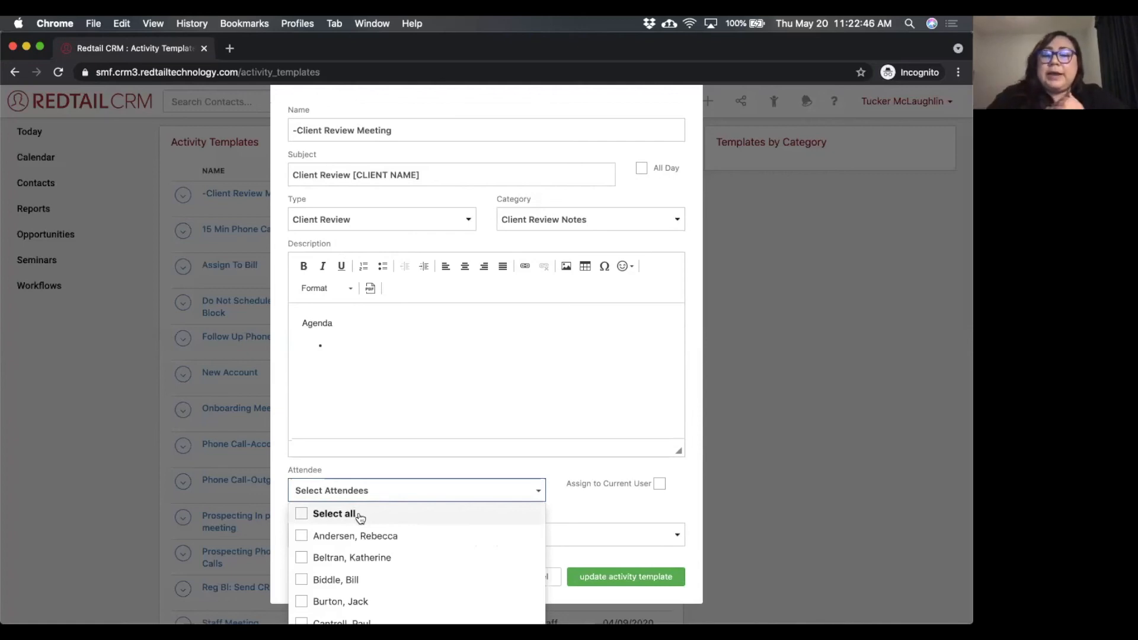
left_click(560, 500)
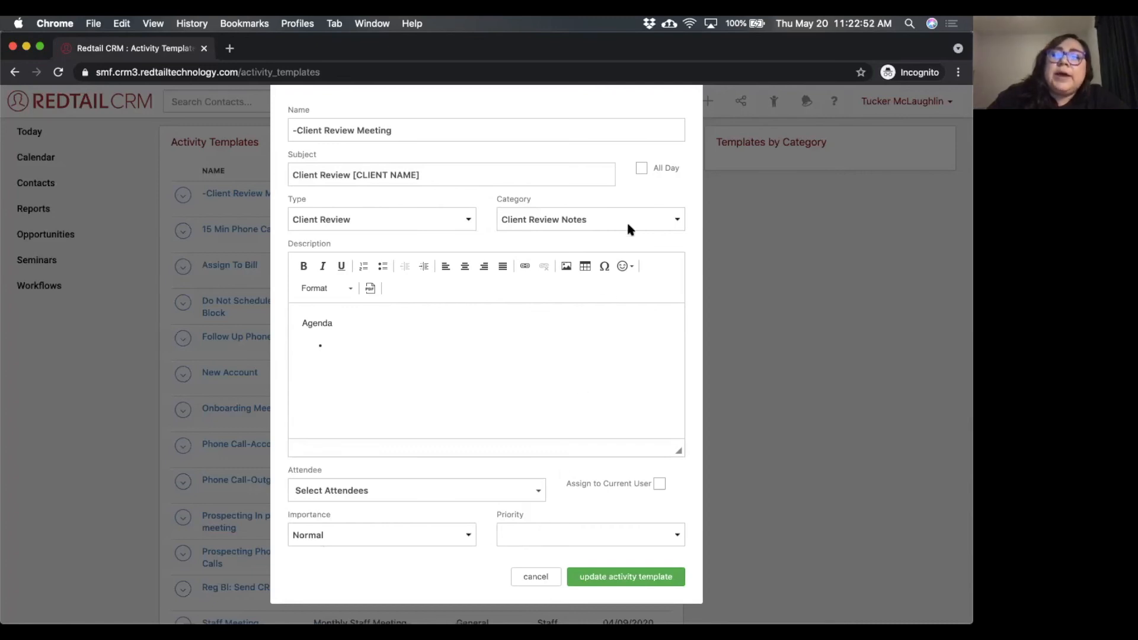
left_click(536, 576)
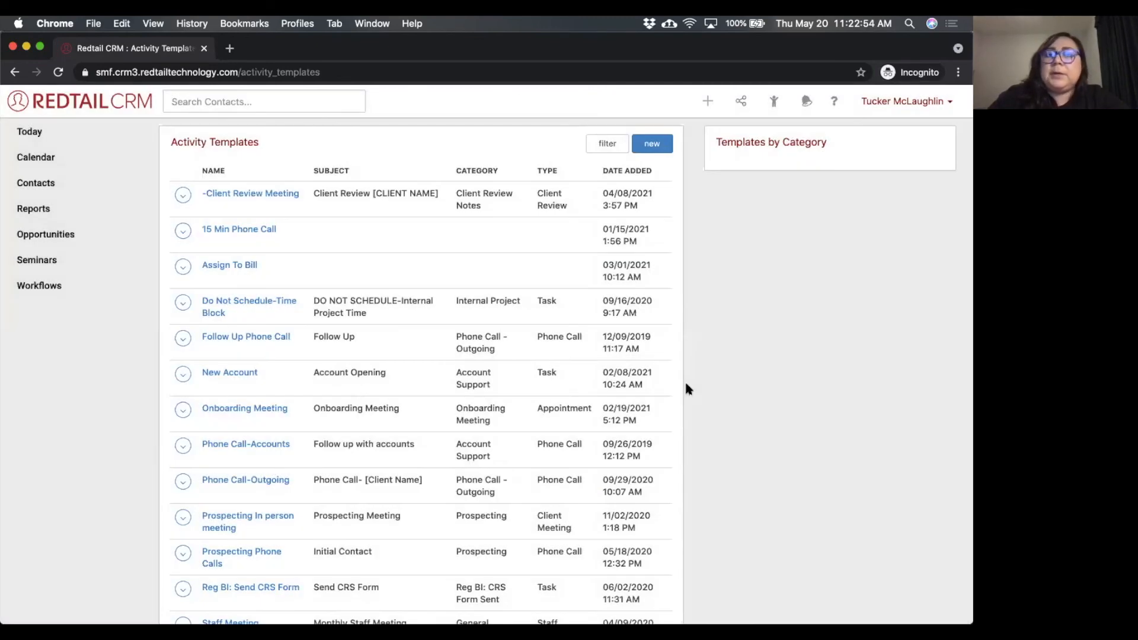
Start a new activity from the -Client Review Meeting template and check its prefilled subject, type and category.
left_click(708, 102)
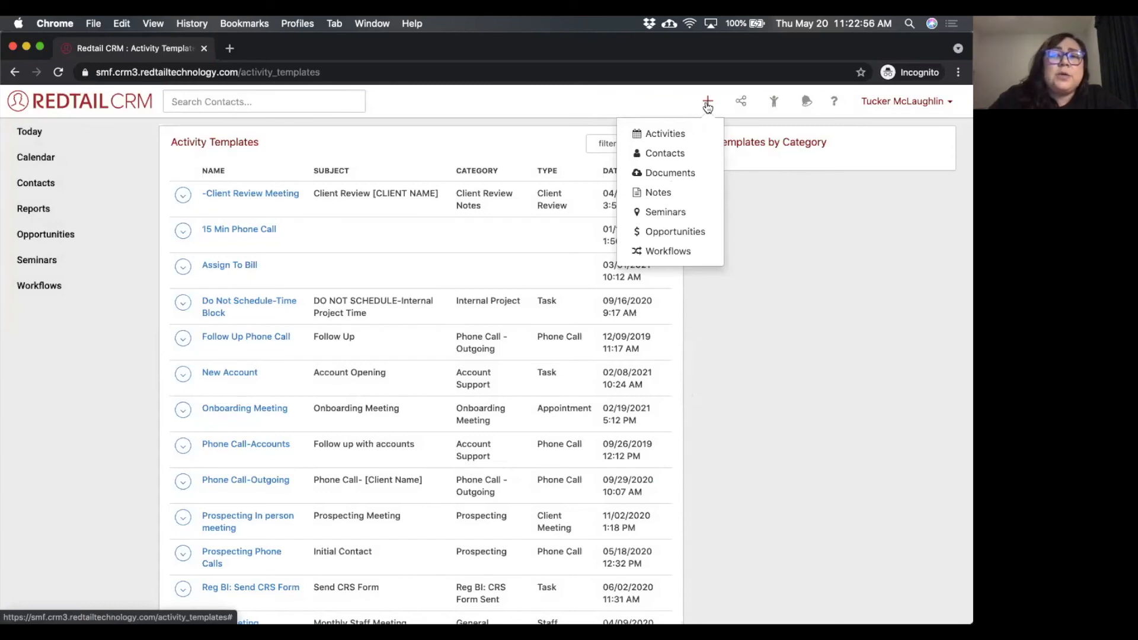
left_click(686, 133)
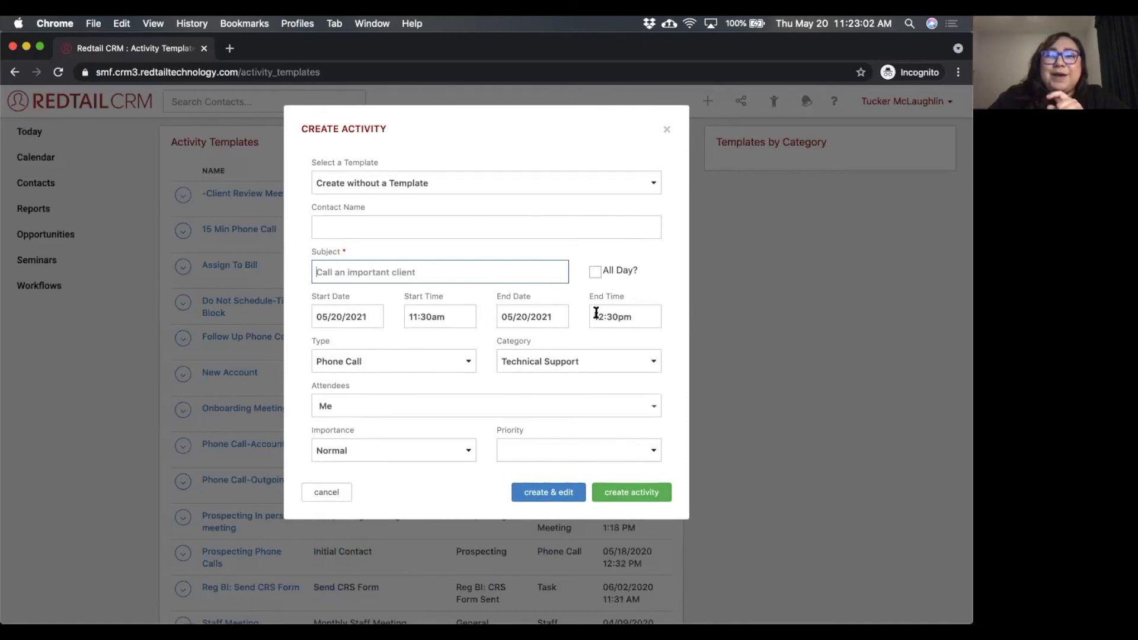
left_click(422, 184)
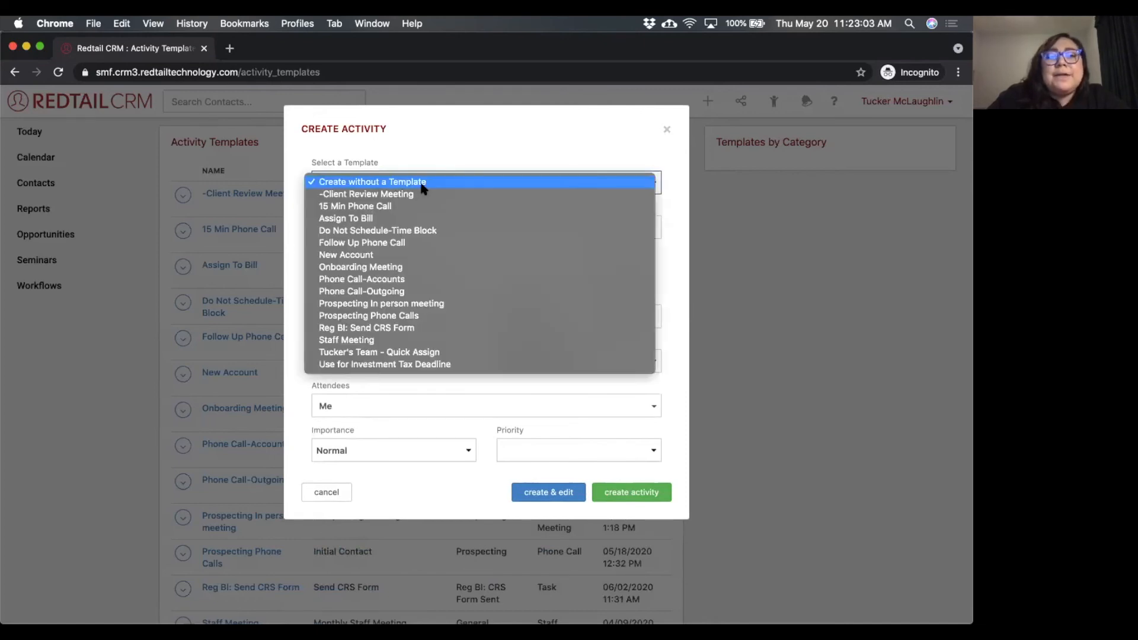
left_click(391, 194)
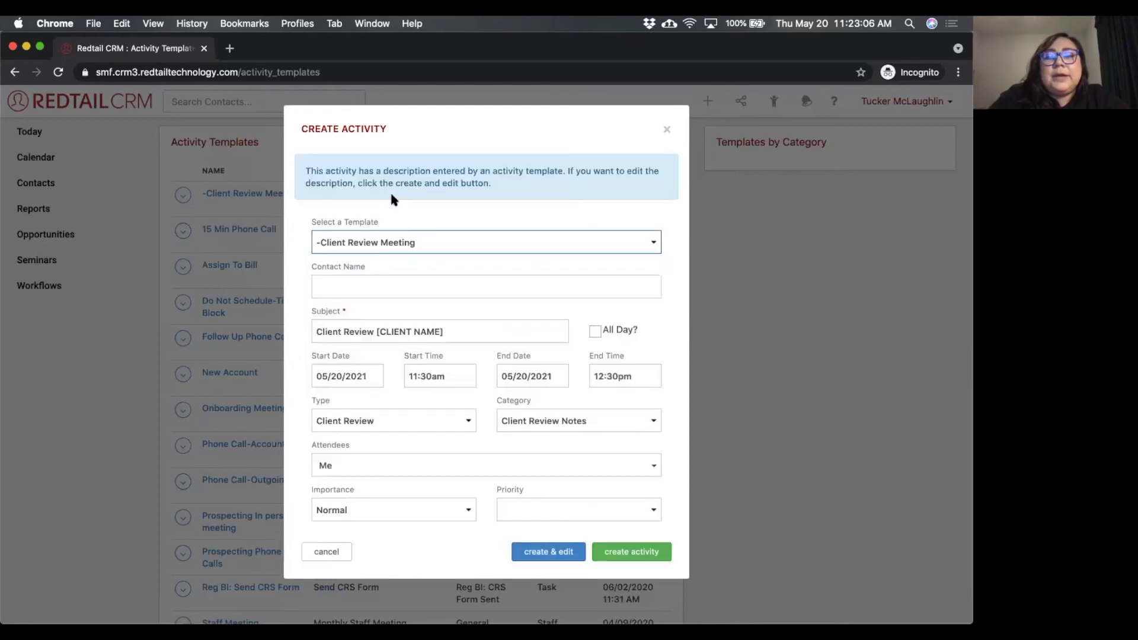
left_click_drag(312, 305, 344, 336)
left_click(311, 398)
left_click_drag(495, 399, 546, 406)
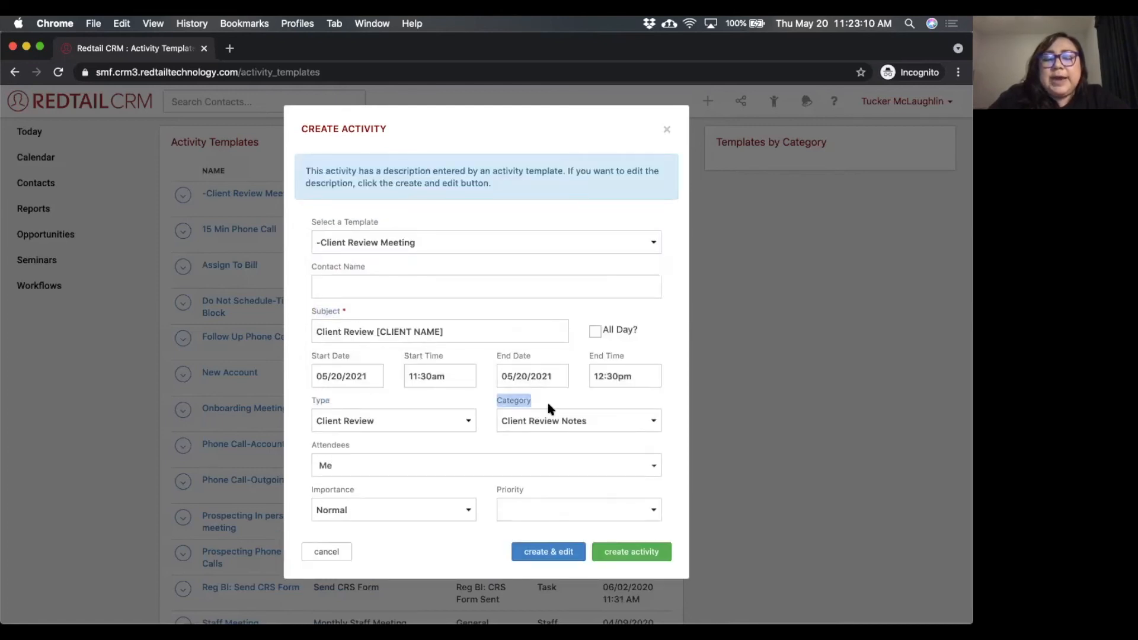
Switch the new activity to the Staff Meeting template and review its prefilled fields.
left_click(435, 242)
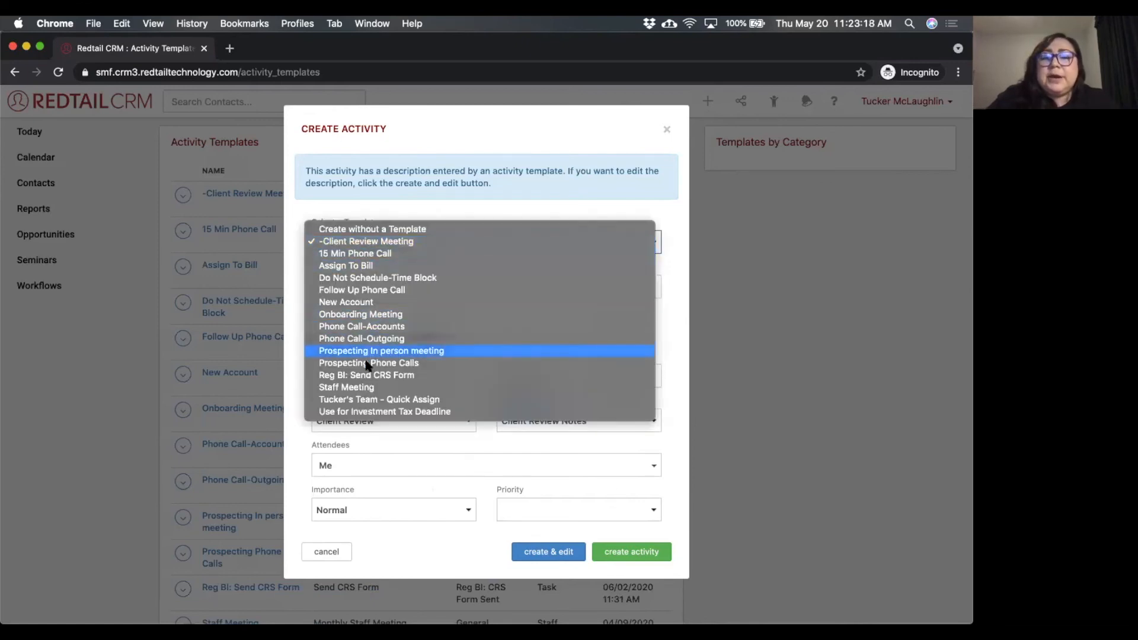
left_click(352, 389)
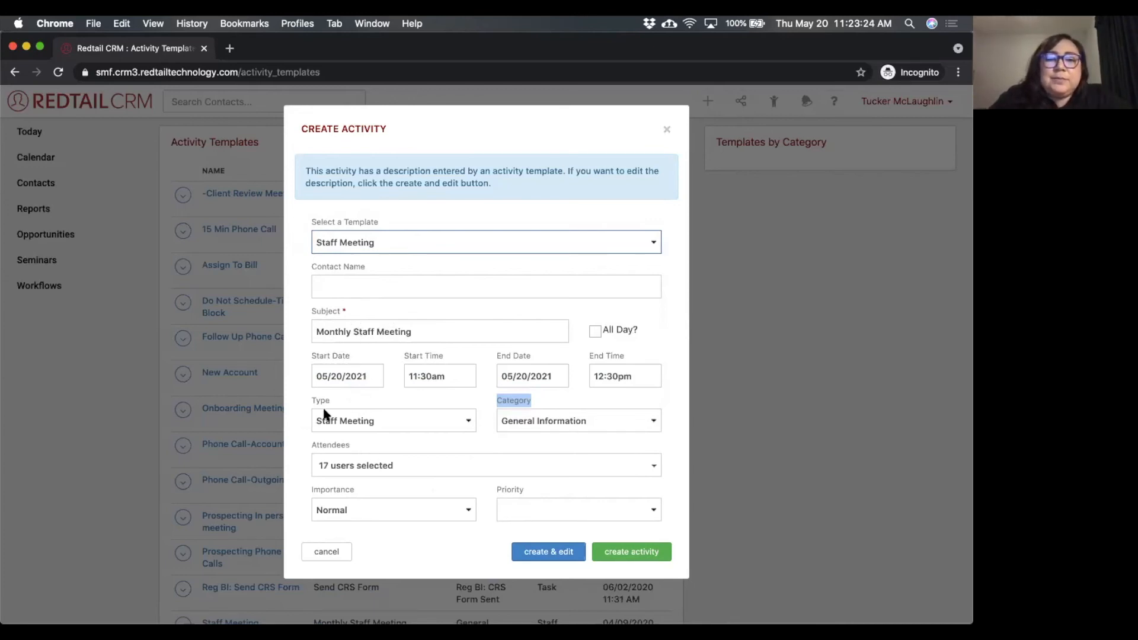
left_click(439, 449)
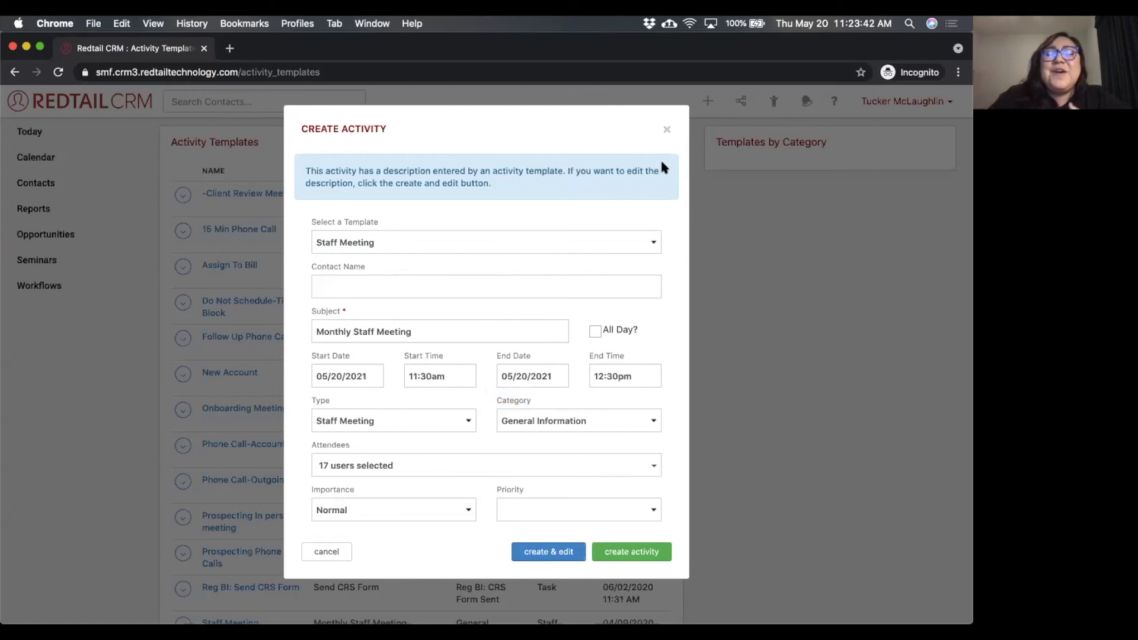
Close the new activity without creating it and open the Activities By Contact report.
left_click(666, 131)
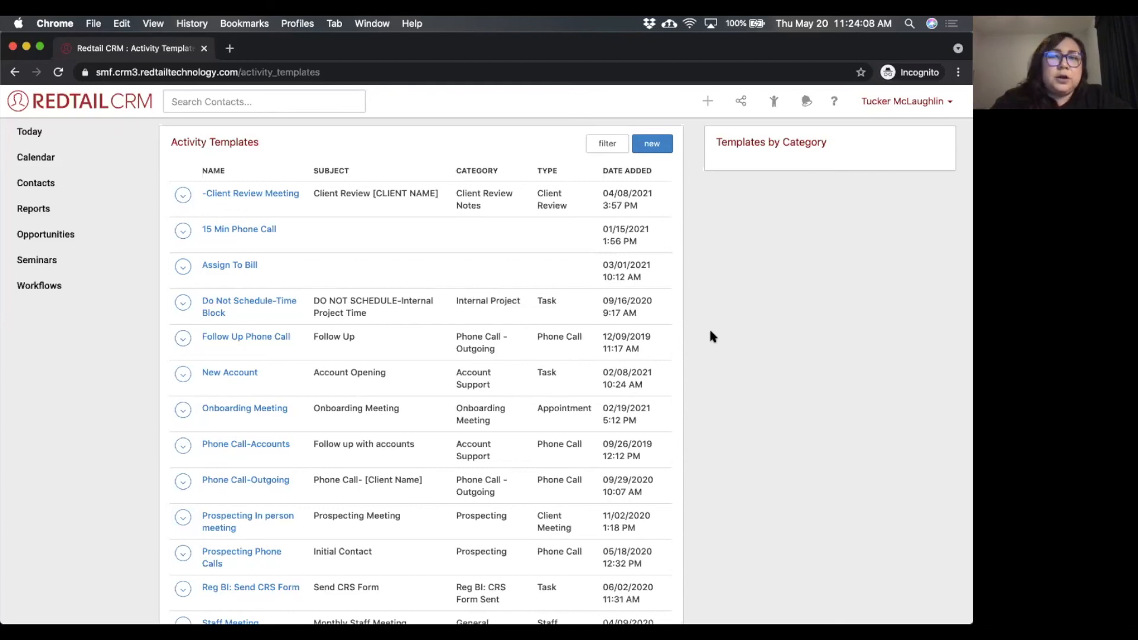
left_click(44, 215)
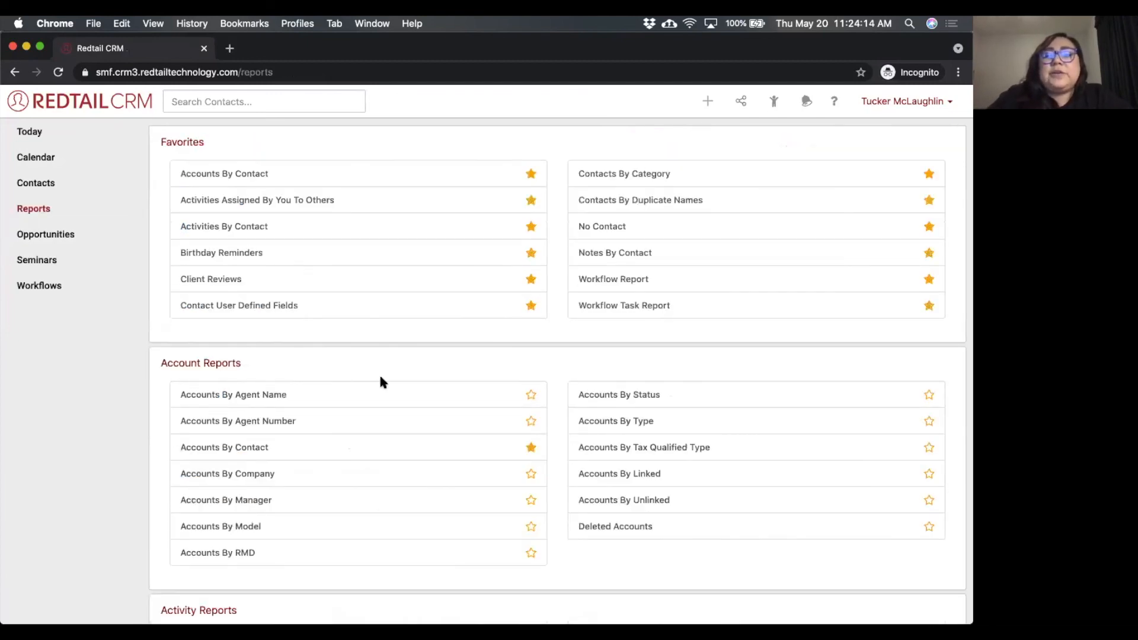
scroll(379, 372, "down", 4)
left_click_drag(265, 400, 154, 401)
left_click(270, 389)
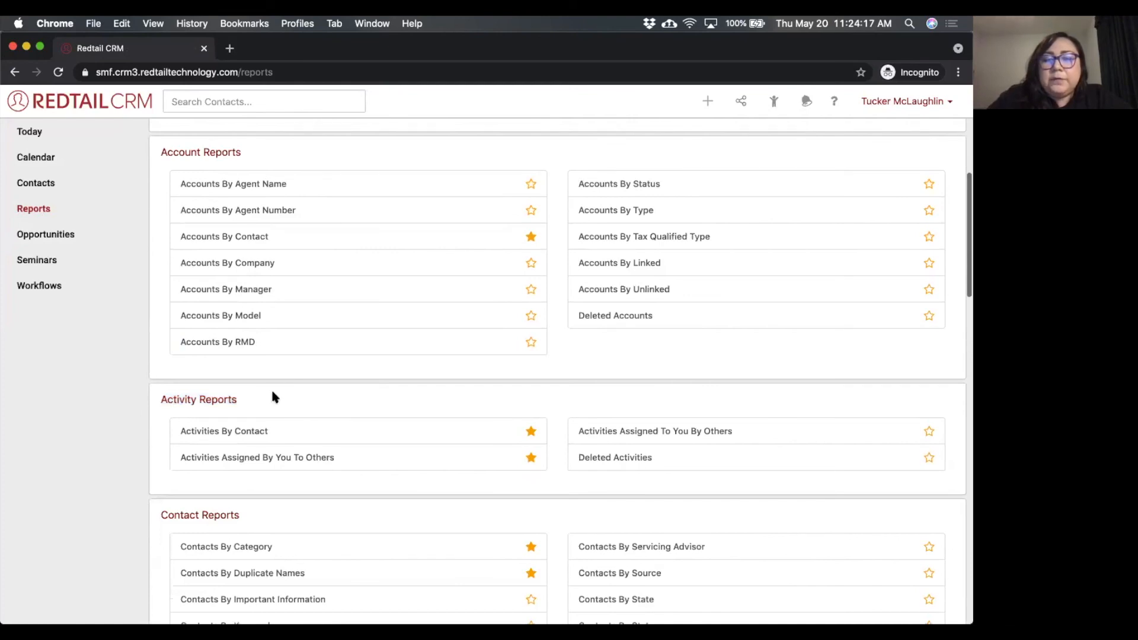
left_click(234, 432)
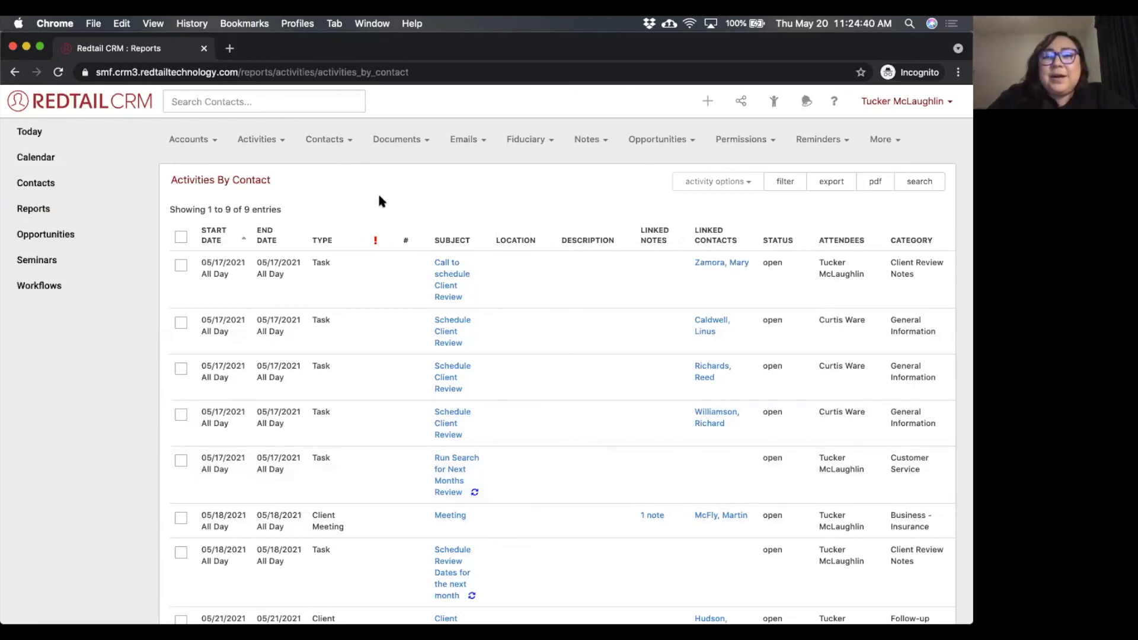
Set the Activities By Contact report's date filter from 01/01/2021 to 04/01/2021.
left_click(791, 185)
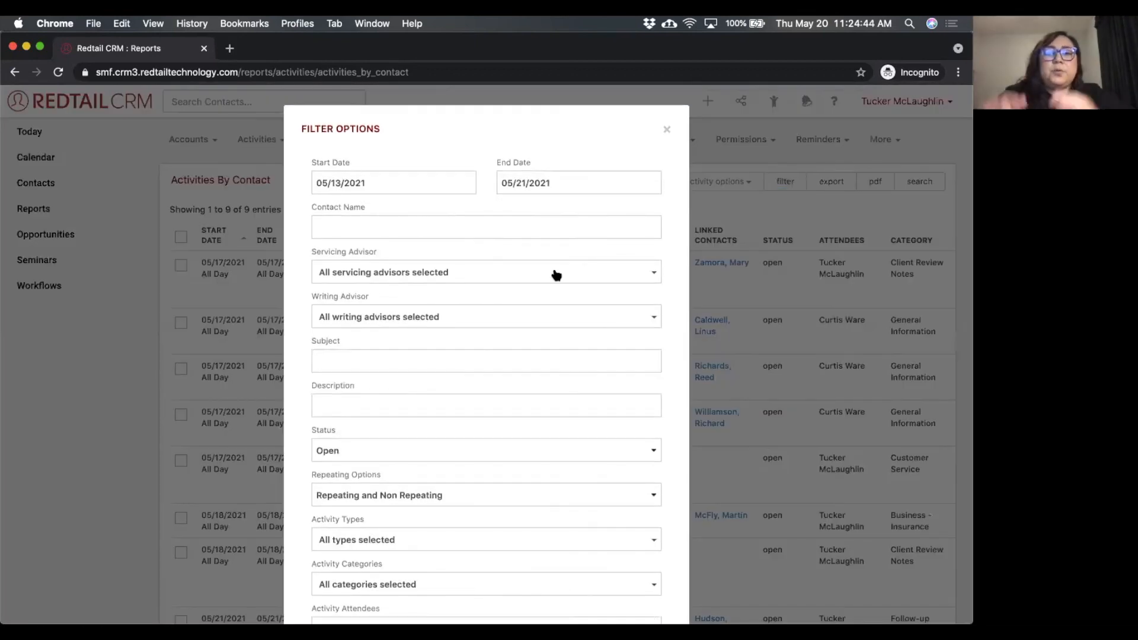
left_click(378, 181)
left_click(384, 209)
left_click(340, 242)
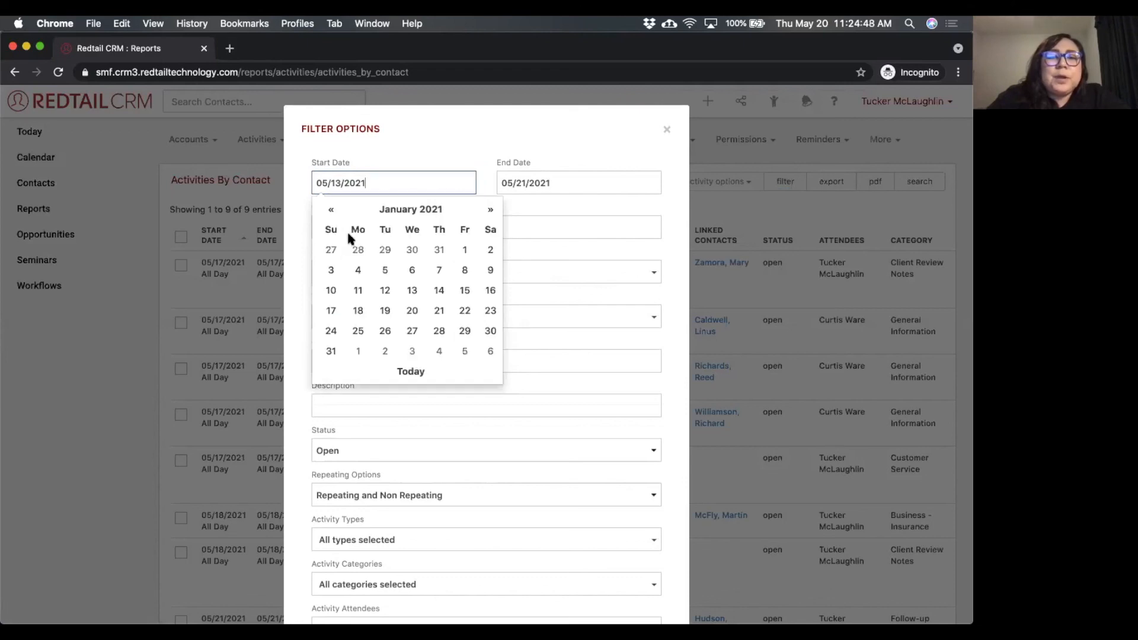
left_click(472, 252)
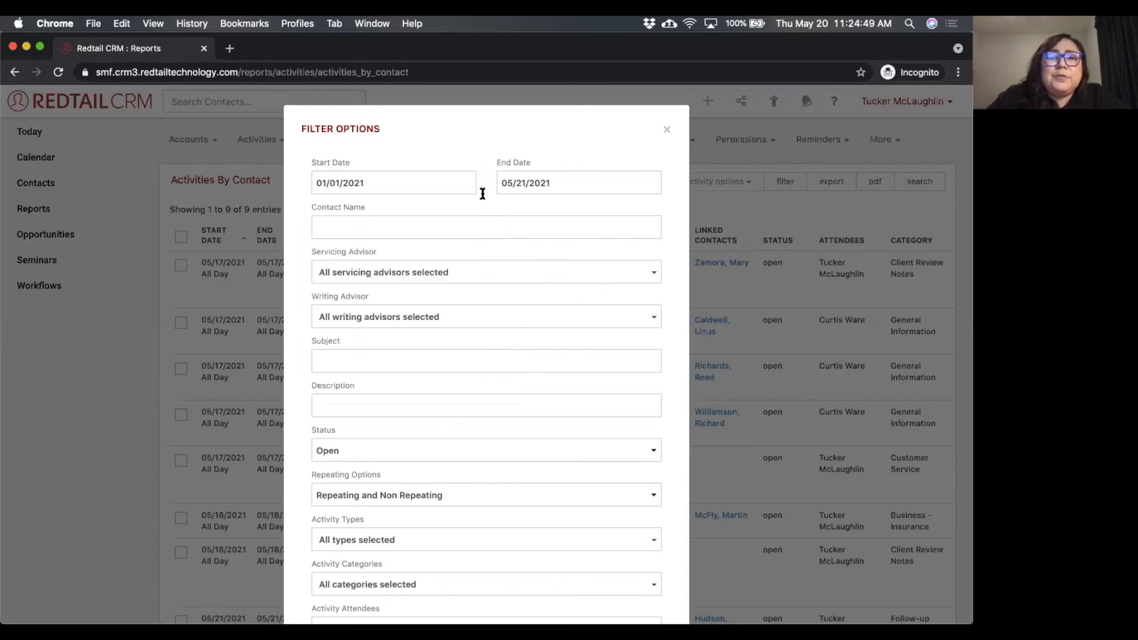
left_click(551, 184)
left_click(585, 208)
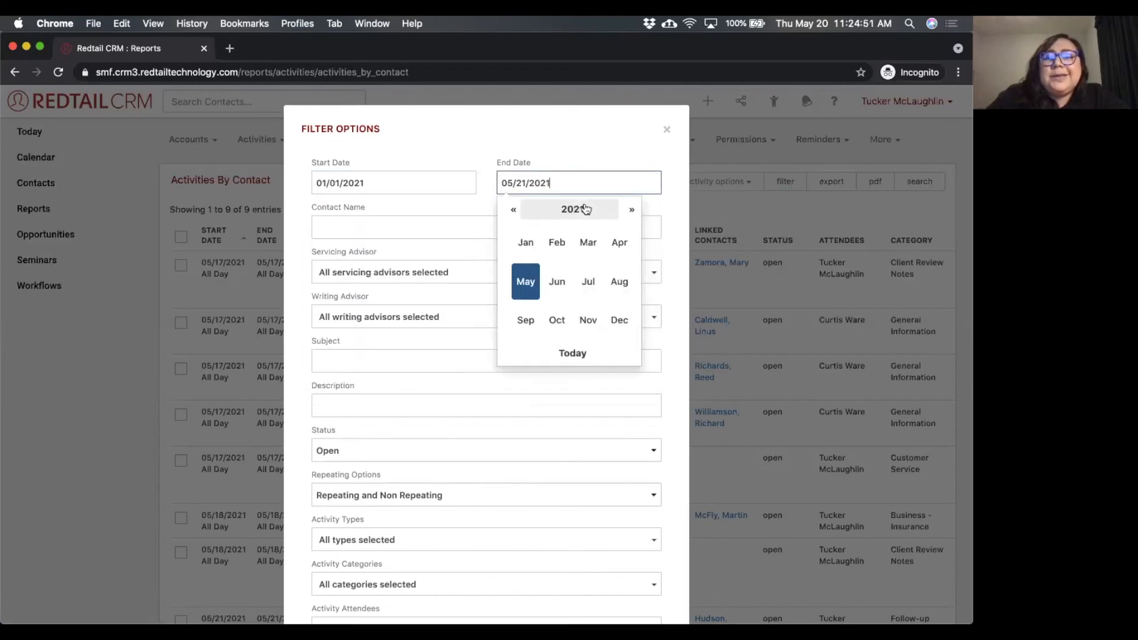
left_click(616, 243)
left_click(624, 250)
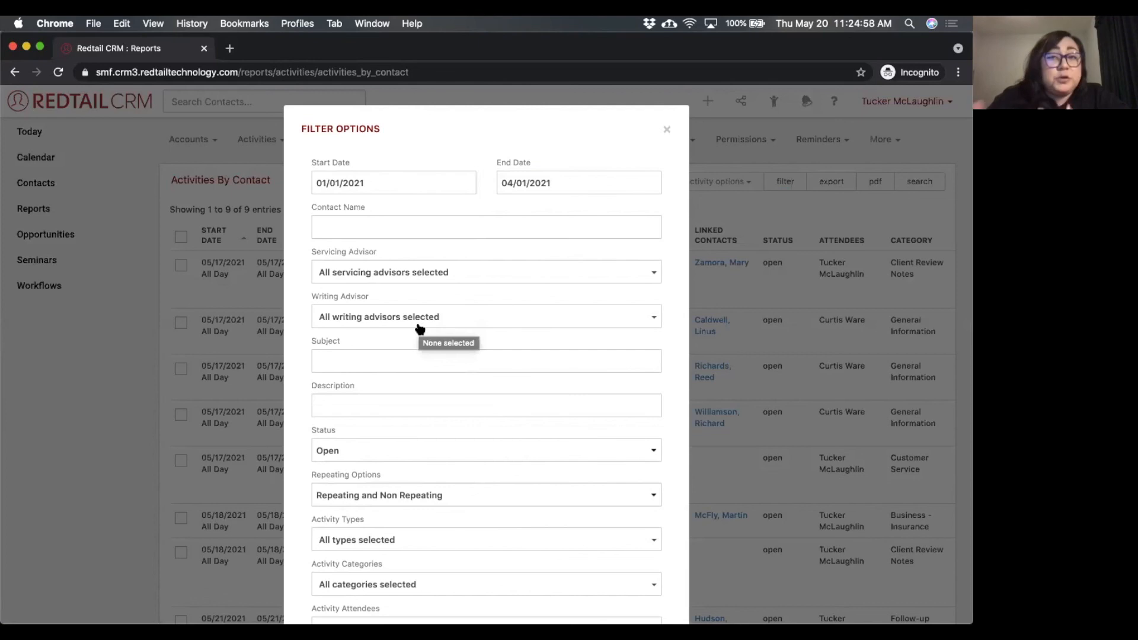
Set the report filter's status to Open and Completed.
scroll(420, 328, "down", 3)
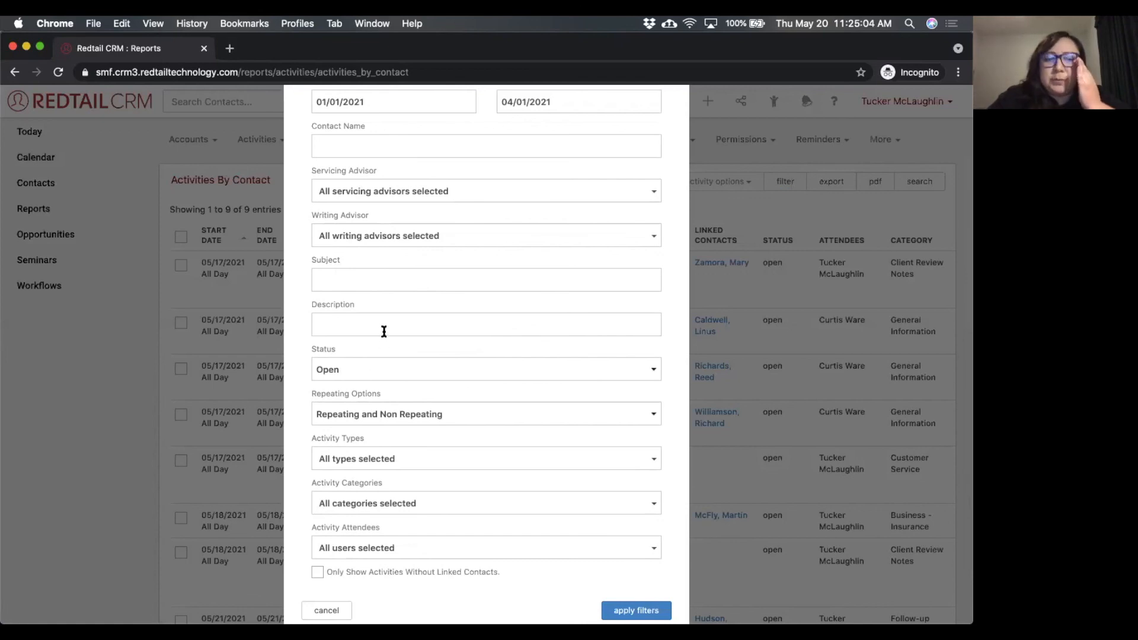
left_click(348, 366)
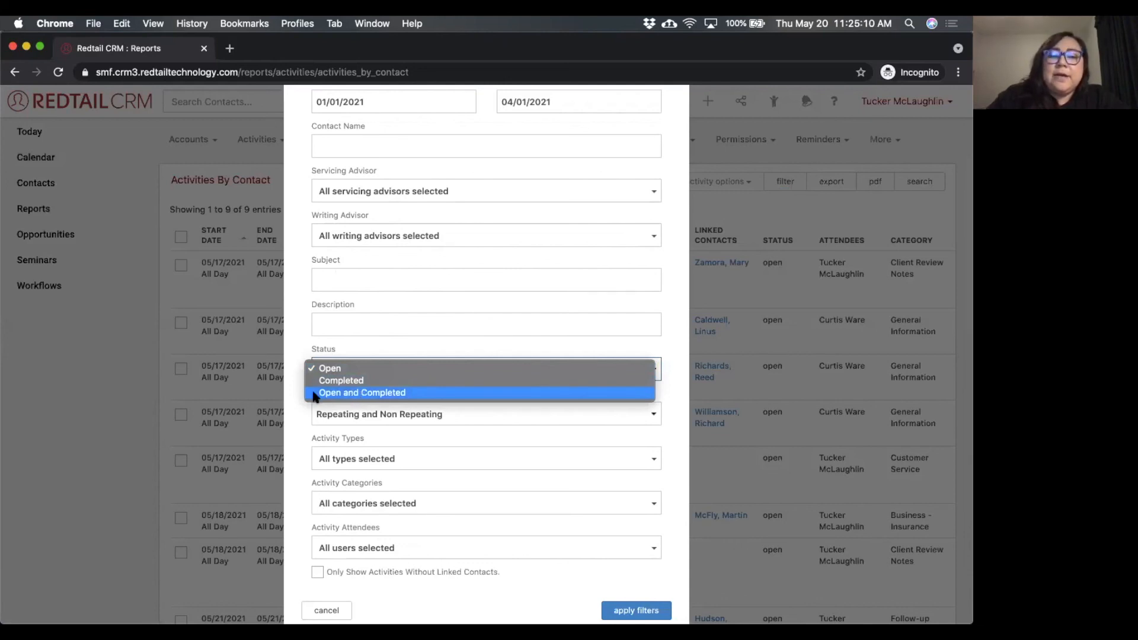
left_click(371, 394)
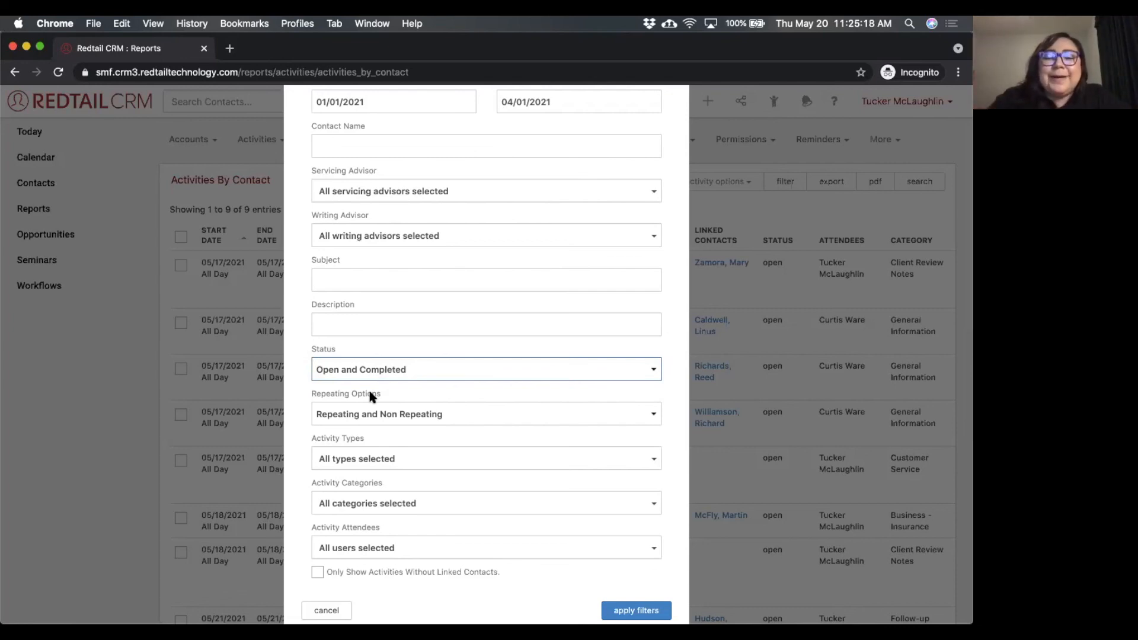
Examine the activity type, category and attendee filter choices, trying the Account Support category and reverting to all categories.
scroll(383, 394, "down", 1)
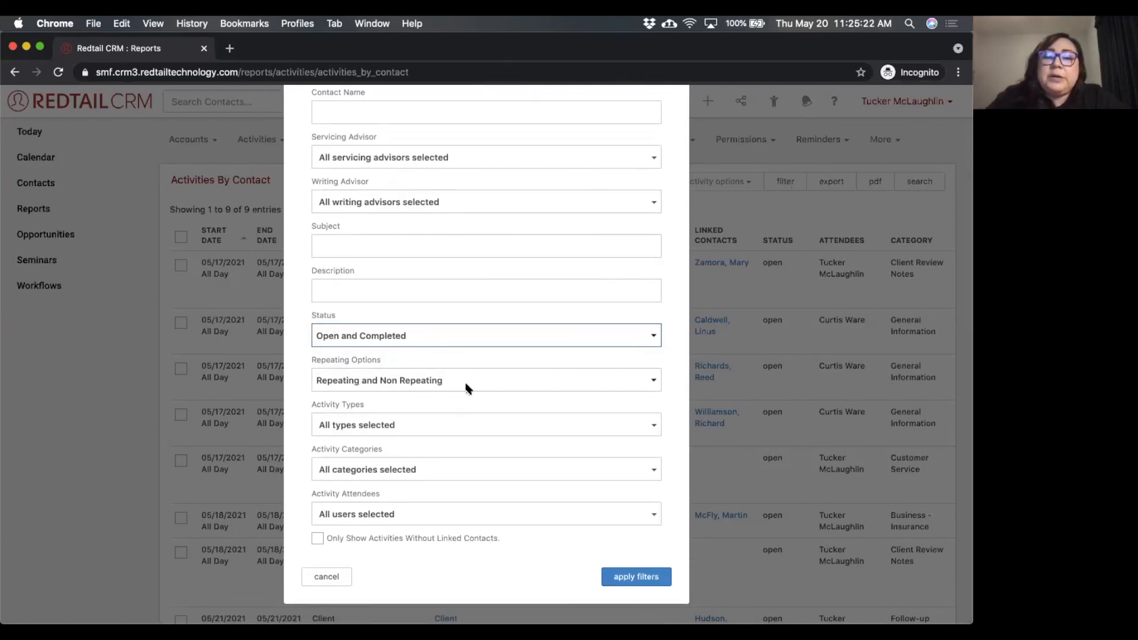
left_click(402, 426)
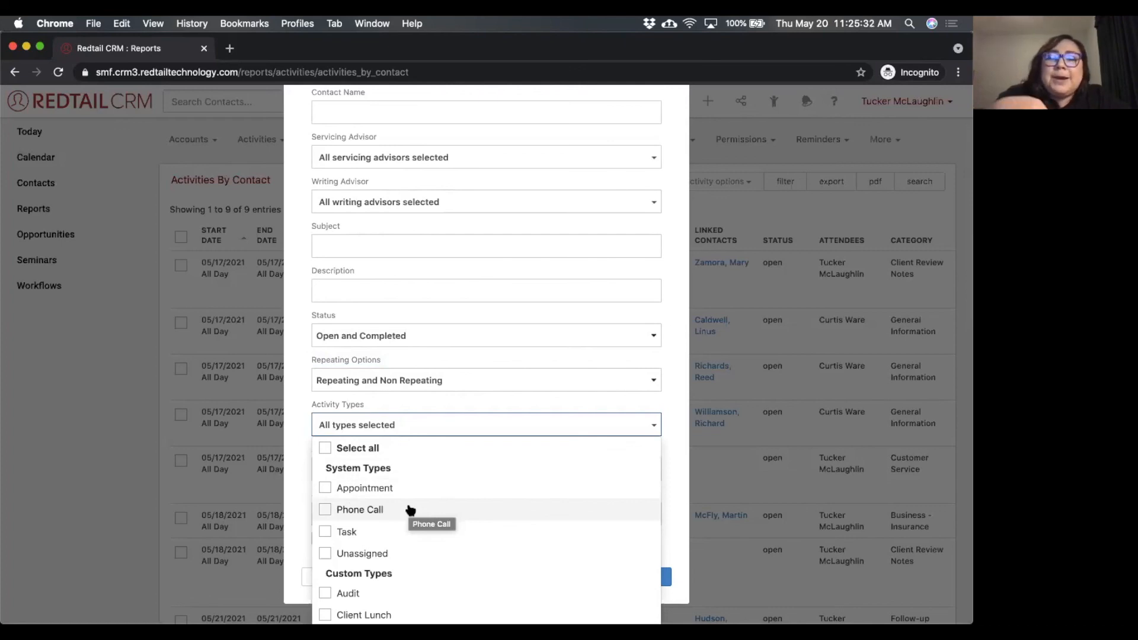
left_click(432, 415)
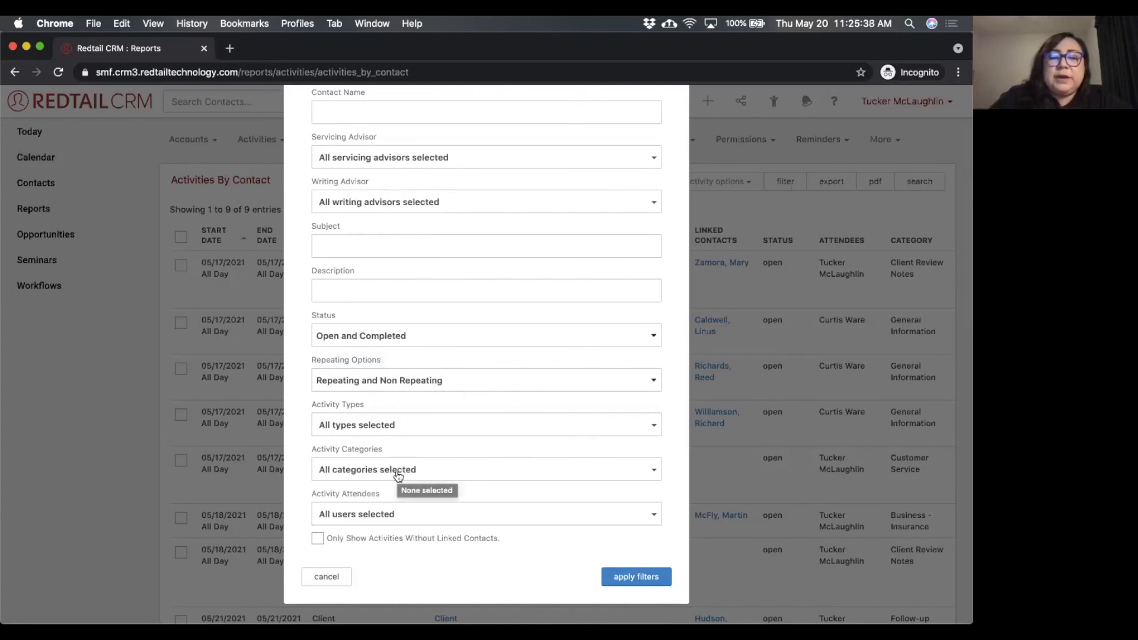
left_click(398, 475)
scroll(401, 553, "down", 3)
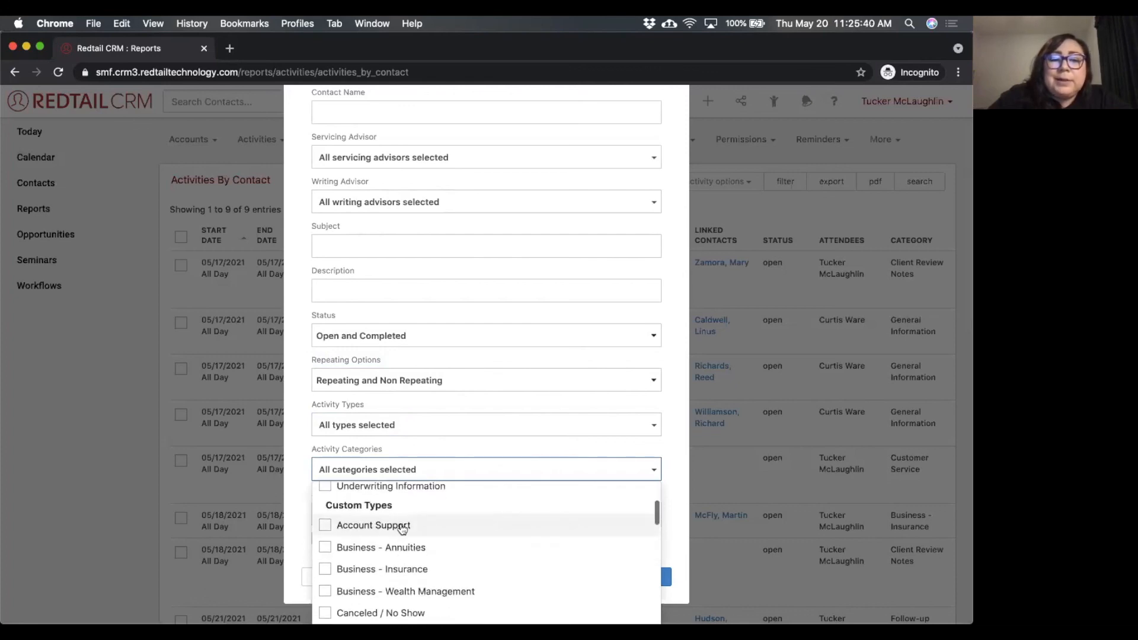
left_click(399, 525)
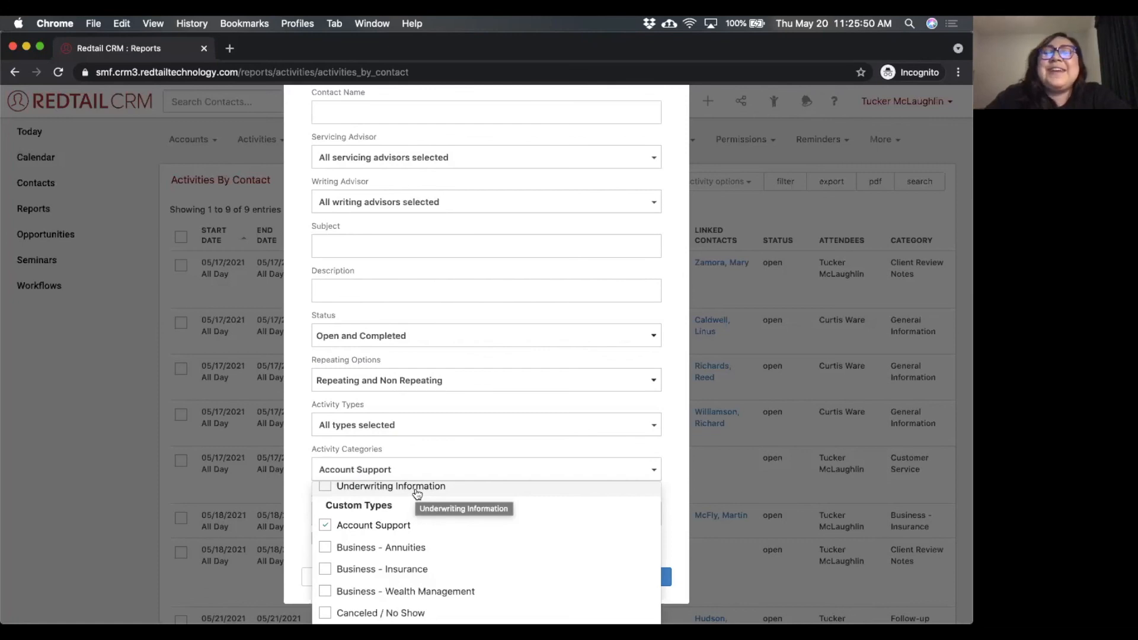
left_click(382, 523)
left_click(450, 440)
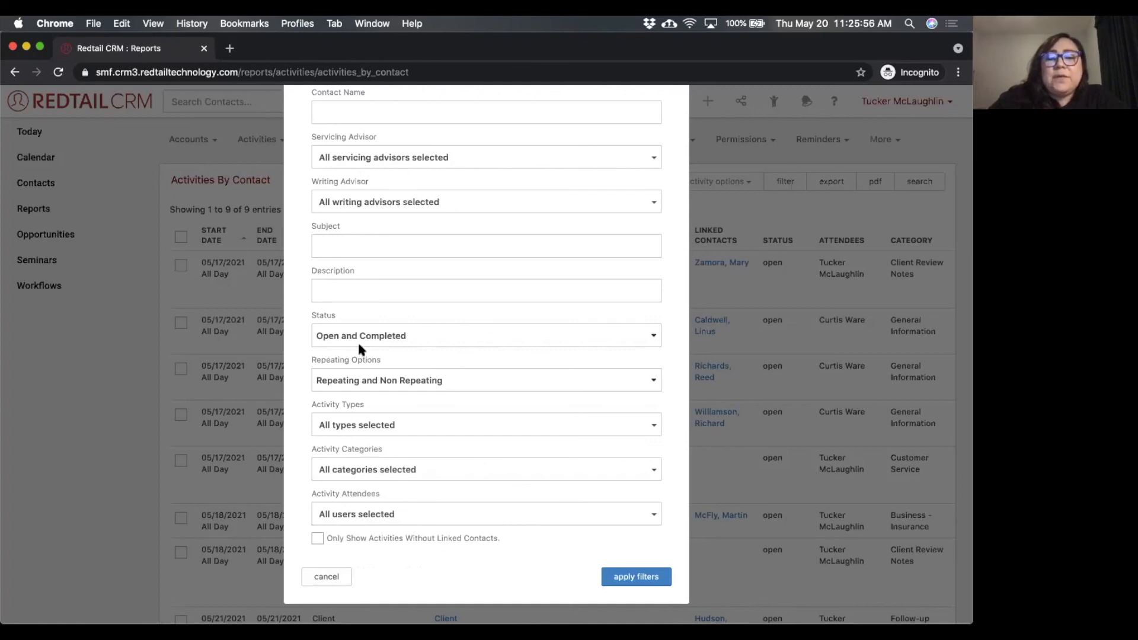
left_click(418, 514)
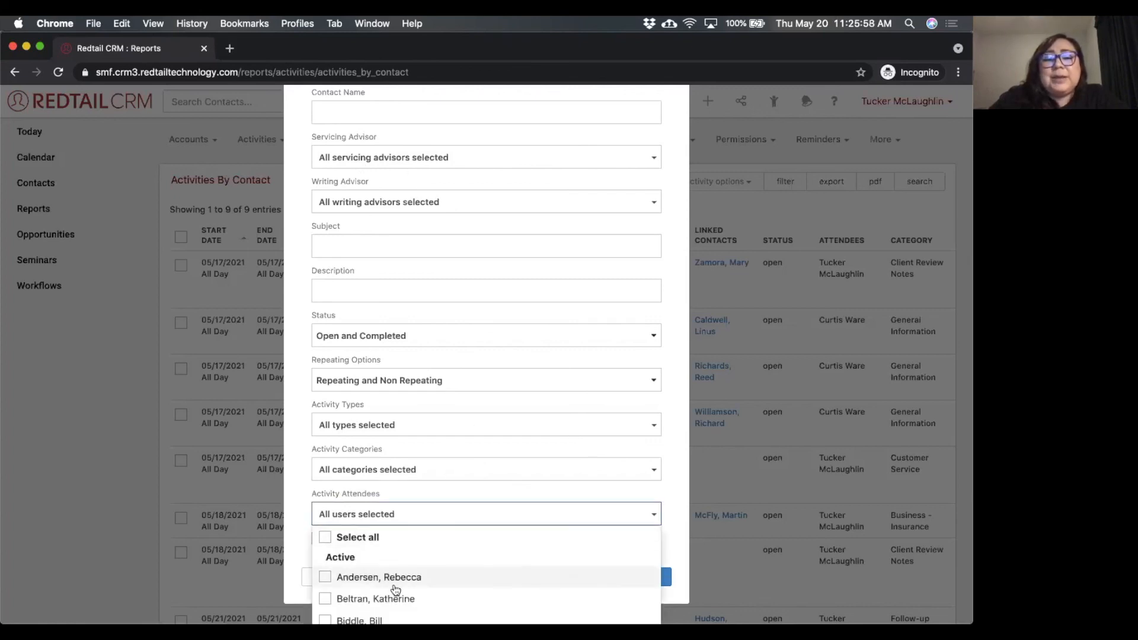
left_click(427, 490)
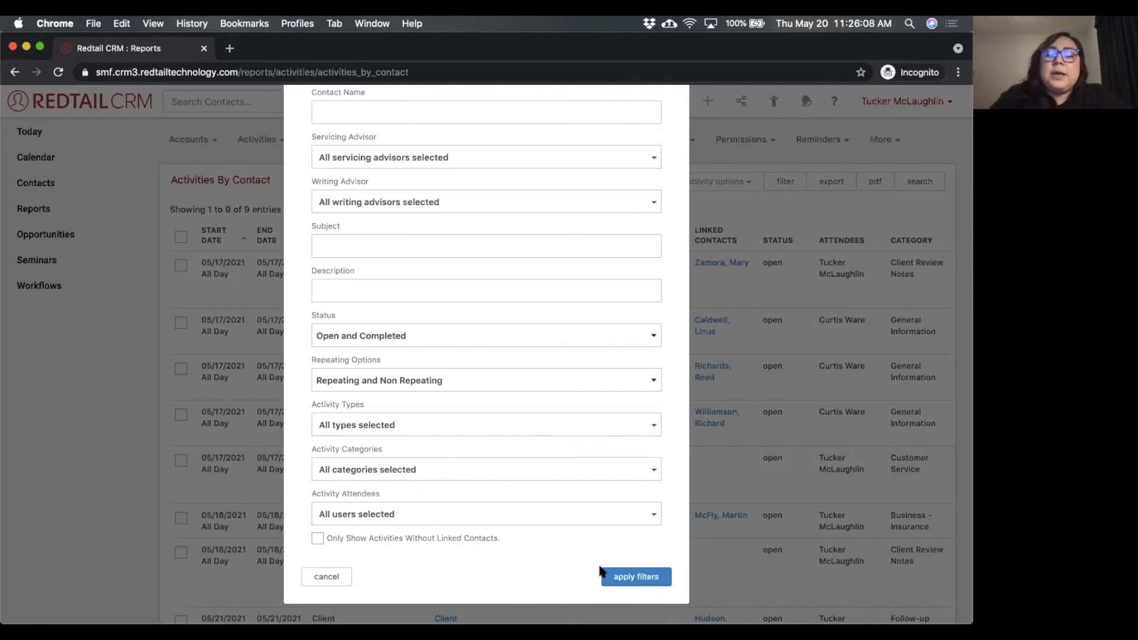
Apply the report filters and select the task "Reach out to prospect quarterly".
left_click(636, 575)
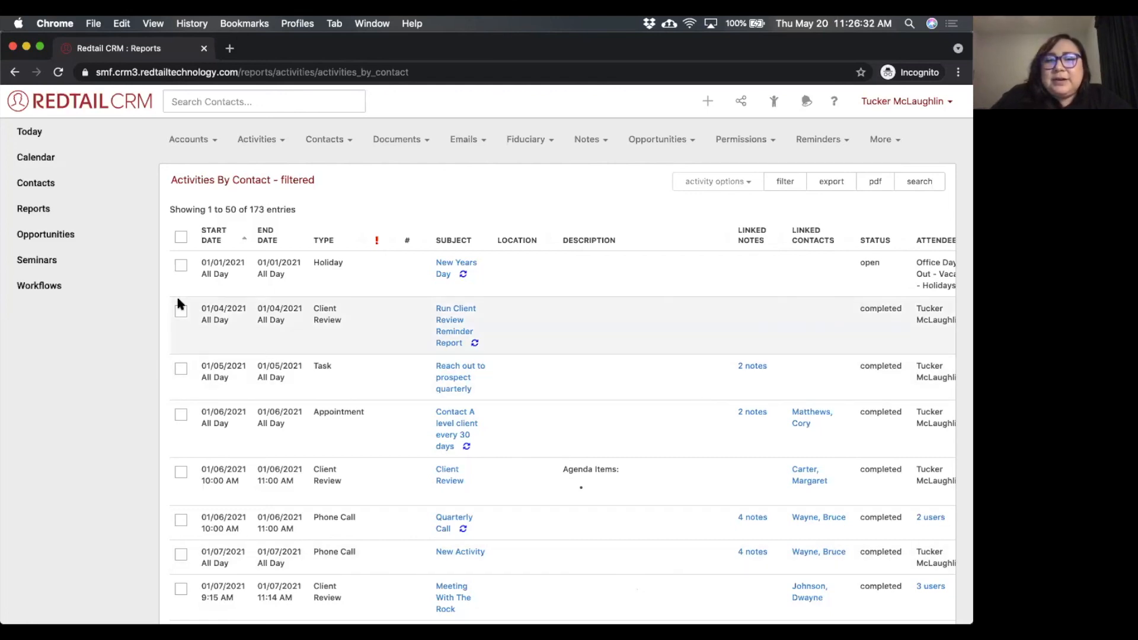
left_click(180, 369)
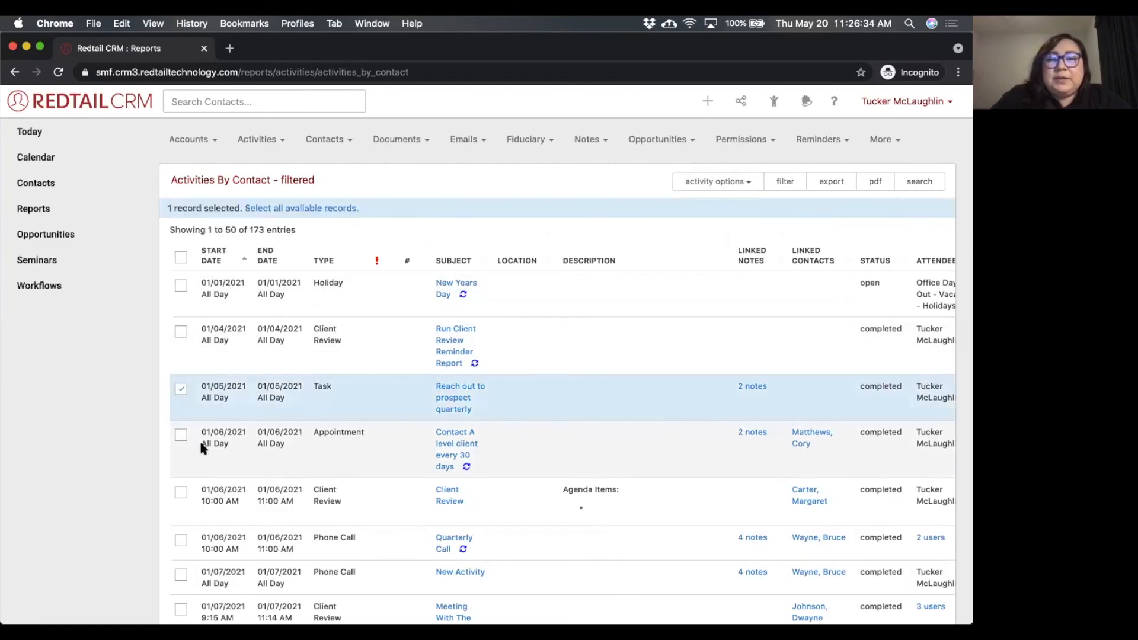
Review the activity type and category choices of the bulk Change Field operation for the selected task, and close it without changes.
left_click(714, 187)
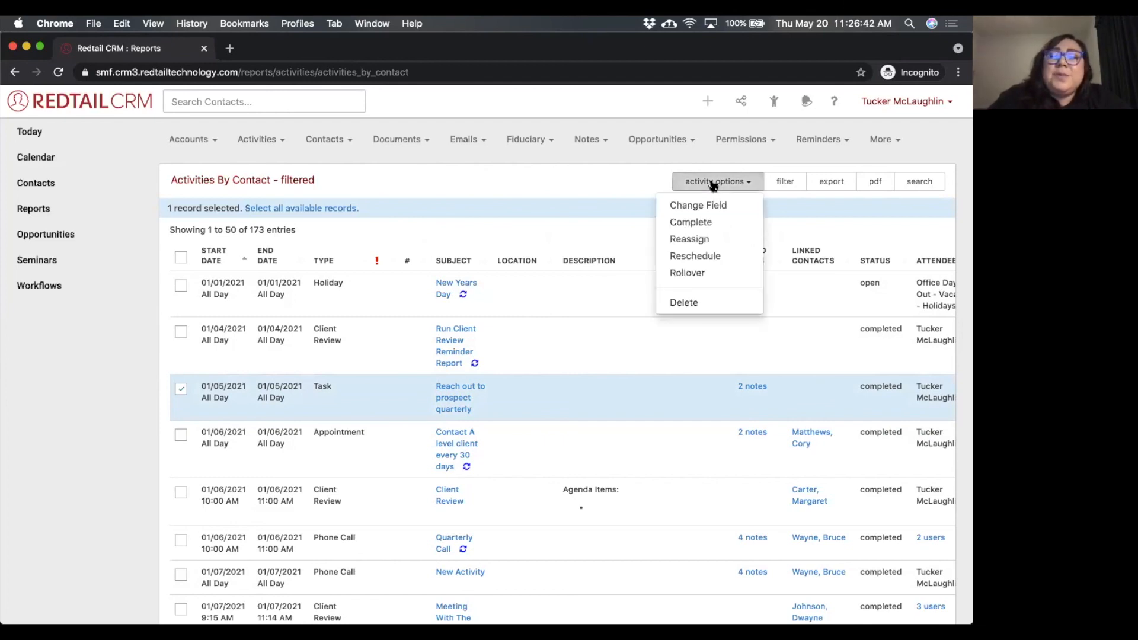
left_click(702, 206)
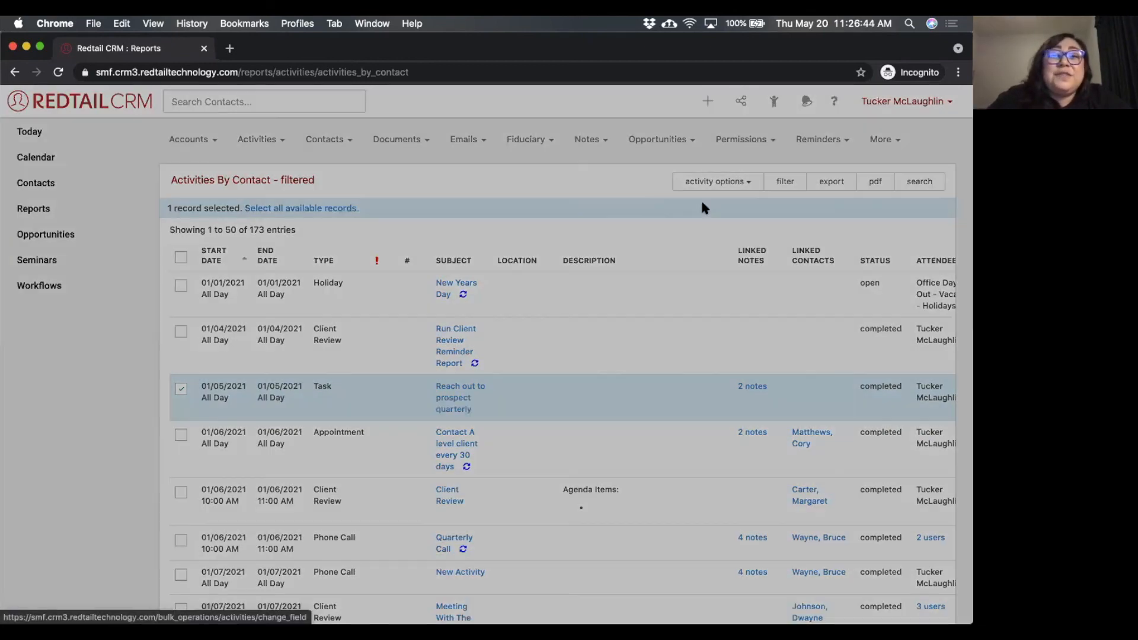
left_click(467, 204)
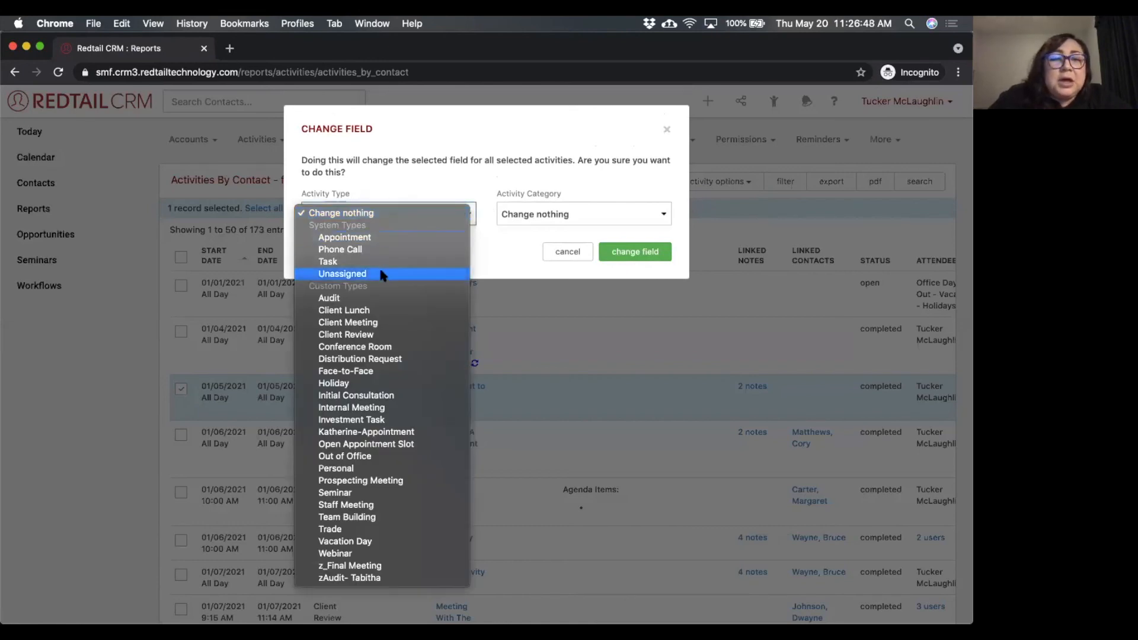
left_click(527, 221)
left_click(529, 221)
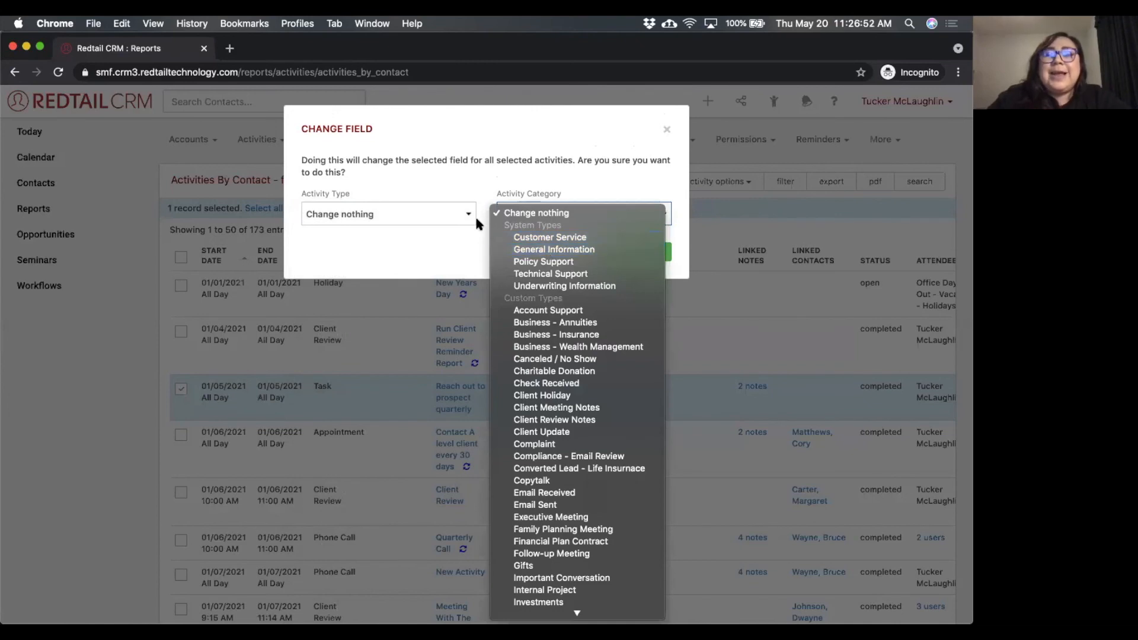
left_click(450, 172)
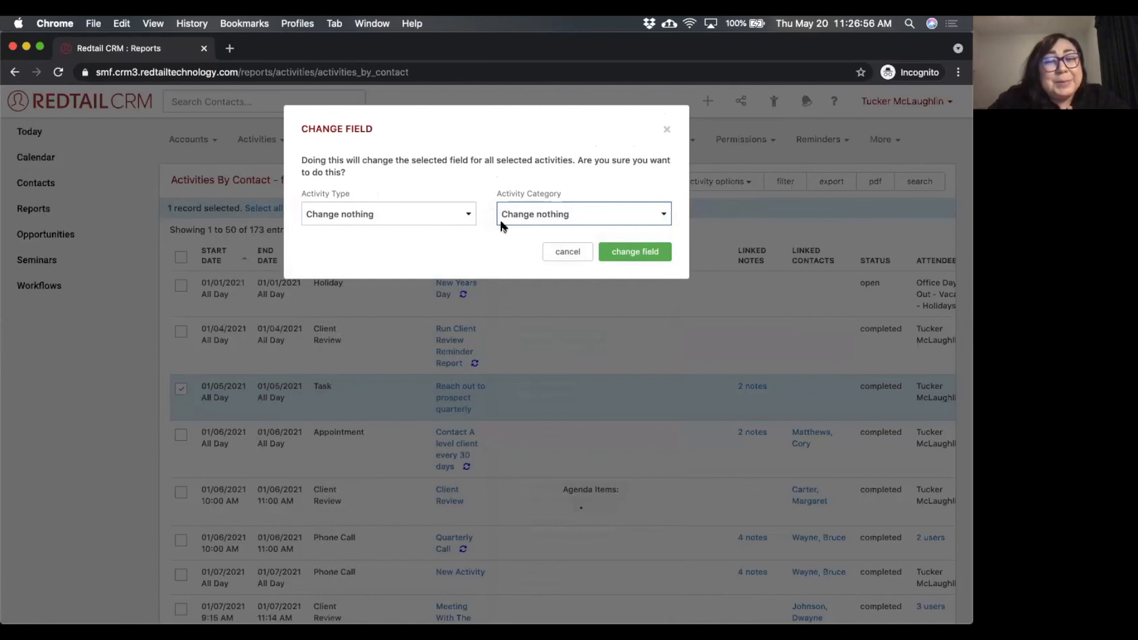
left_click(667, 130)
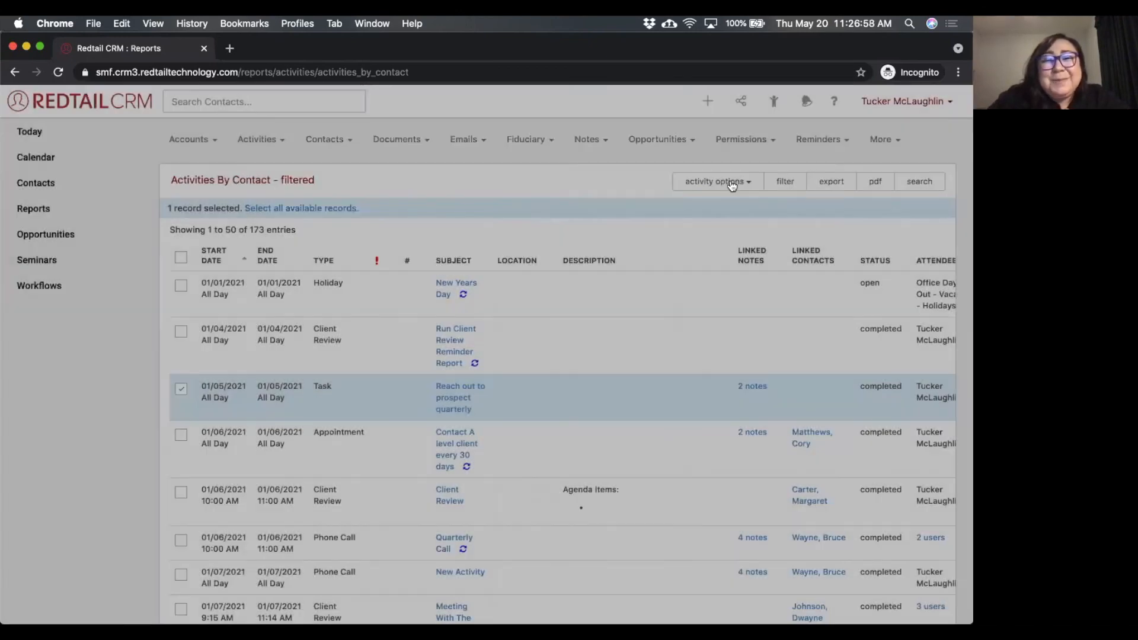
Review the bulk operations available for the selected activity, such as Complete, Reassign, Reschedule, Rollover and Delete, without running any.
left_click(732, 183)
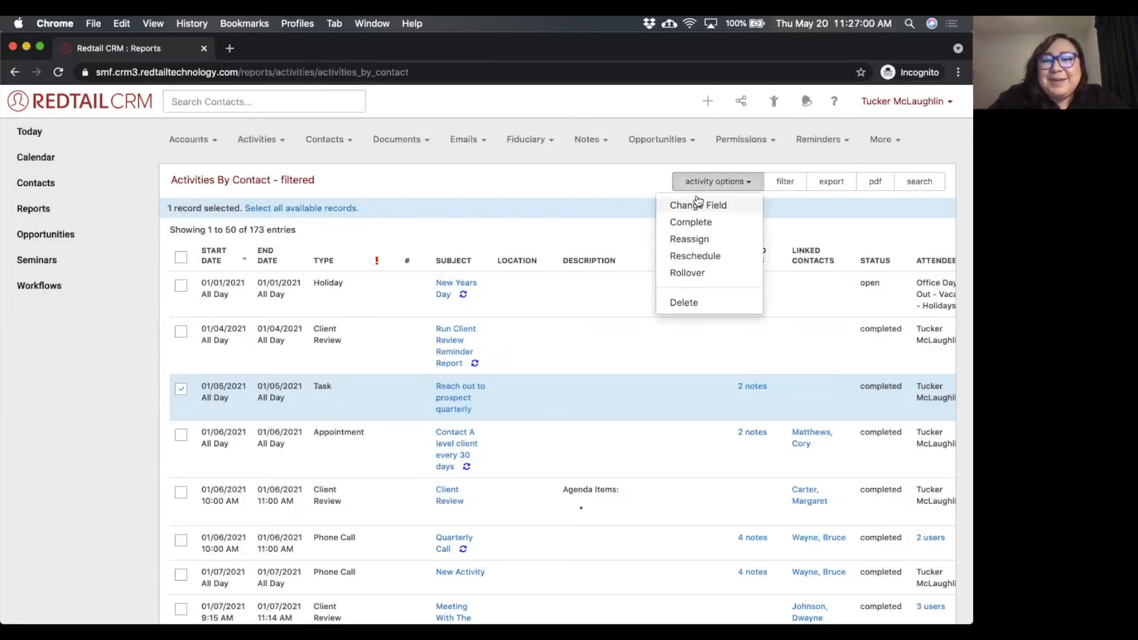
left_click(632, 184)
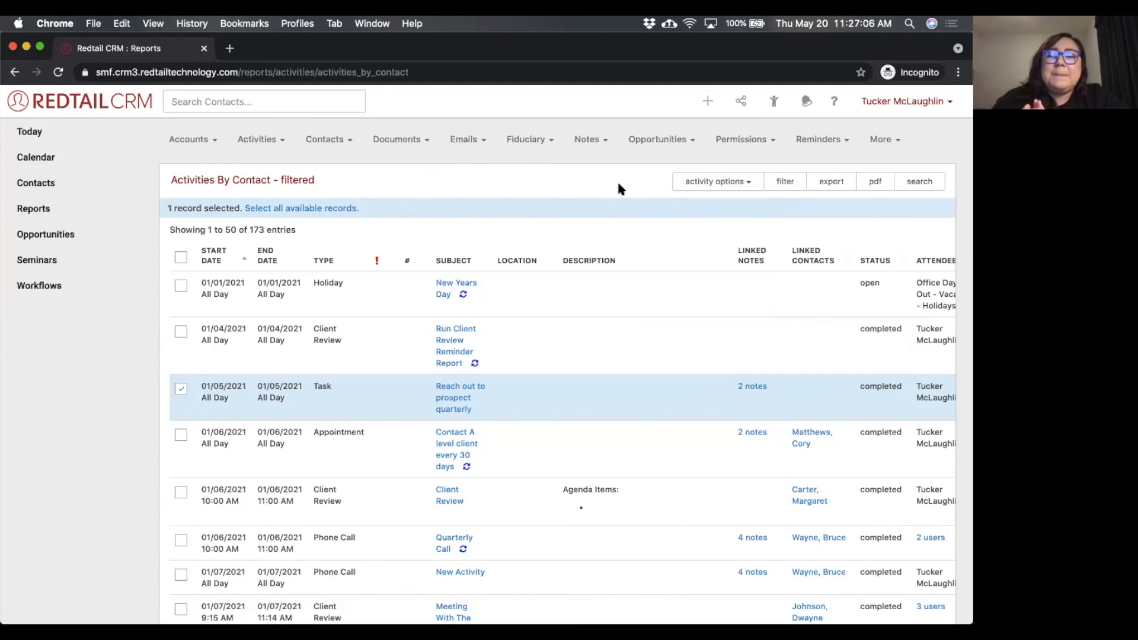
left_click(717, 182)
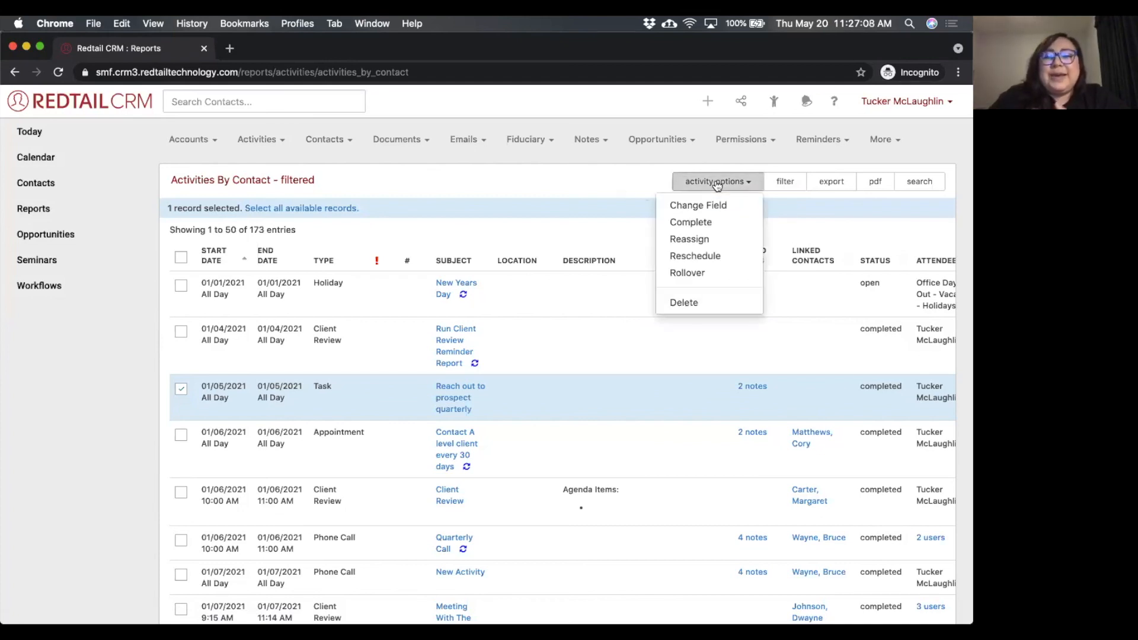
left_click(600, 170)
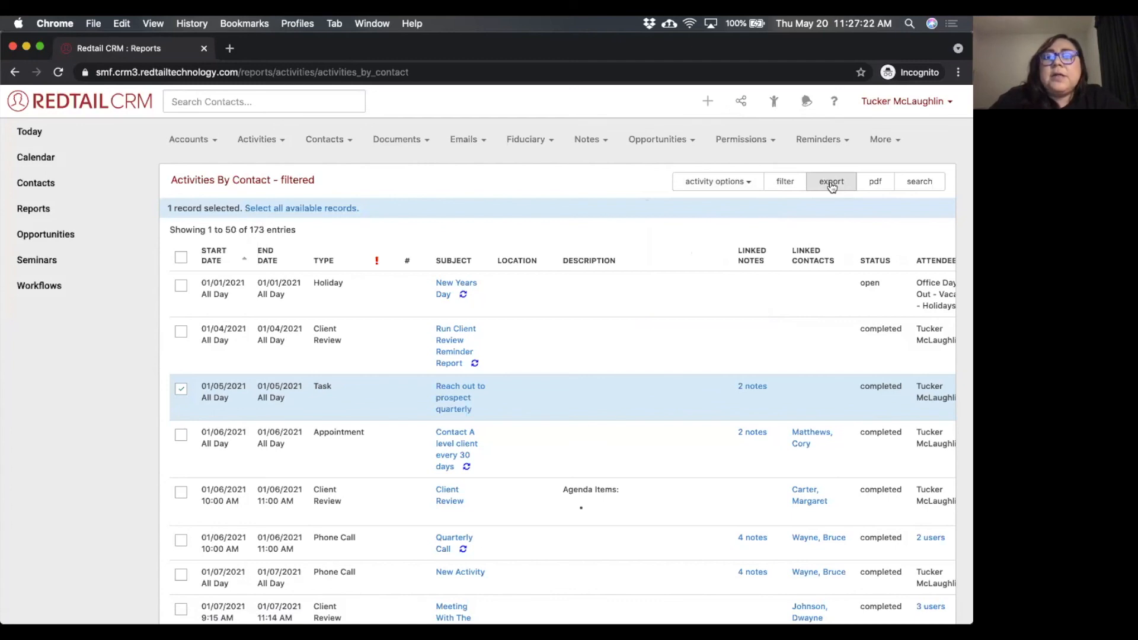
Open the contact Advanced Search from the report and return to the reports list to view the activity reports and favorites.
left_click(919, 181)
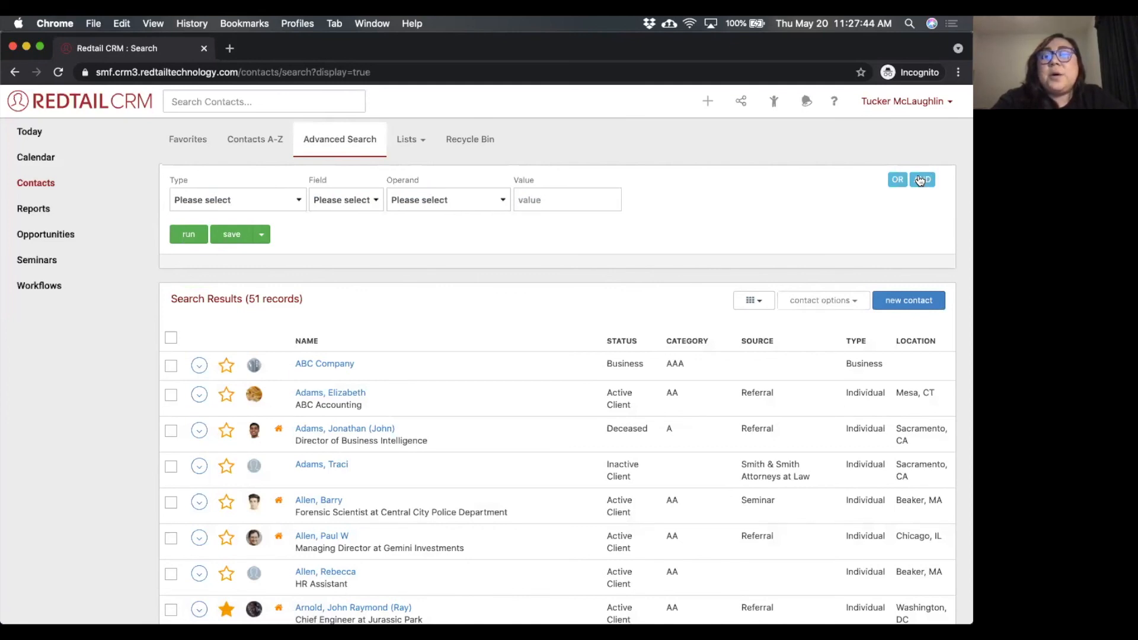
left_click(66, 208)
scroll(289, 381, "down", 5)
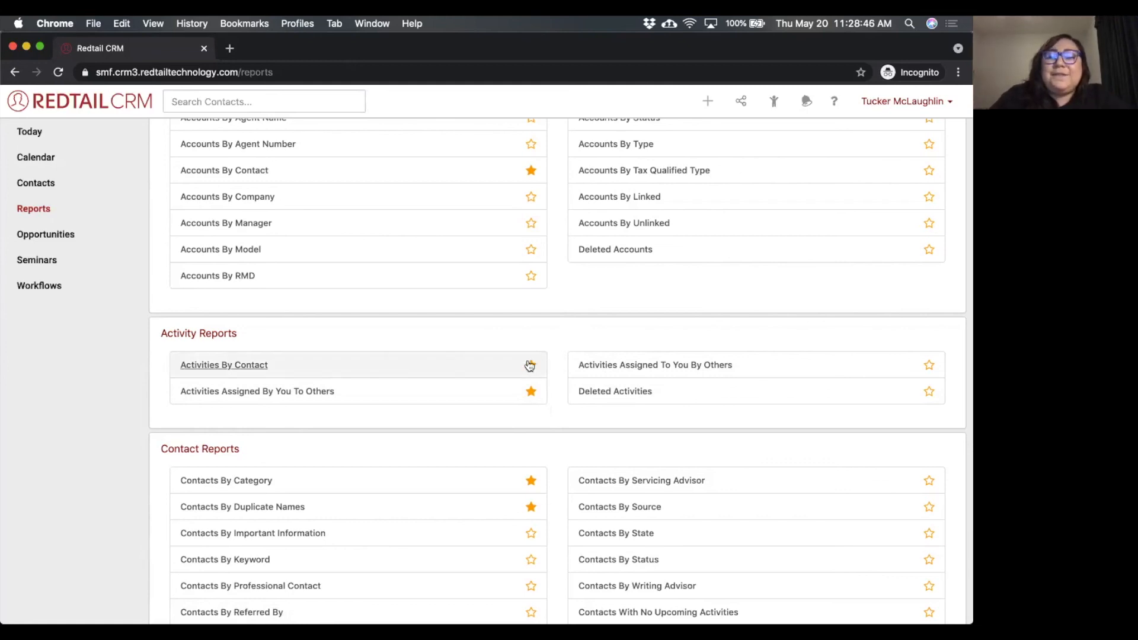
scroll(562, 308, "up", 5)
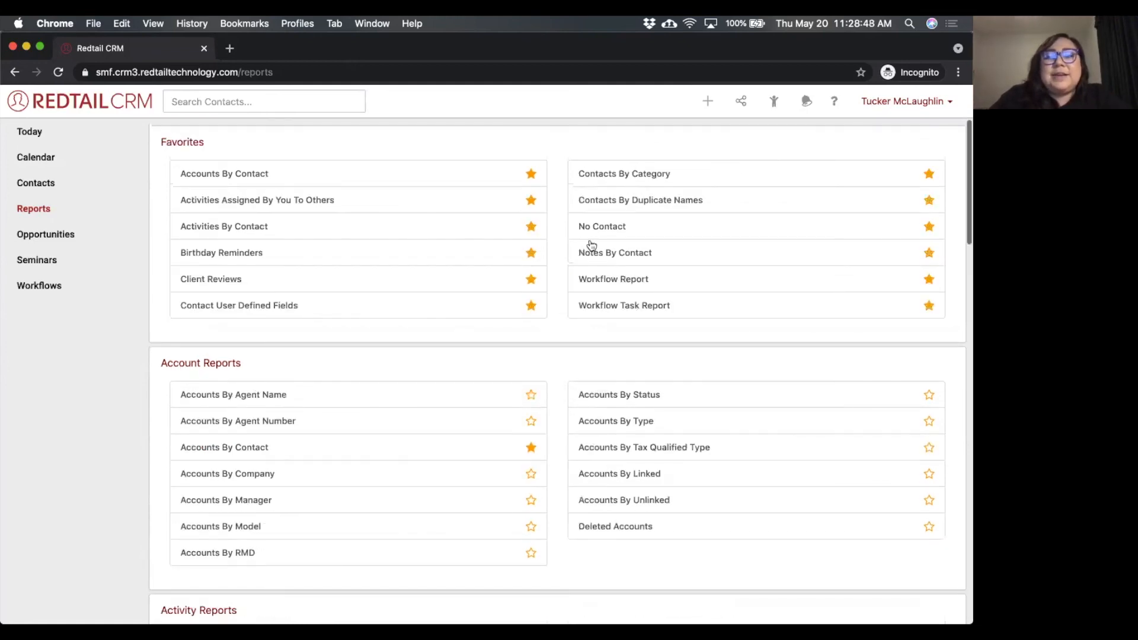